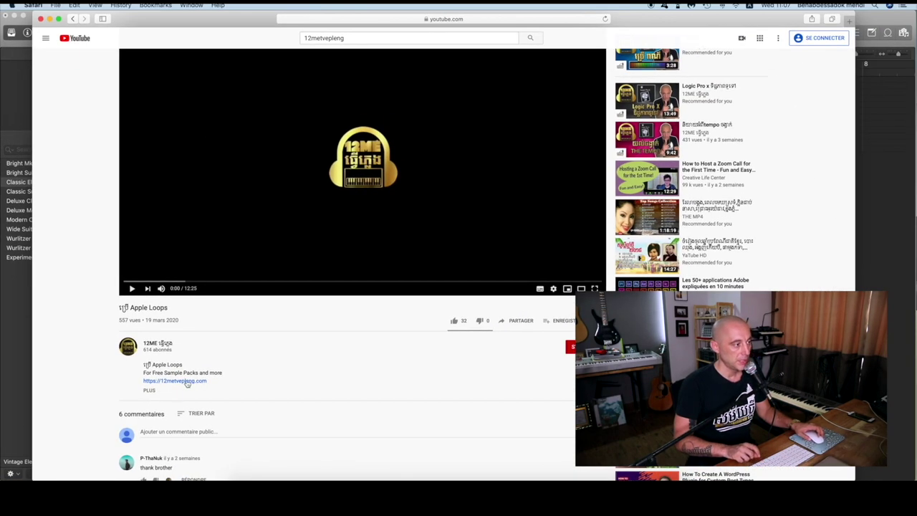
Open the 12ME shop in a new Safari tab from the video description link
left_click(186, 381)
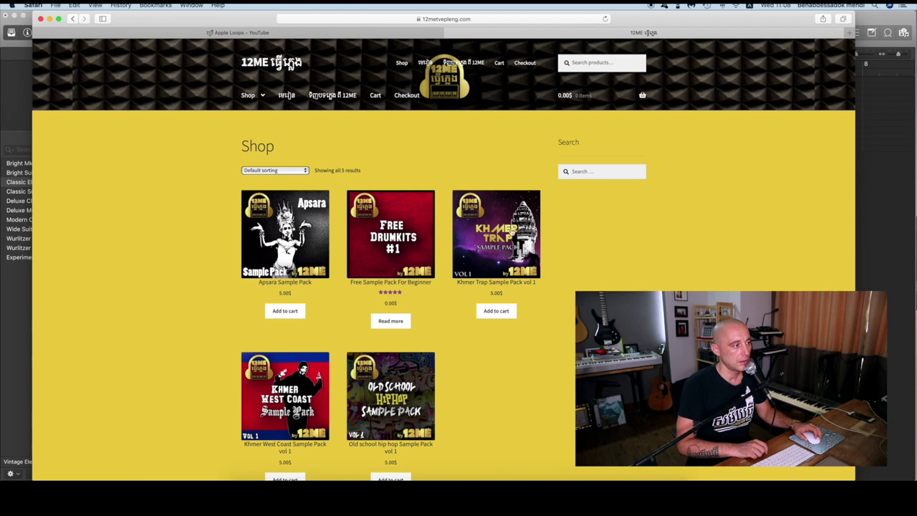
Add the Apsara Sample Pack to the cart, go to checkout, and enter the billing name and e-mail
left_click(287, 313)
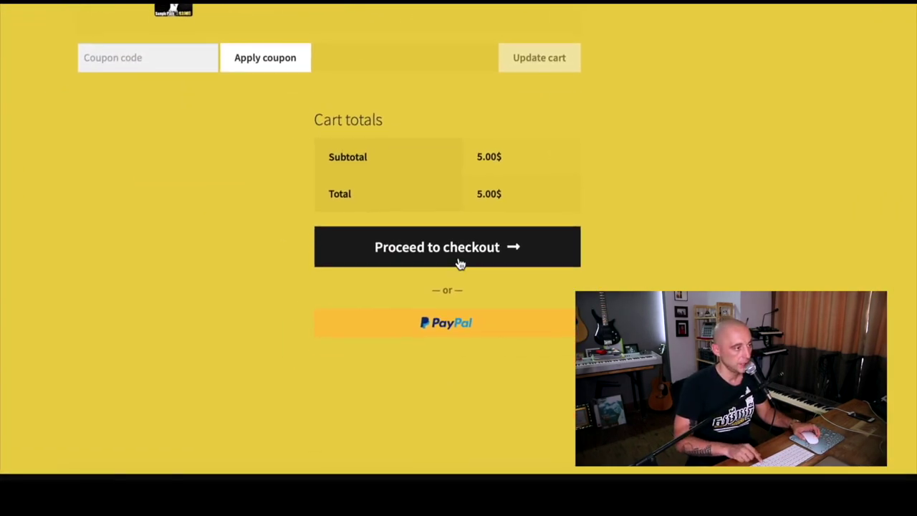
left_click(458, 258)
left_click(264, 276)
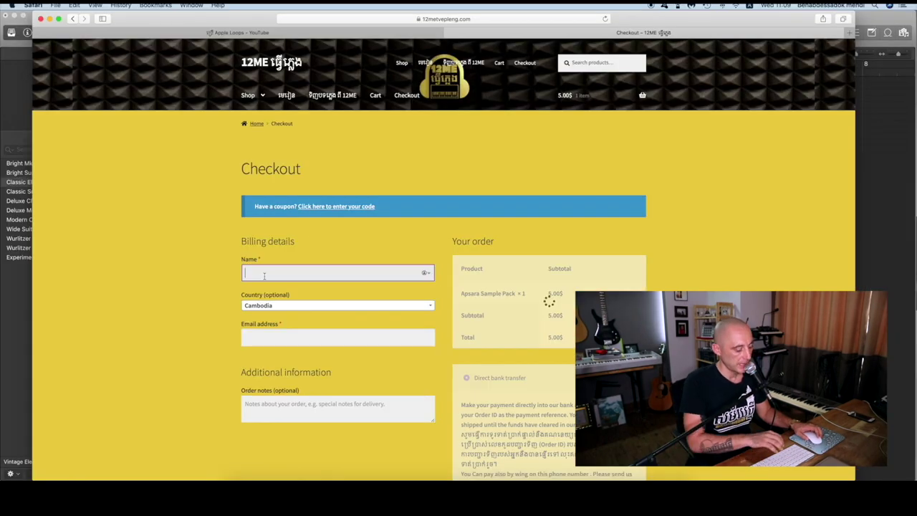
type("12me")
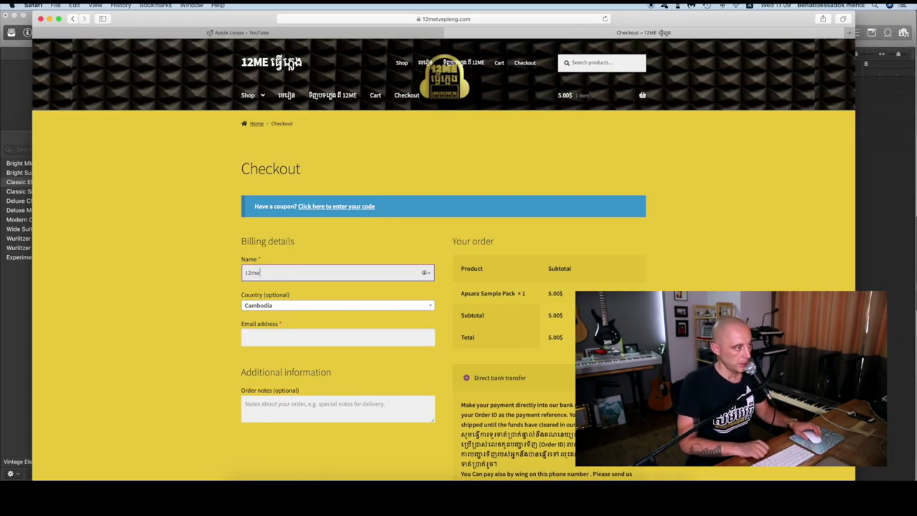
left_click(259, 335)
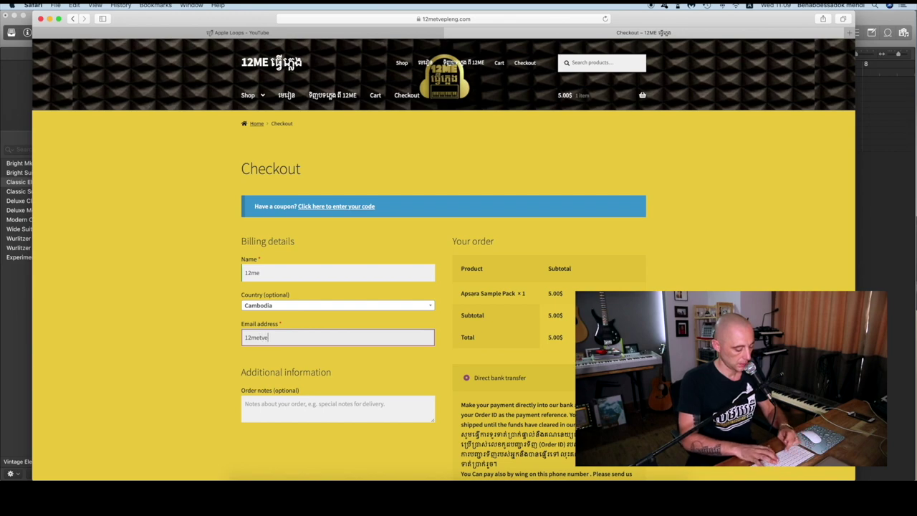
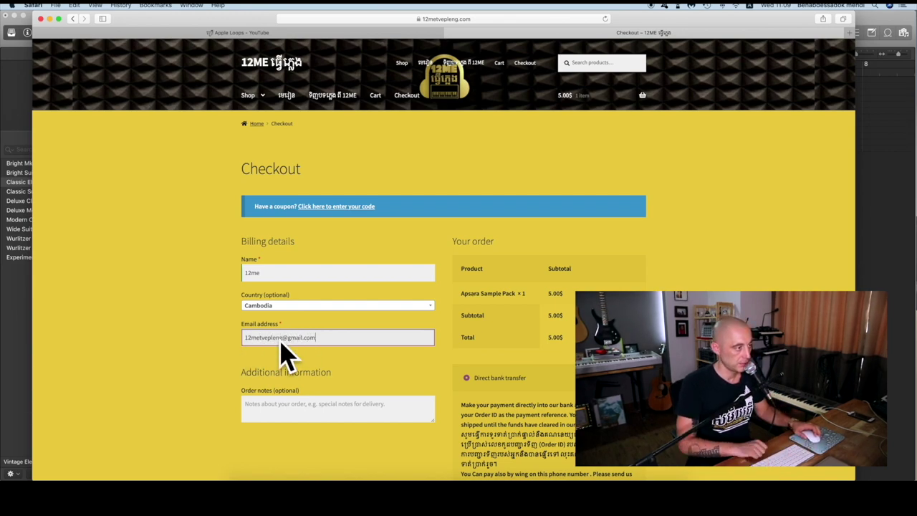
Choose PayPal, submit the order, and open the 07 Les Sample Packs folder
scroll(396, 263, "down", 5)
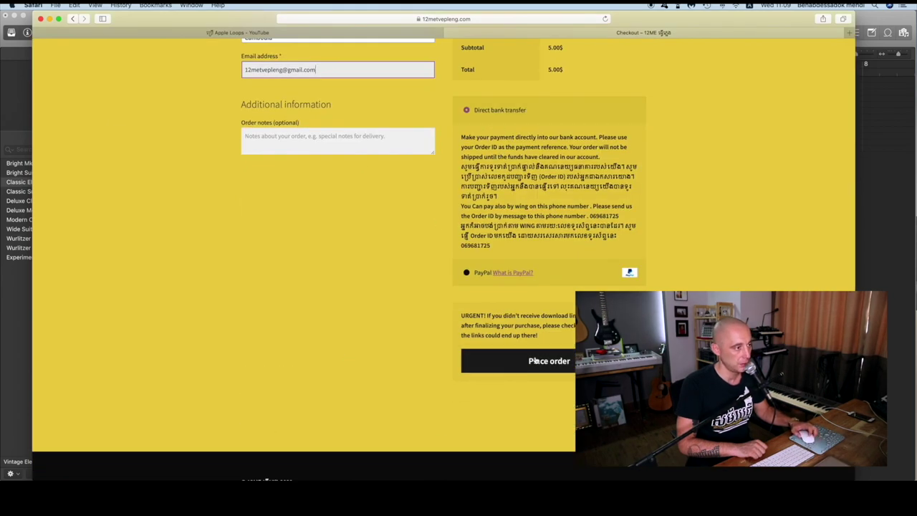
left_click(473, 273)
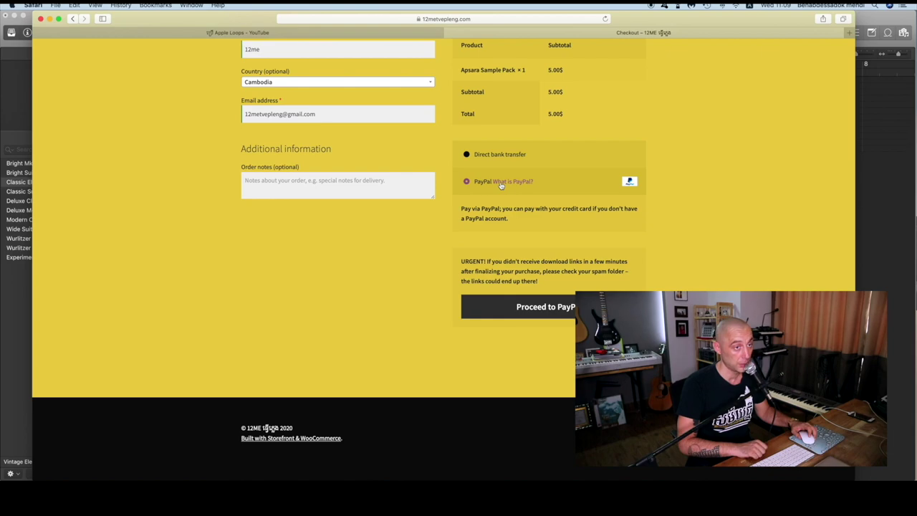
left_click(534, 306)
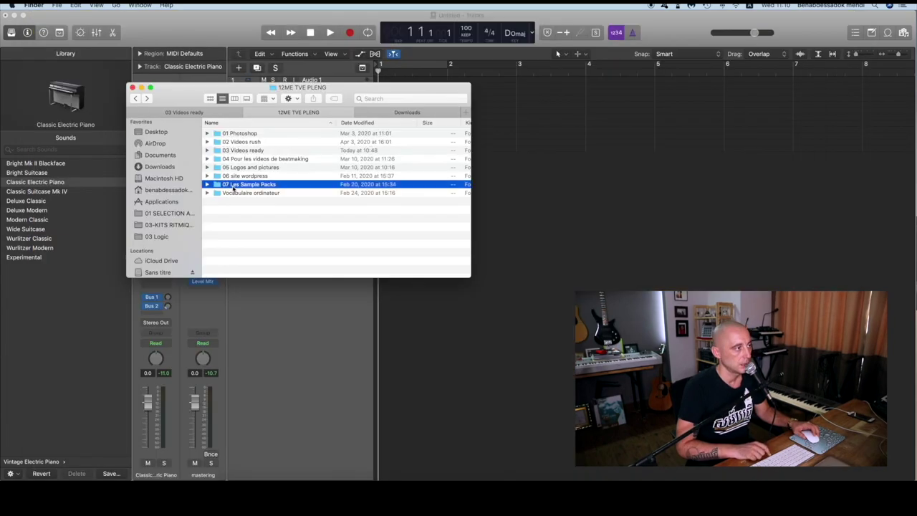
double_click(233, 187)
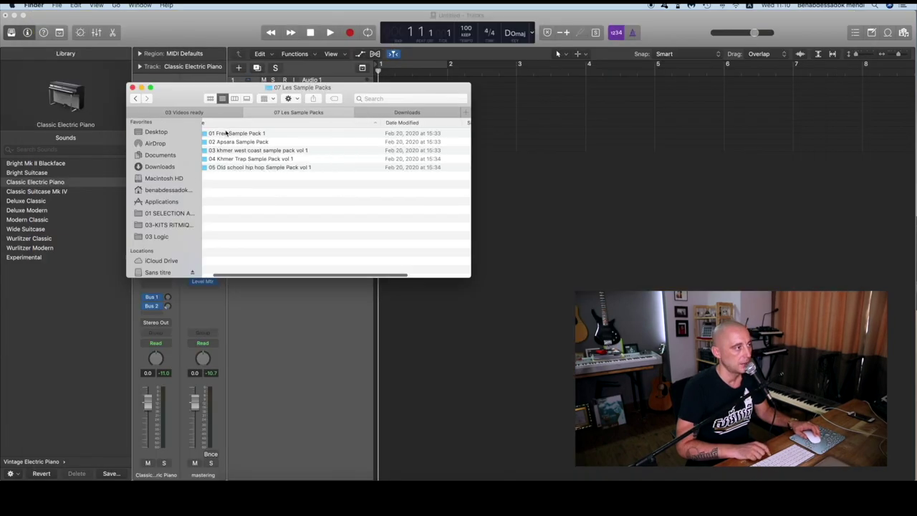
Browse to 02 Apsara Sample Pack > 02 Samples and select Apsara Sample 4 FMaj 90bpm.wav
left_click_drag(180, 102, 203, 106)
double_click(252, 147)
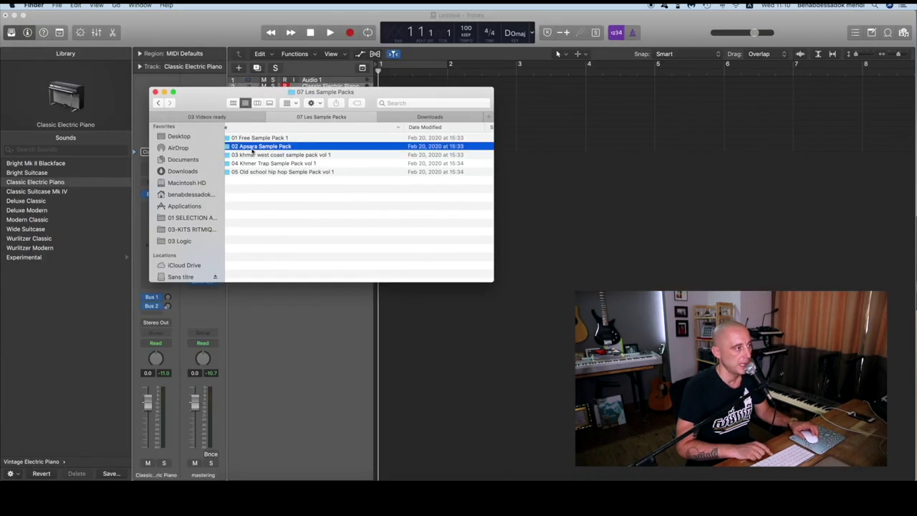
double_click(272, 138)
double_click(261, 147)
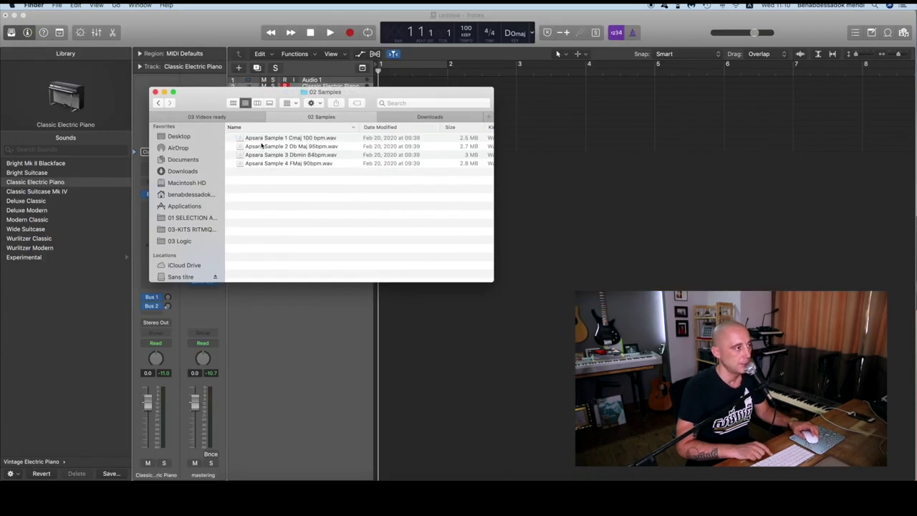
left_click(289, 164)
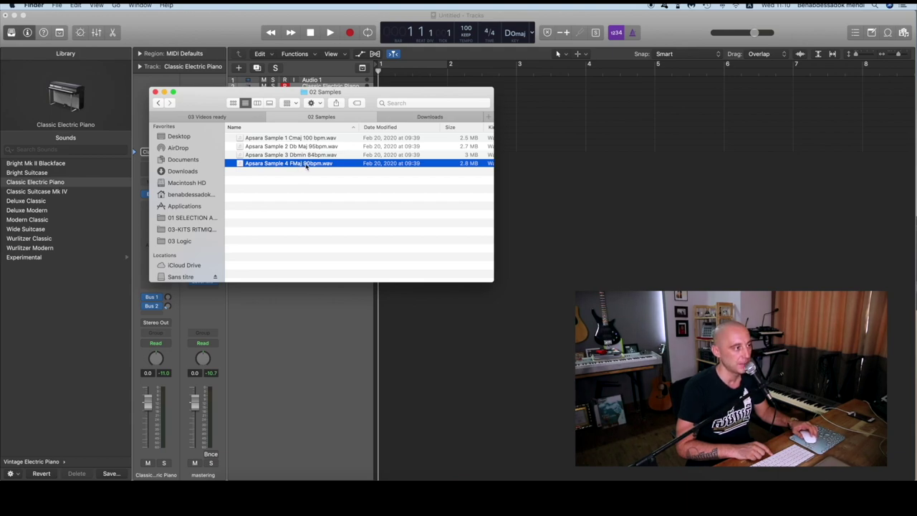
Preview the sample with Quick Look and drag it into Logic's tracks area
key("space")
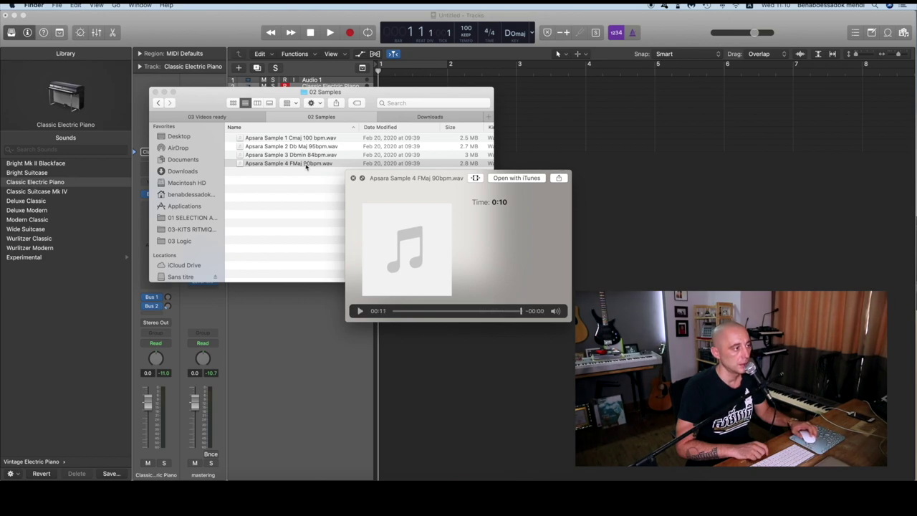
key("space")
left_click_drag(358, 93, 335, 191)
left_click_drag(247, 265, 385, 86)
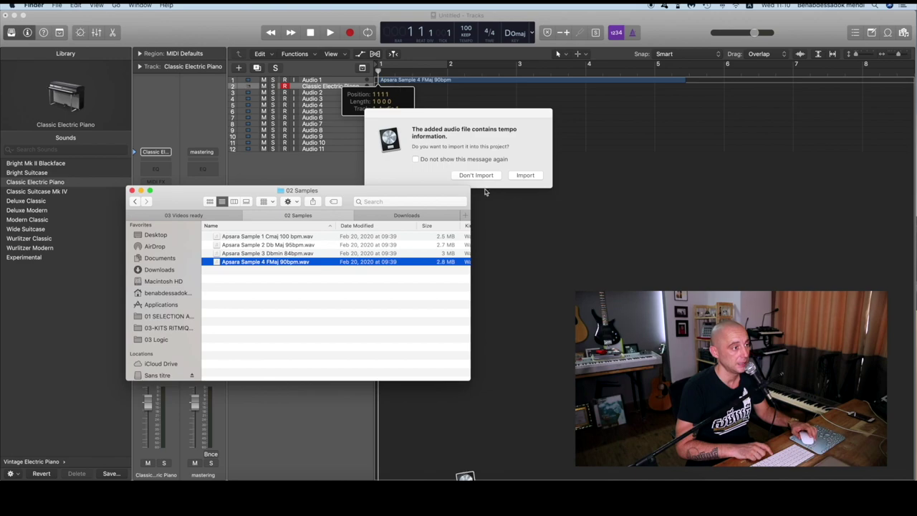
Answer the tempo-import prompt and set the project tempo to 90 bpm
left_click(521, 175)
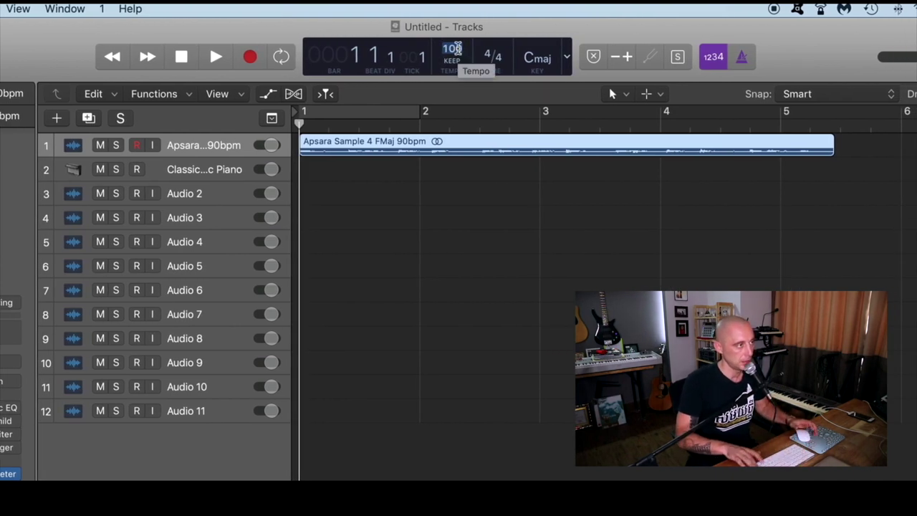
double_click(453, 49)
type("90")
key("Return")
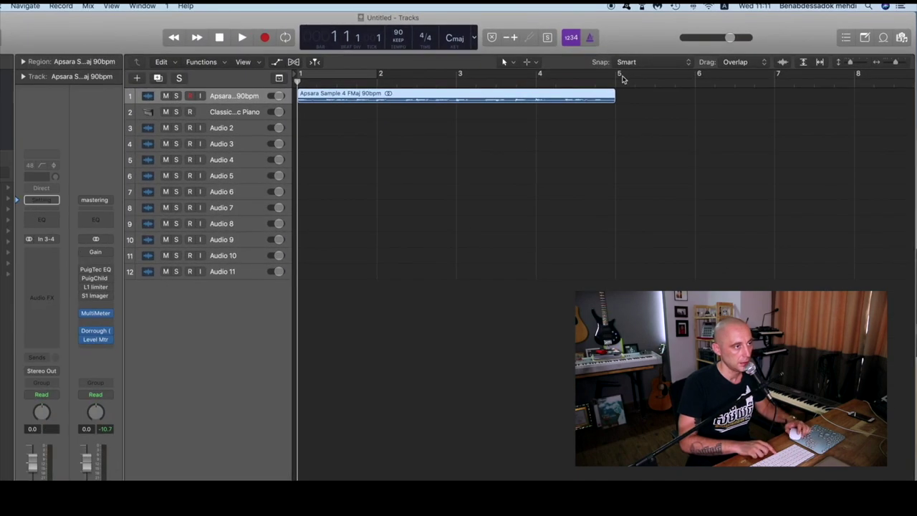
Set a cycle range over bars 1 to 5, show the Library, and play the loop
key("super+u")
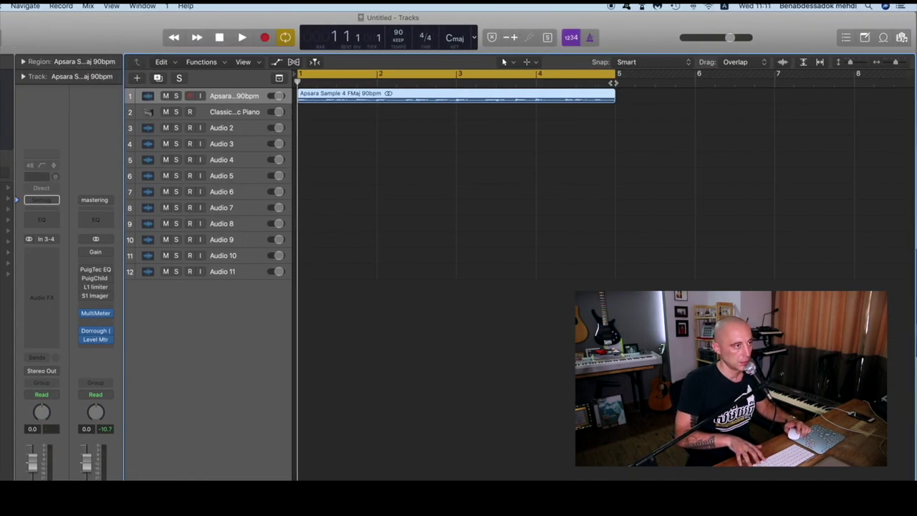
left_click(613, 83)
key("super+Right")
key("super+Right")
key("super+Right")
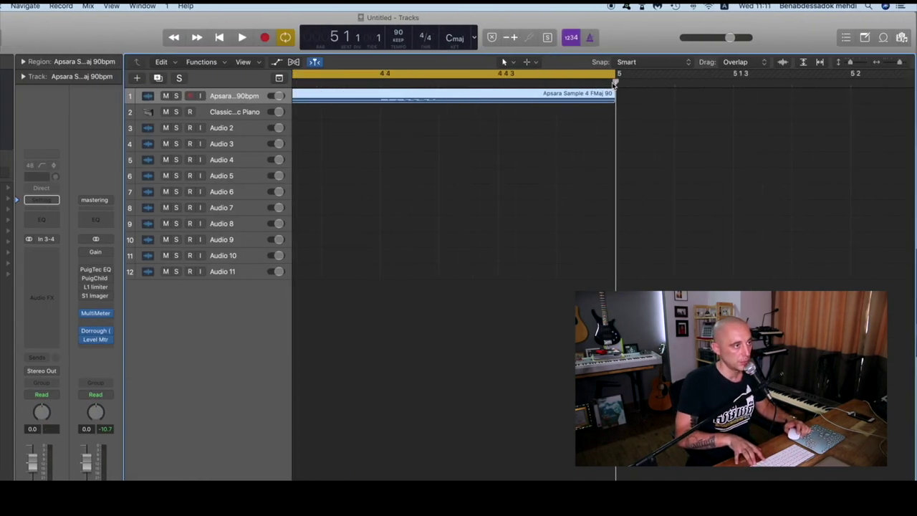
key("super+Down")
key("super+Down")
key("super+Down")
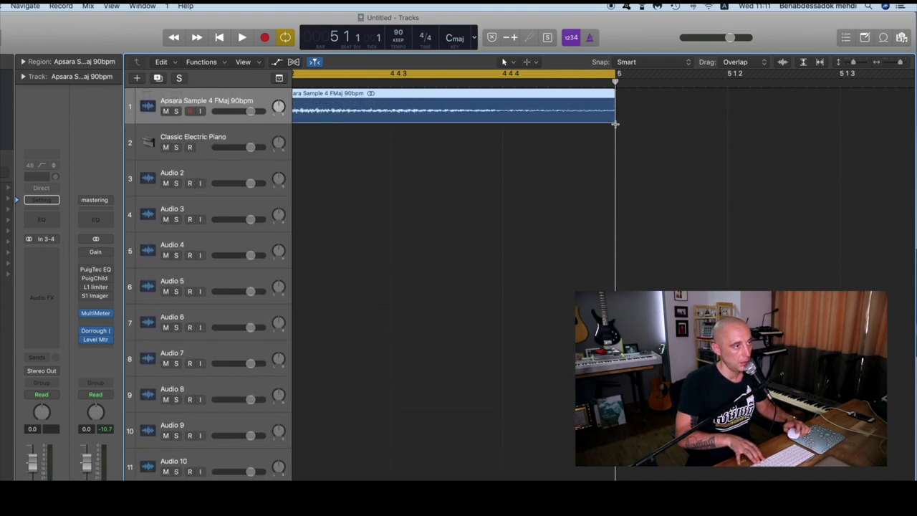
key("super+Left")
key("super+Left")
key("super+Left")
key("y")
key("super+Left")
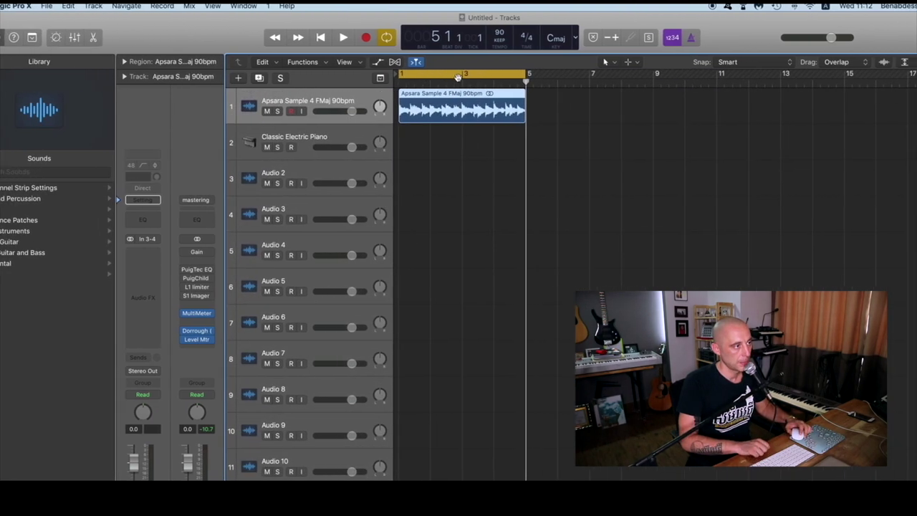
key("space")
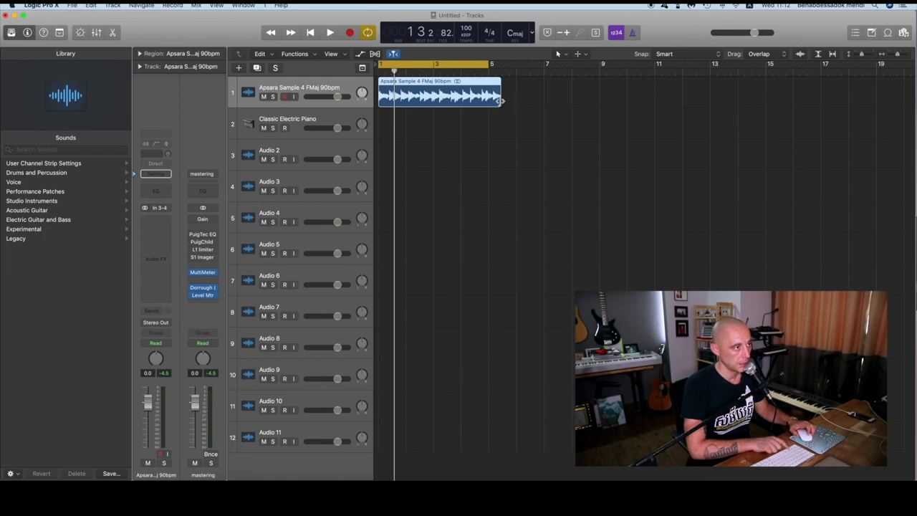
Trim the region's end around bar 5, audition the loop, and keep the tempo at 90
left_click_drag(500, 100, 486, 101)
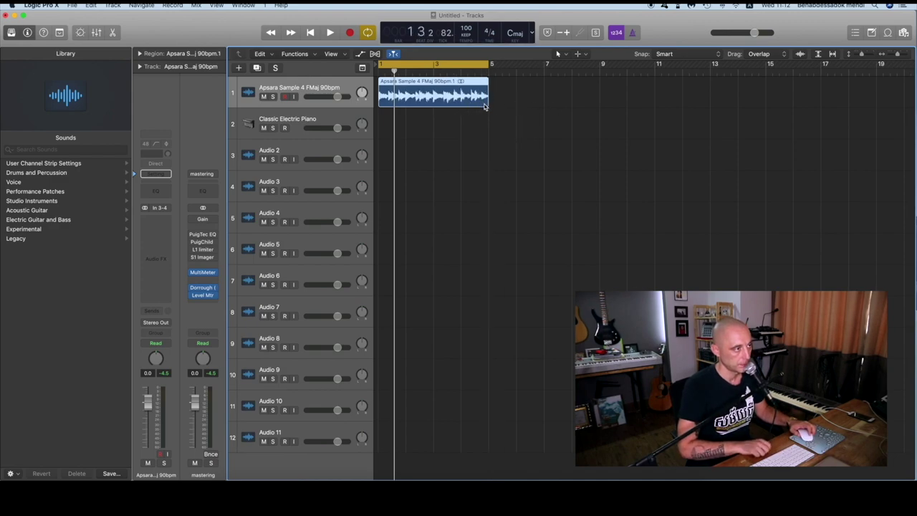
key("space")
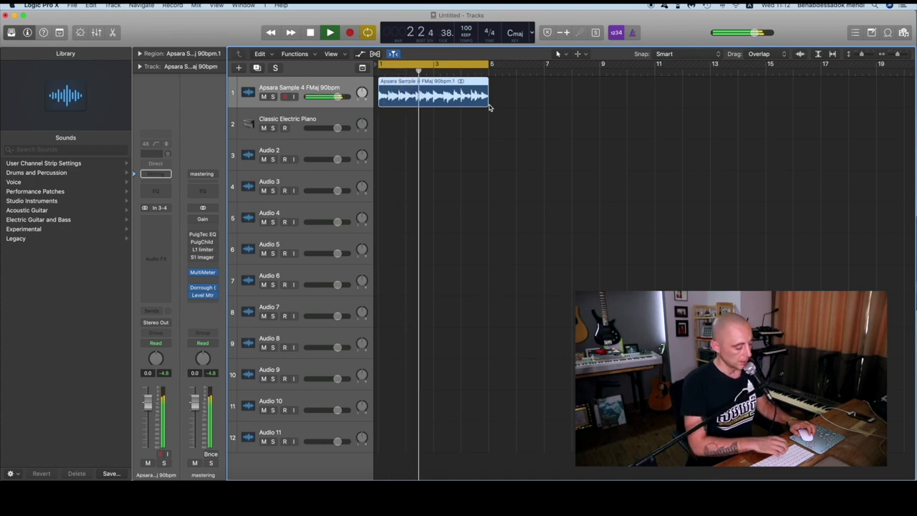
key("space")
left_click_drag(490, 107, 500, 108)
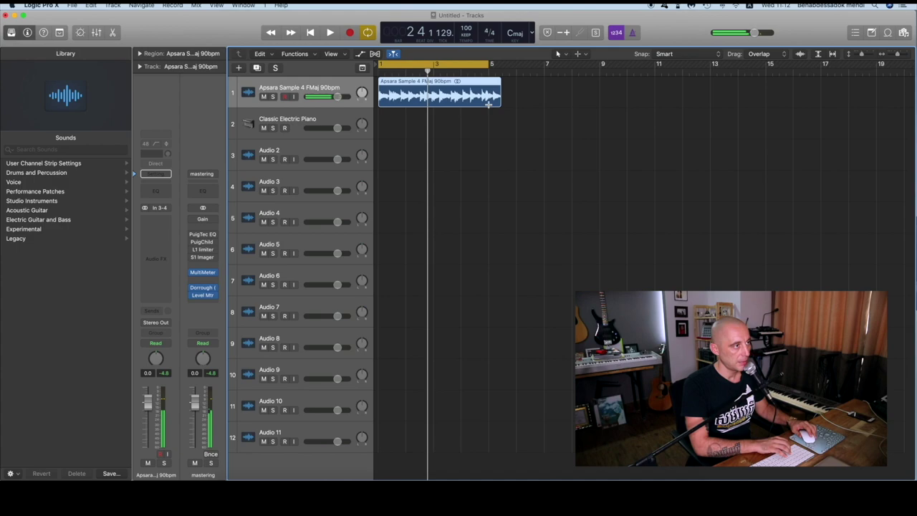
left_click_drag(466, 30, 468, 36)
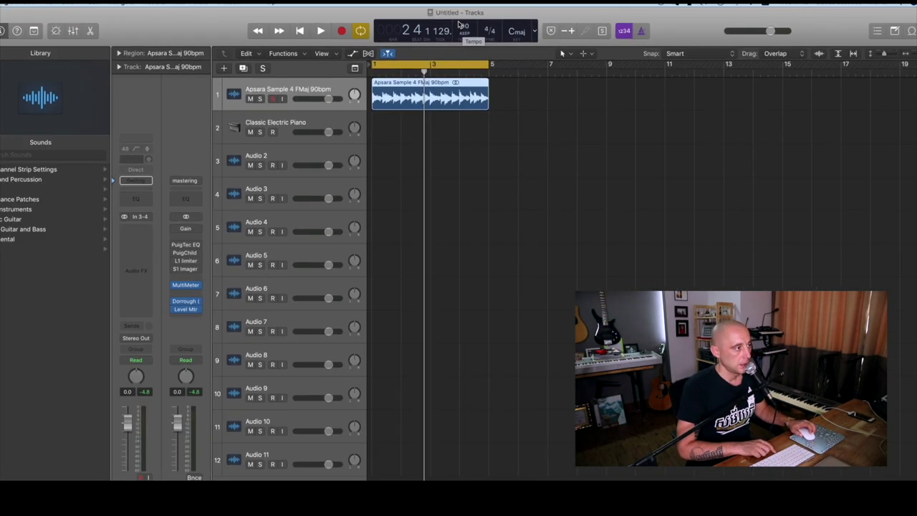
Rename the Apsara track to 'Sample' and open its colour palette
left_click_drag(326, 81, 319, 123)
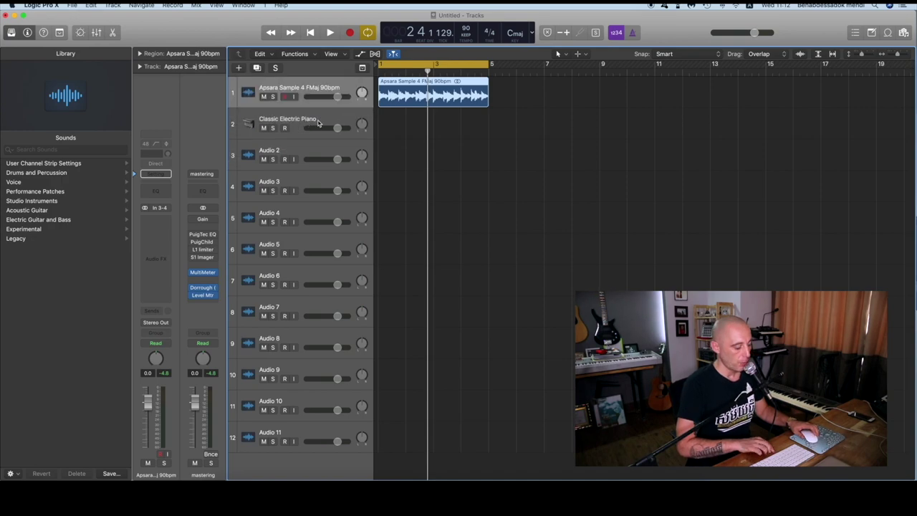
double_click(302, 86)
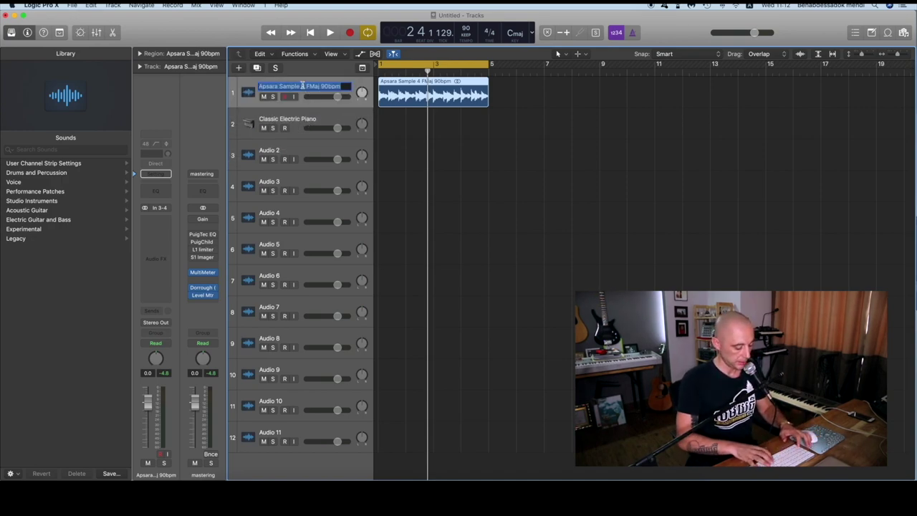
type("Sasm")
type("ple")
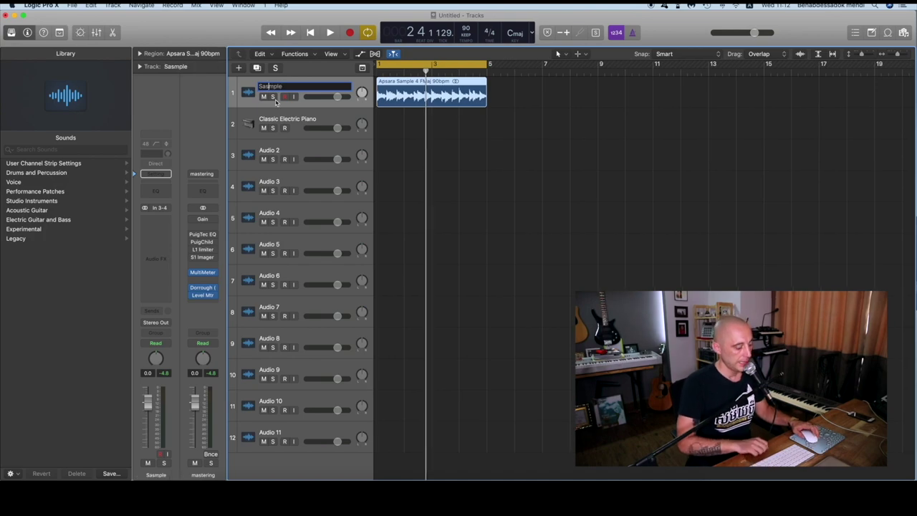
key("Return")
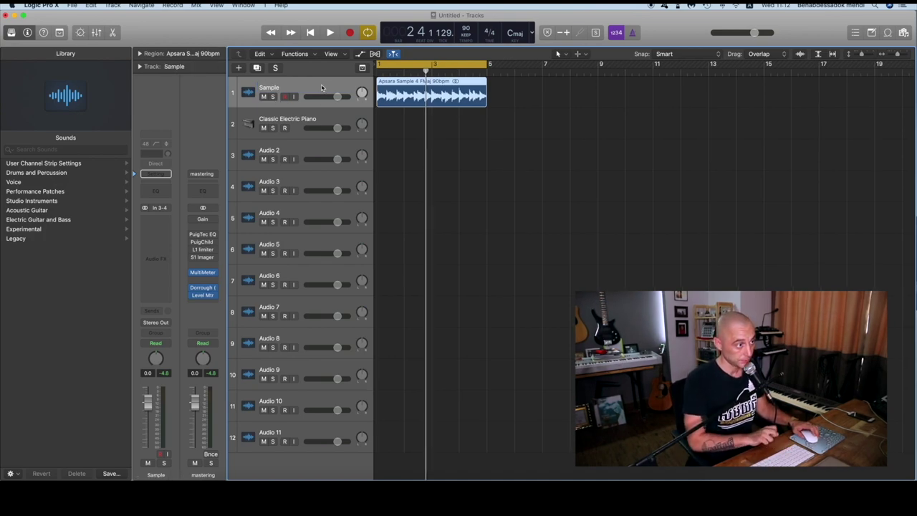
key("alt+c")
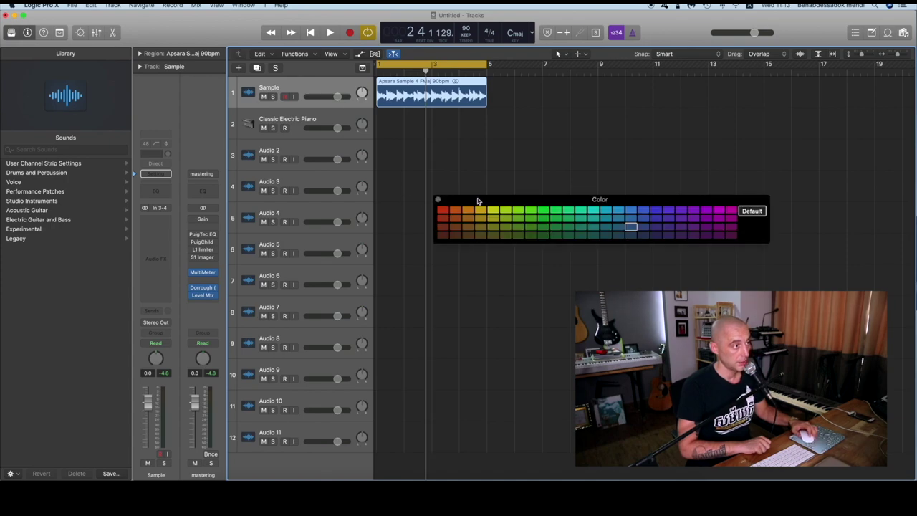
Colour the Apsara region magenta, close the palette, and start playback
left_click_drag(478, 201, 421, 125)
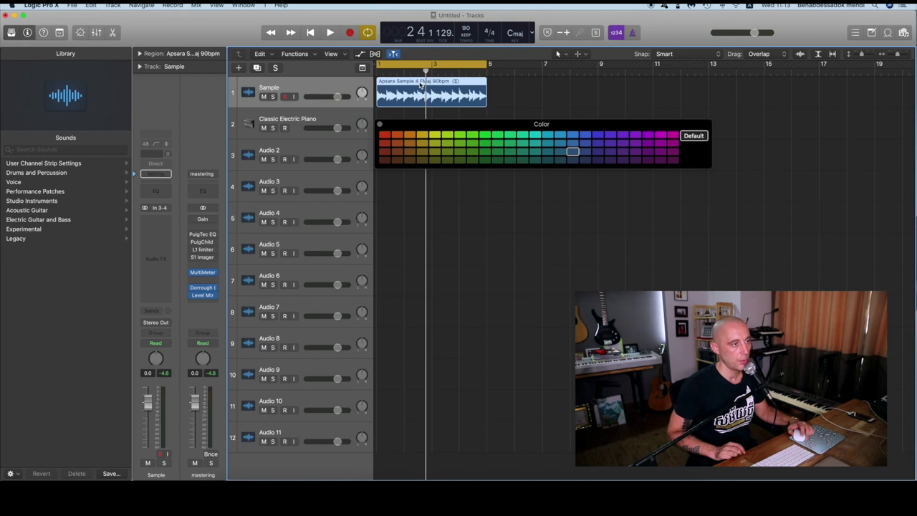
left_click(661, 135)
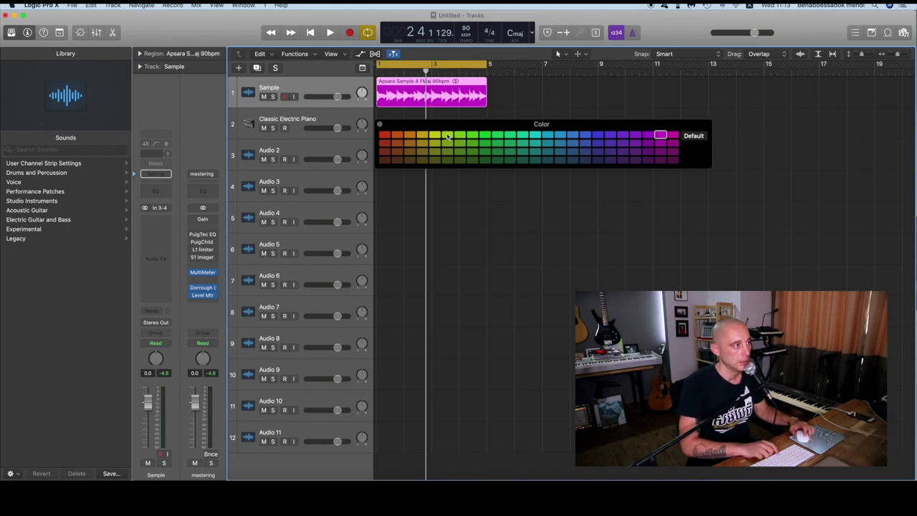
left_click(379, 124)
key("space")
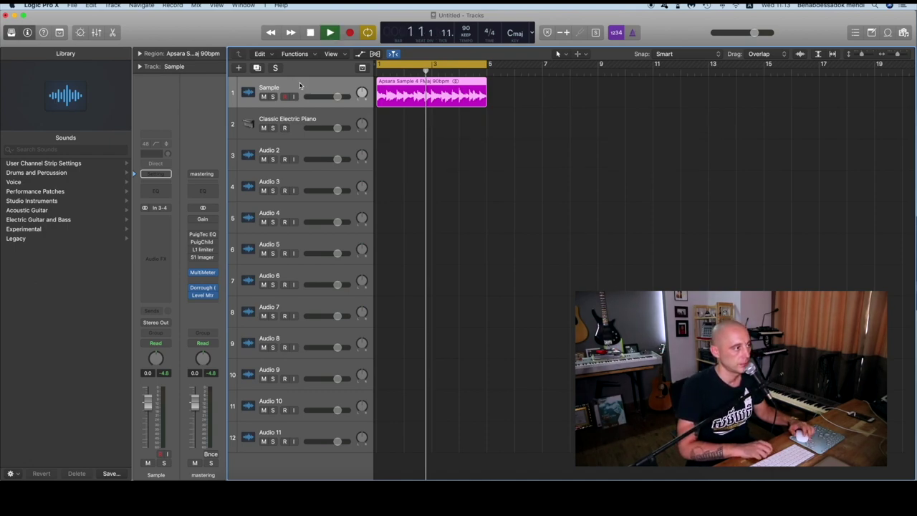
Move the Sample track below the piano and load the 12ME Apsara sample Pack Drumkits patch on track 1
left_click_drag(303, 86, 315, 122)
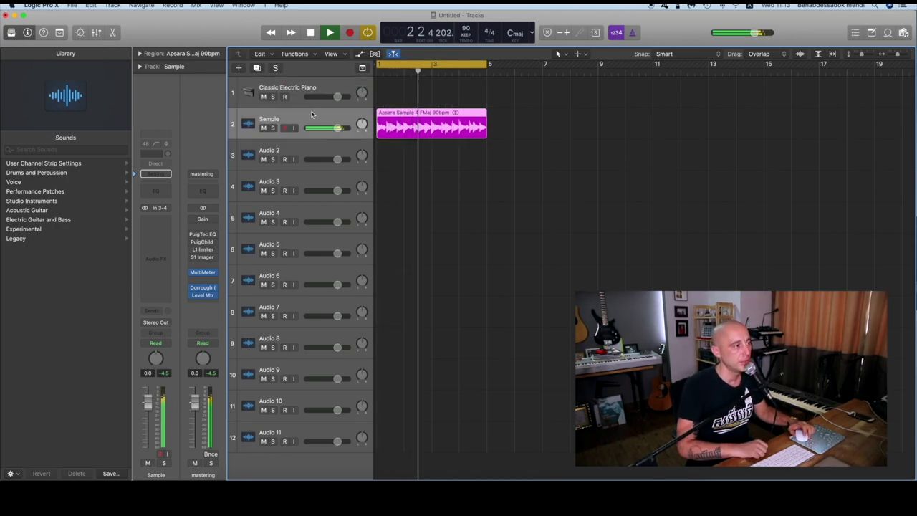
key("space")
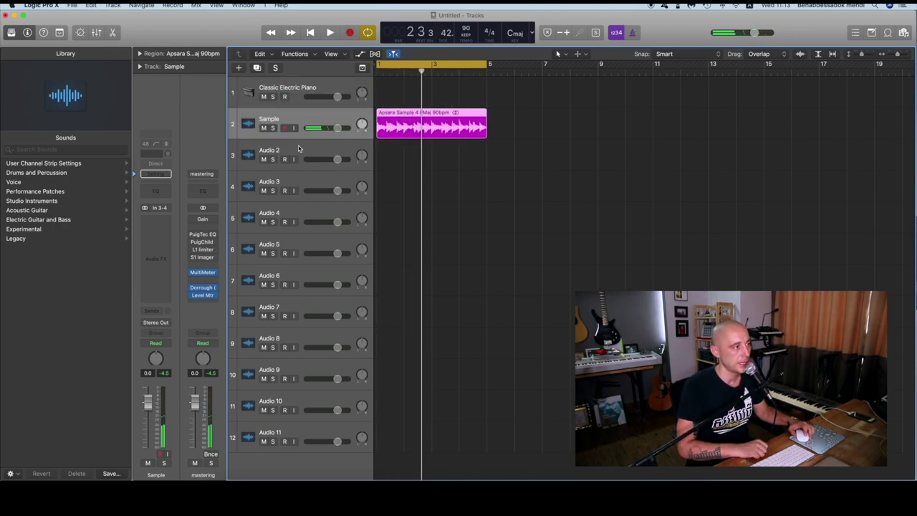
left_click(296, 93)
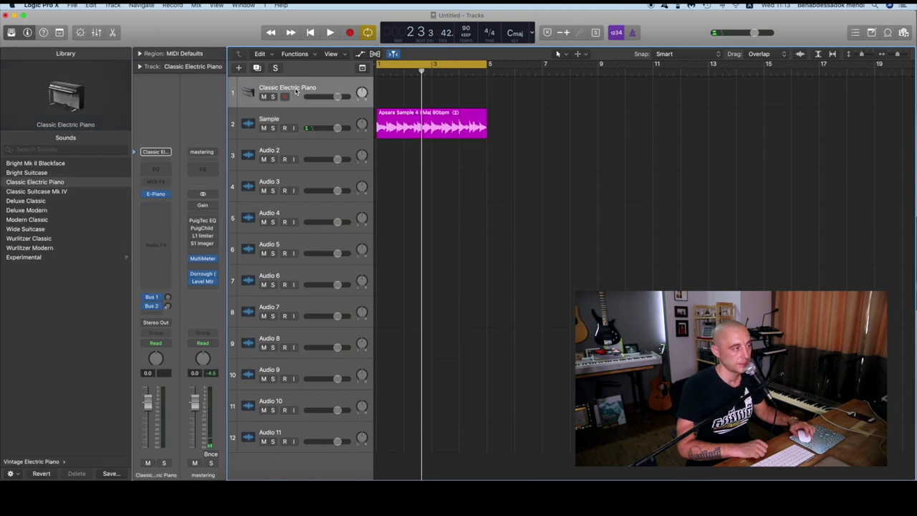
left_click(44, 166)
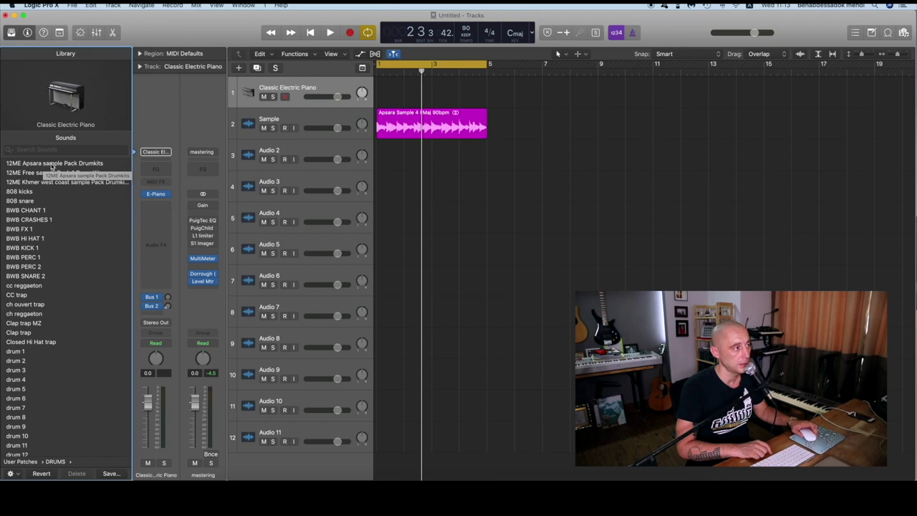
left_click(81, 164)
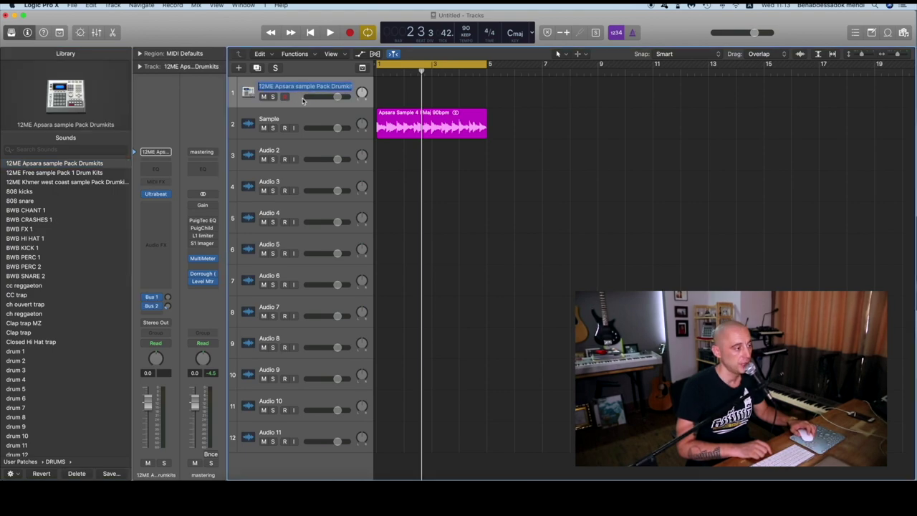
key("super+Tab")
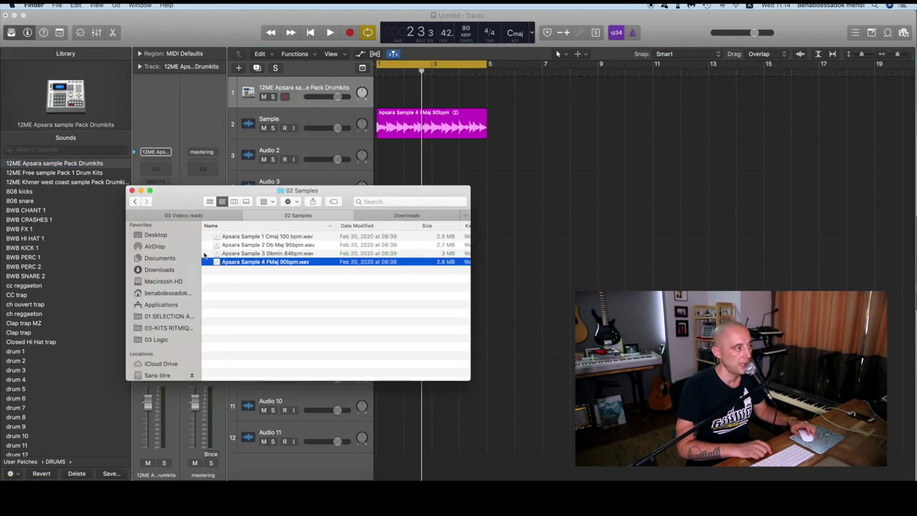
Open the 01 Drum Kits folder and preview the Clap 1 and Clap 2 sounds
key("super+Up")
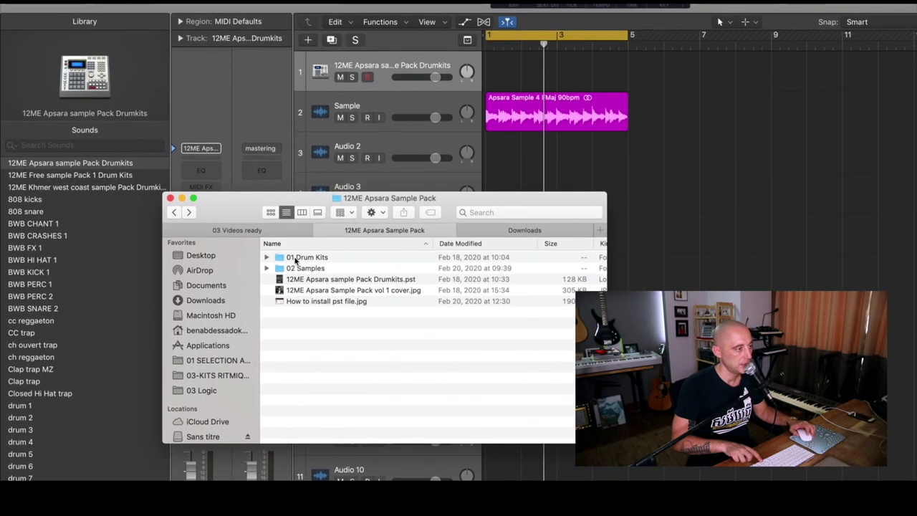
double_click(295, 260)
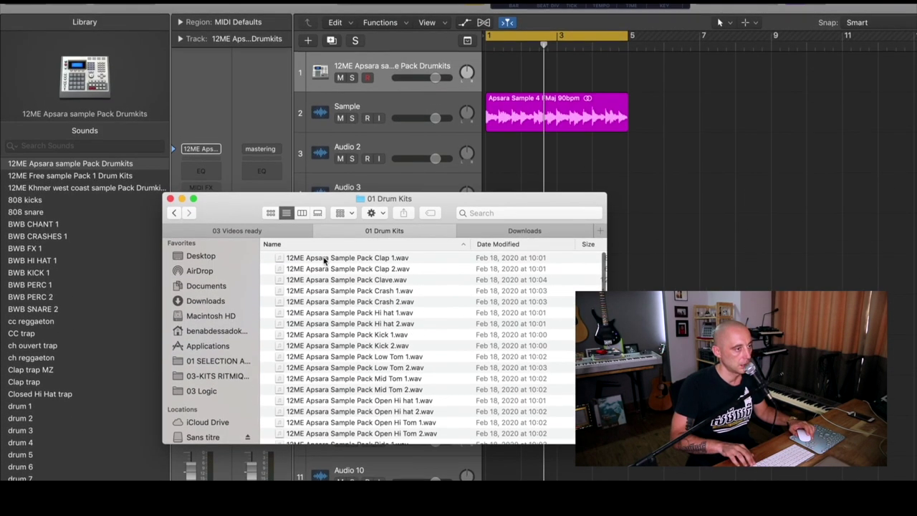
left_click(324, 261)
key("space")
key("Down")
key("space")
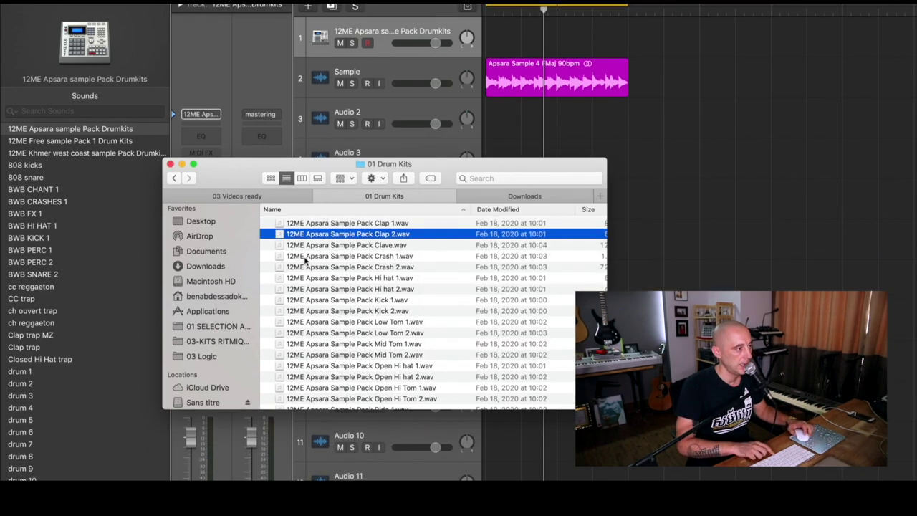
Select the 12ME Apsara sample Pack Drumkits.pst file, then open the kit's Ultrabeat window in Logic
key("super+Up")
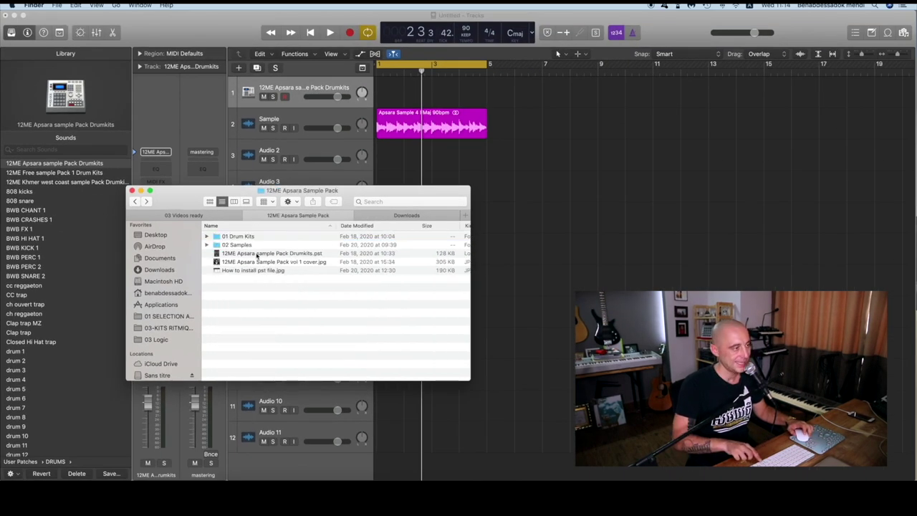
left_click(257, 255)
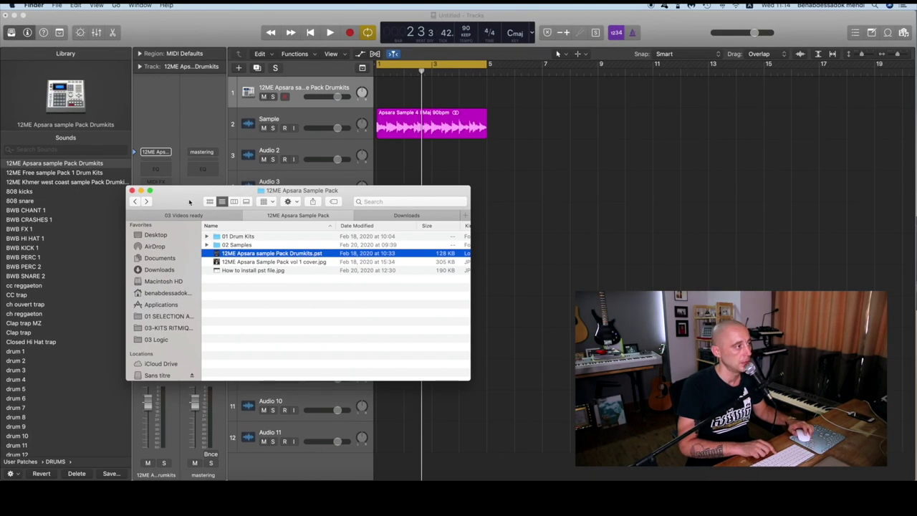
left_click(224, 182)
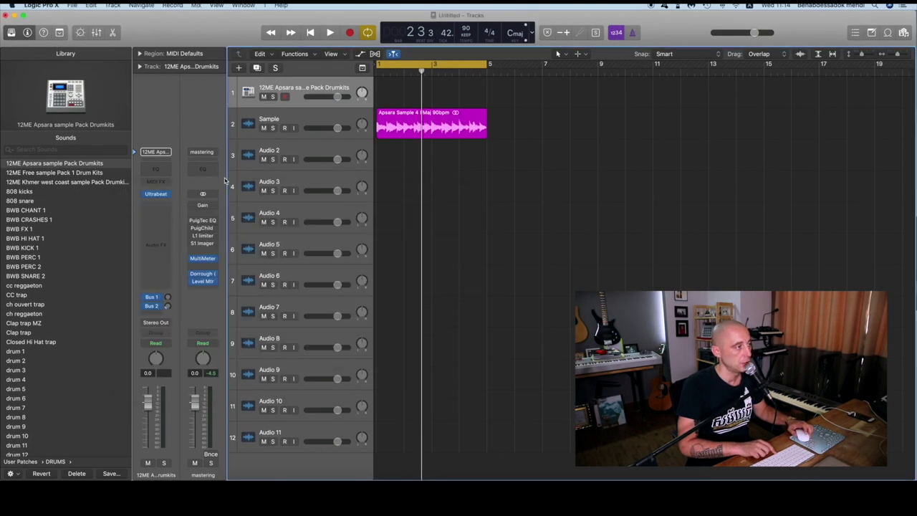
left_click(157, 195)
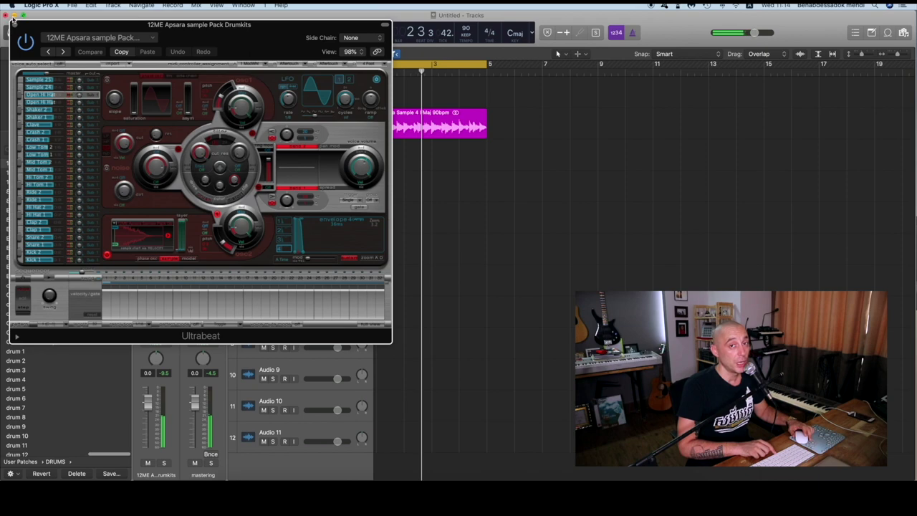
left_click(14, 24)
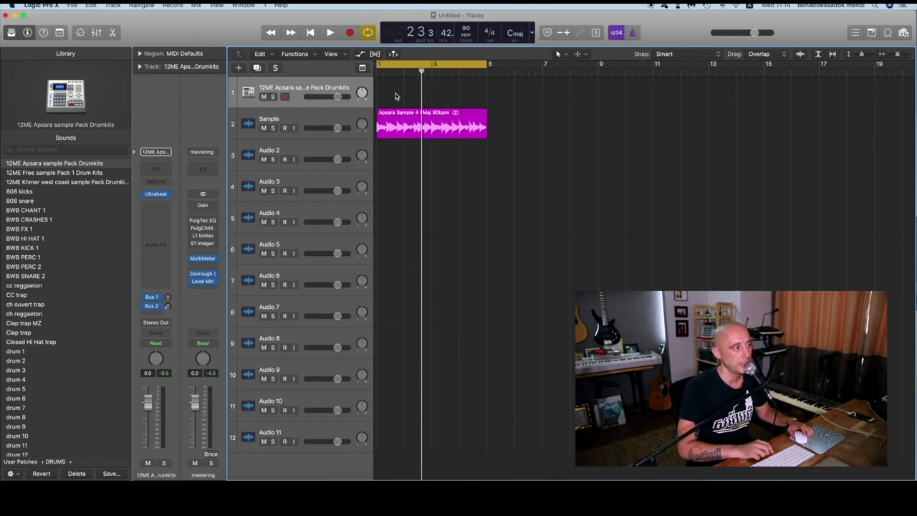
right_click(395, 93)
left_click(385, 94)
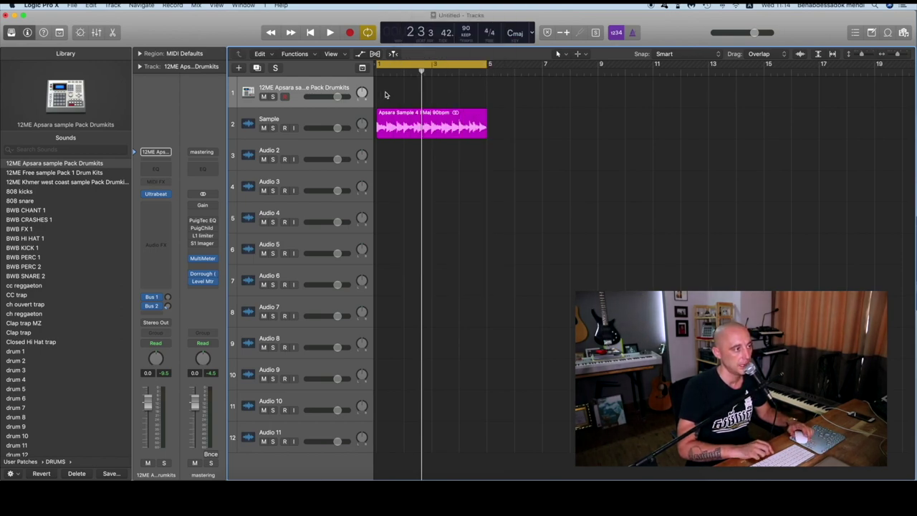
Create an empty MIDI region on the drum track and extend it to bar 5
right_click(384, 95)
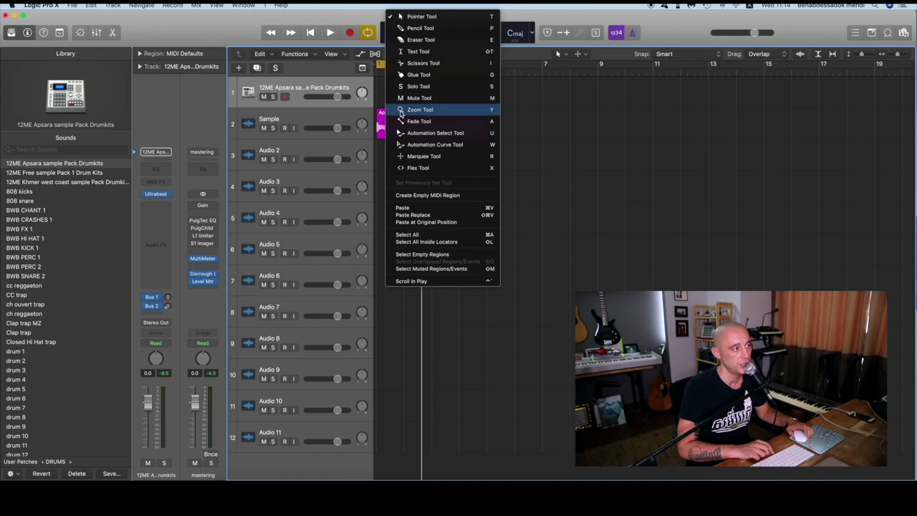
left_click(420, 195)
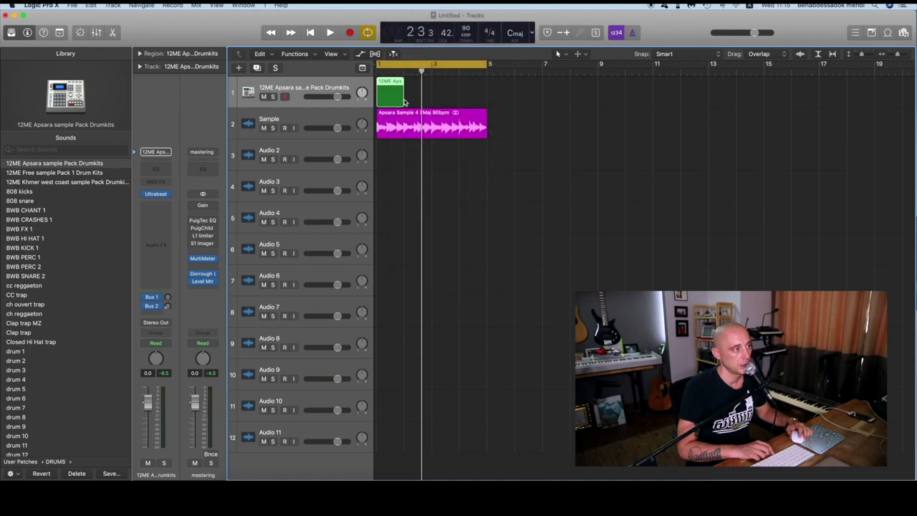
left_click_drag(402, 99, 485, 100)
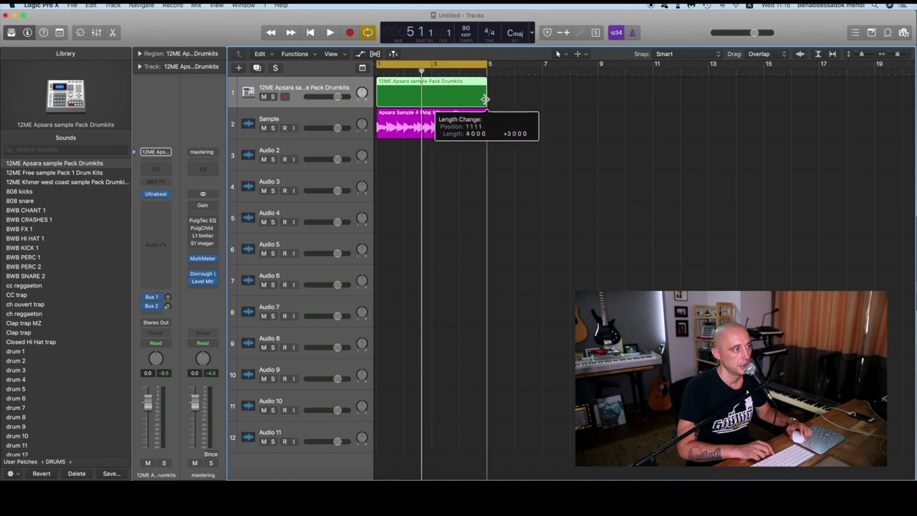
Open the drum region in the Piano Roll, audition kit sounds like Clap 2, and set the playhead to bar 2
double_click(420, 99)
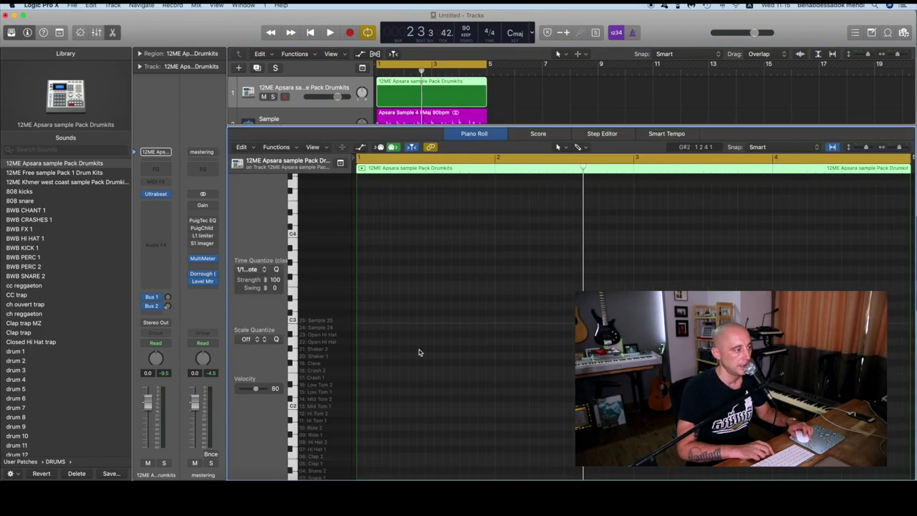
scroll(406, 352, "down", 5)
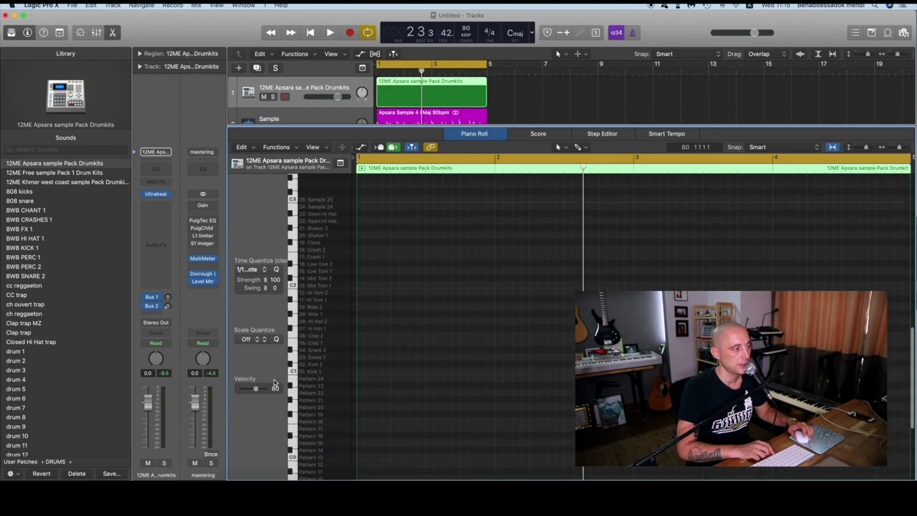
left_click(314, 347)
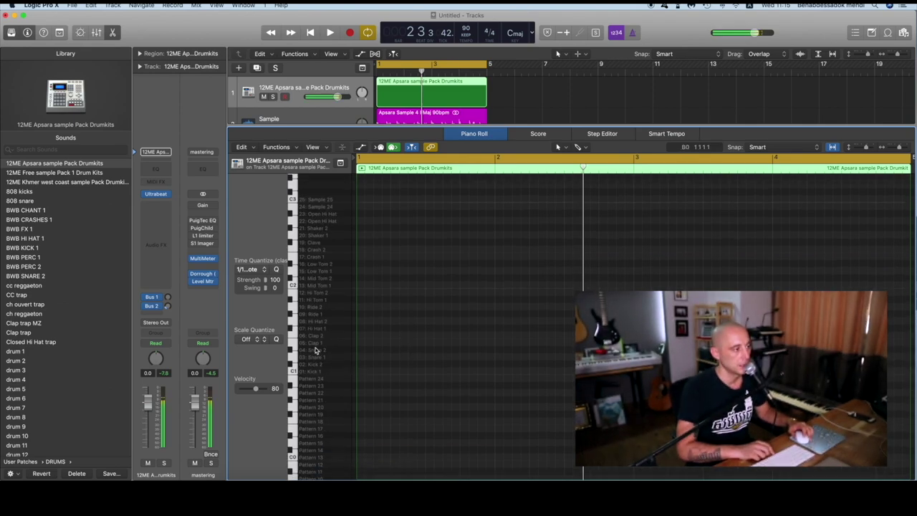
left_click(316, 340)
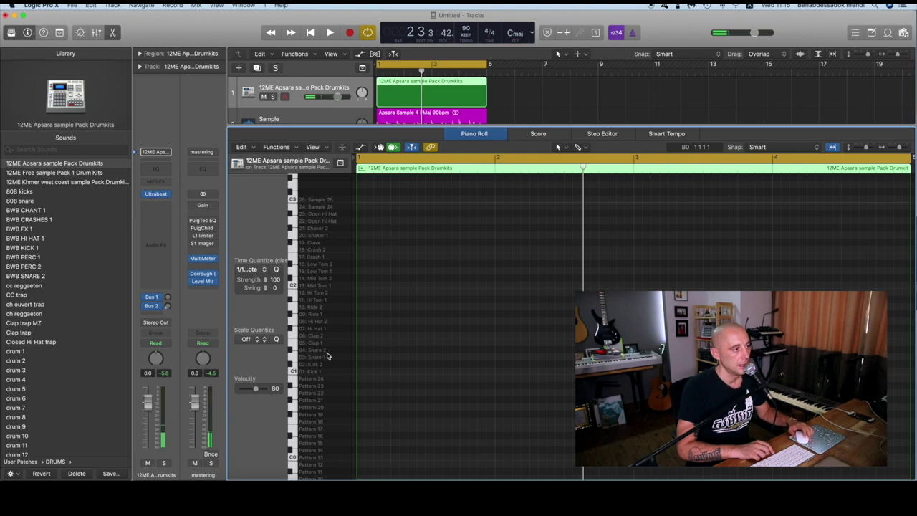
left_click(319, 355)
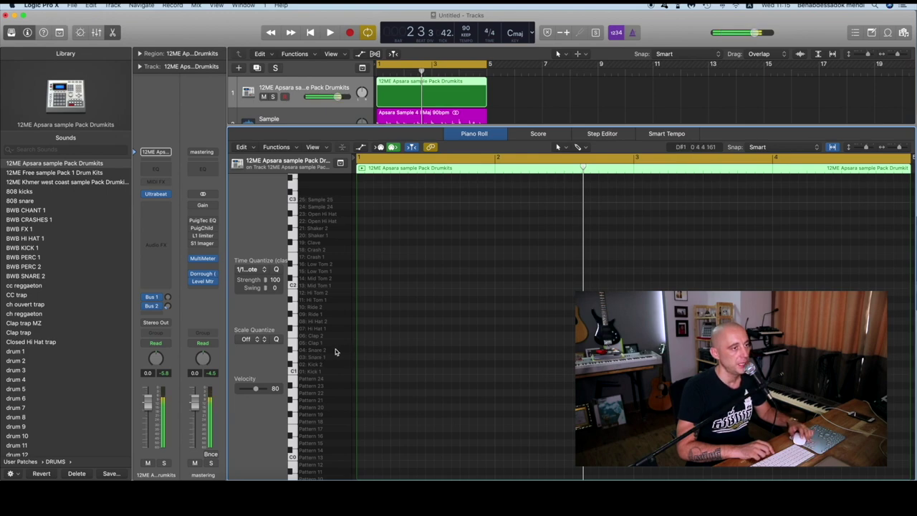
left_click(493, 163)
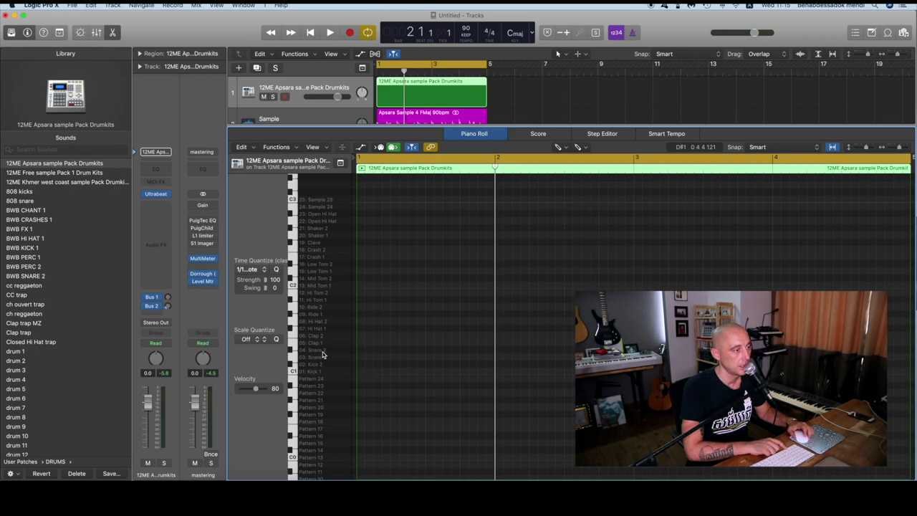
Pencil Snare 2 notes on beats 2 and 4 of bar 1, checking them by playback
left_click(393, 350)
key("space")
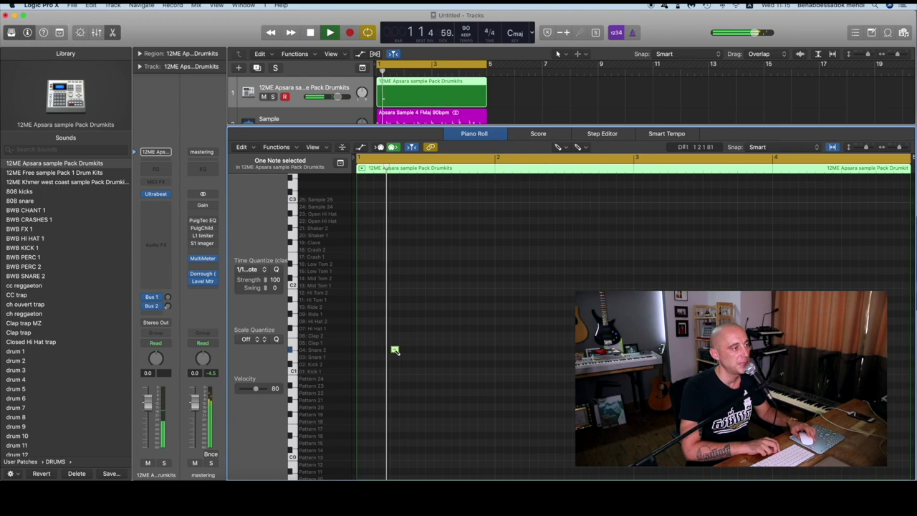
key("space")
left_click(392, 170)
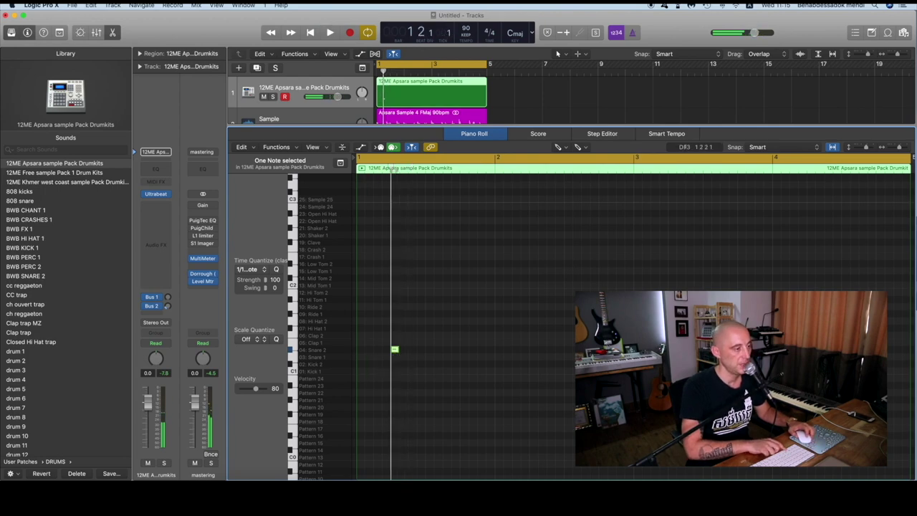
left_click(462, 170)
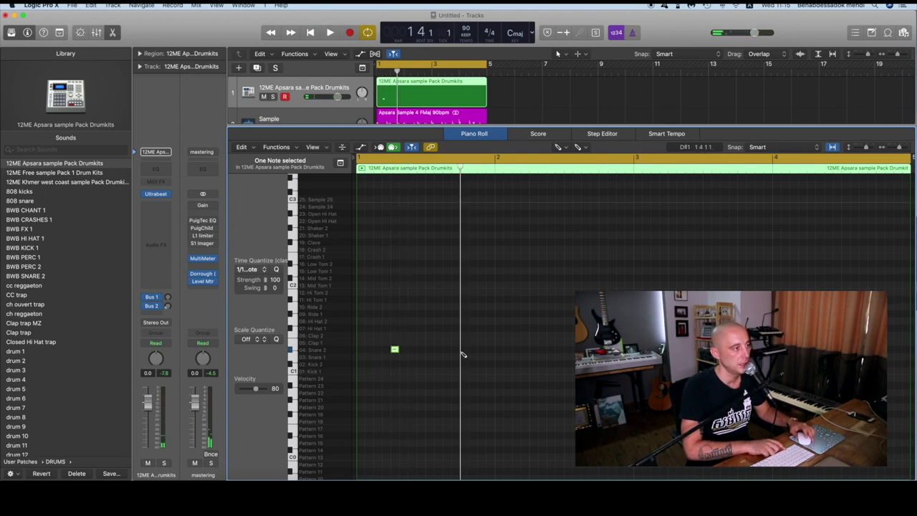
left_click(391, 170)
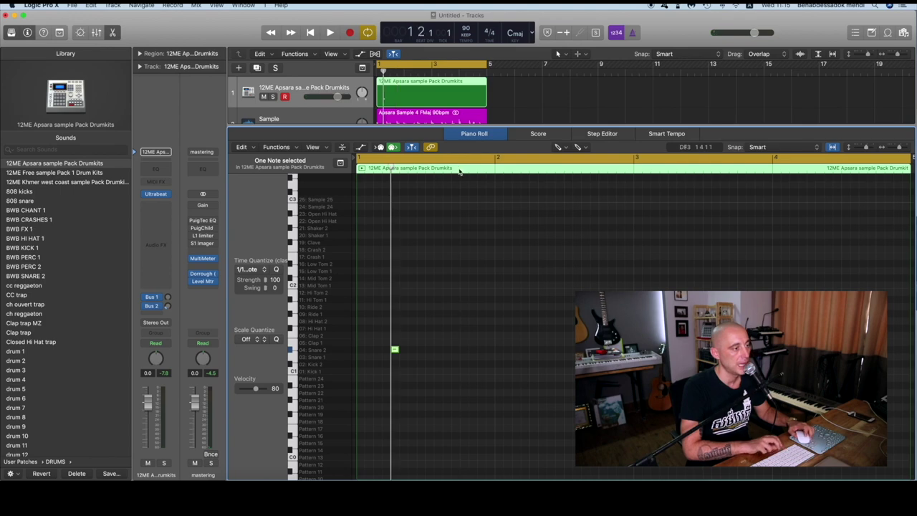
left_click(462, 169)
left_click(463, 350)
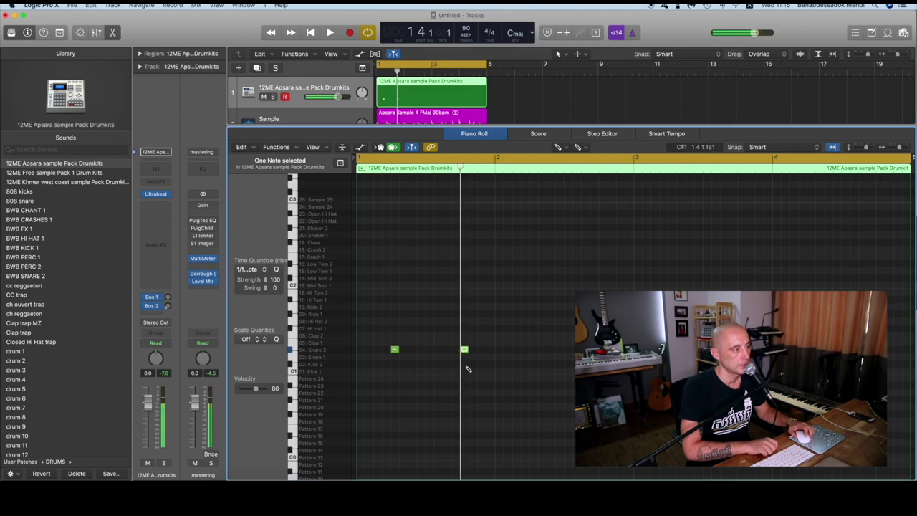
key("space")
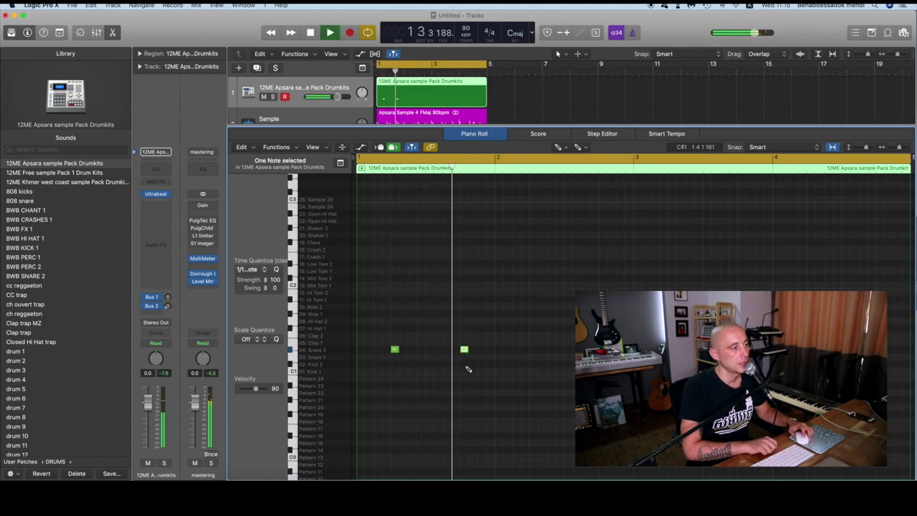
key("space")
Select both Snare 2 notes and paste them at bar 2, then play the beat
key("t")
key("t")
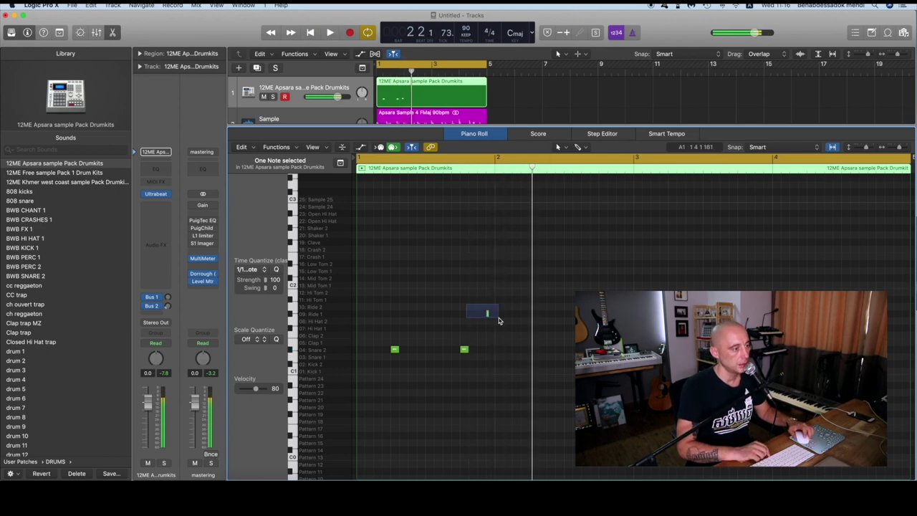
left_click(409, 311)
left_click_drag(374, 332, 520, 380)
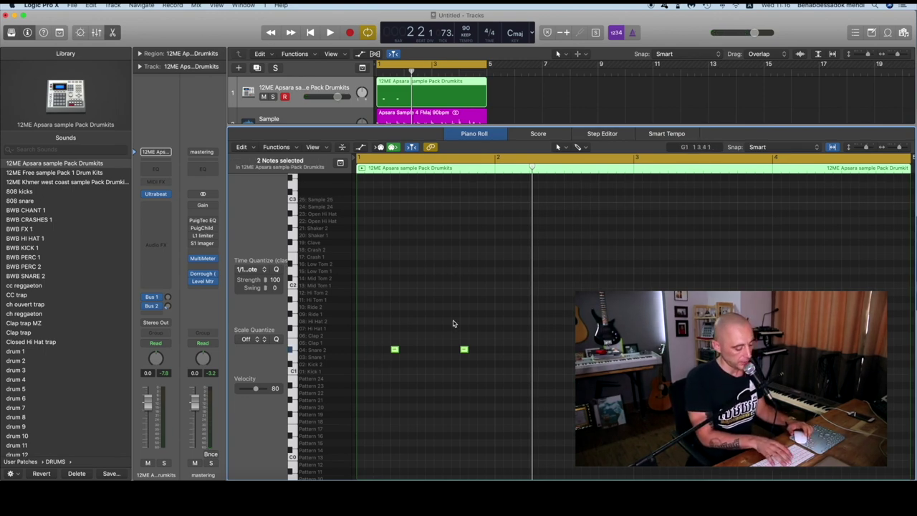
mouse_move(391, 347)
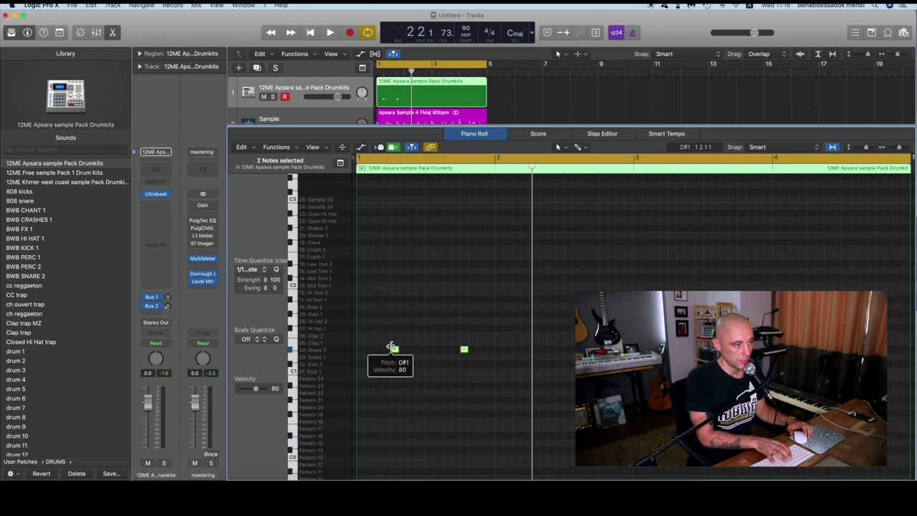
key("super+v")
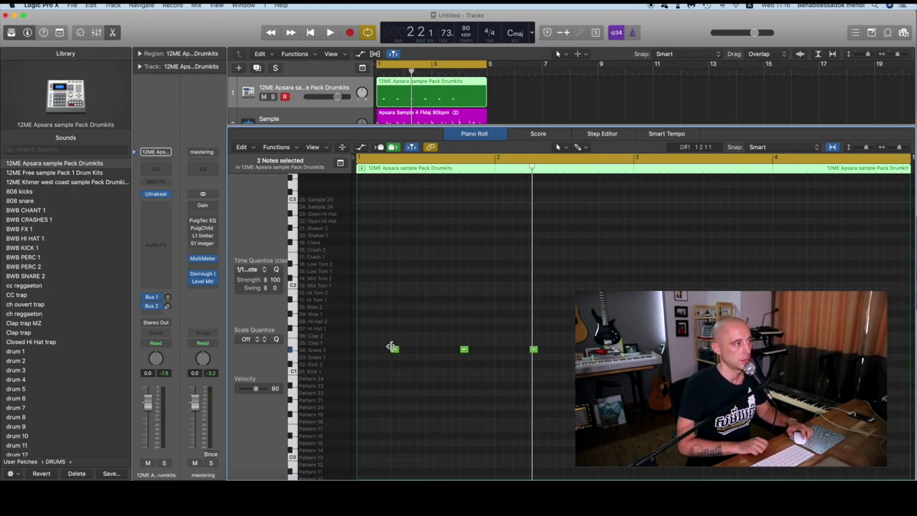
key("space")
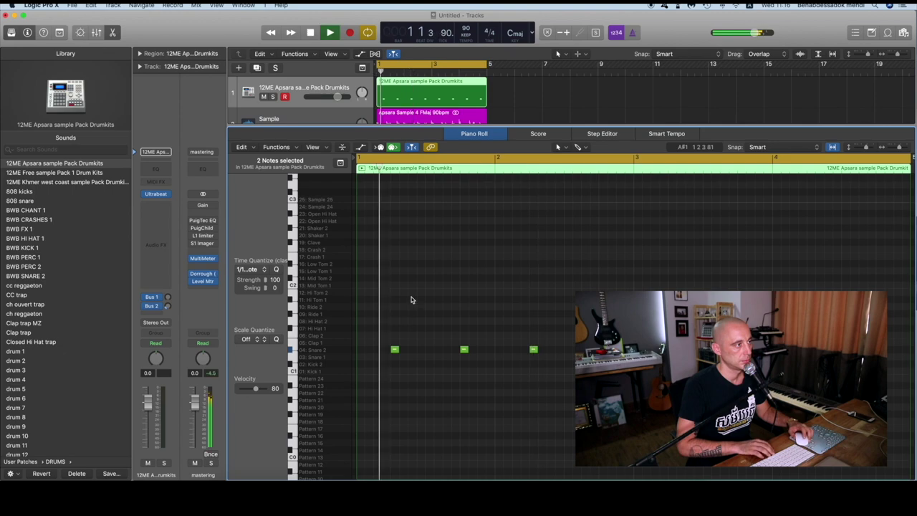
Close the note editor, lower the Sample track to -4.1 dB, and open the green drum region's colour palette
key("e")
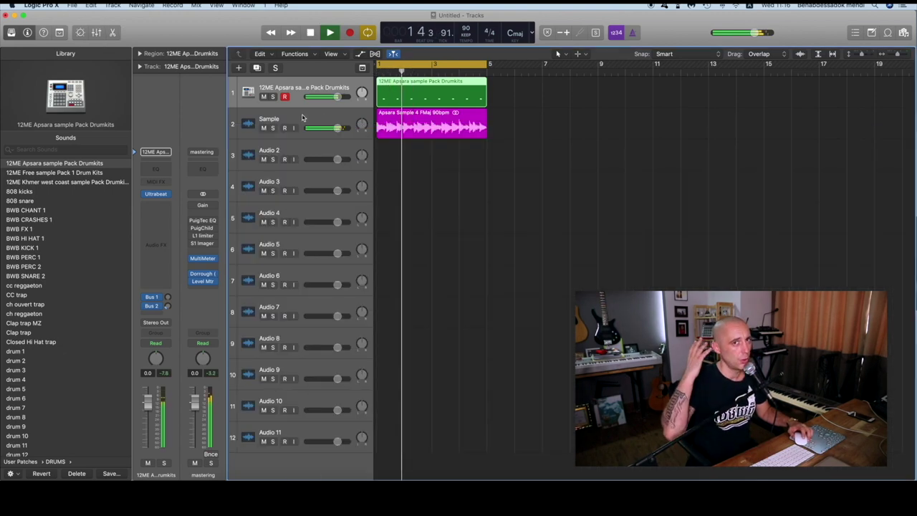
left_click(304, 119)
key("space")
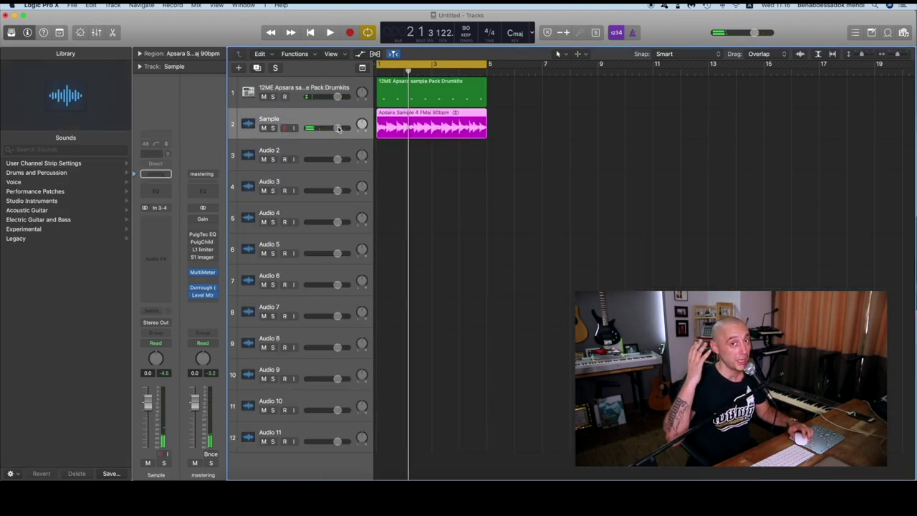
left_click_drag(339, 129, 323, 128)
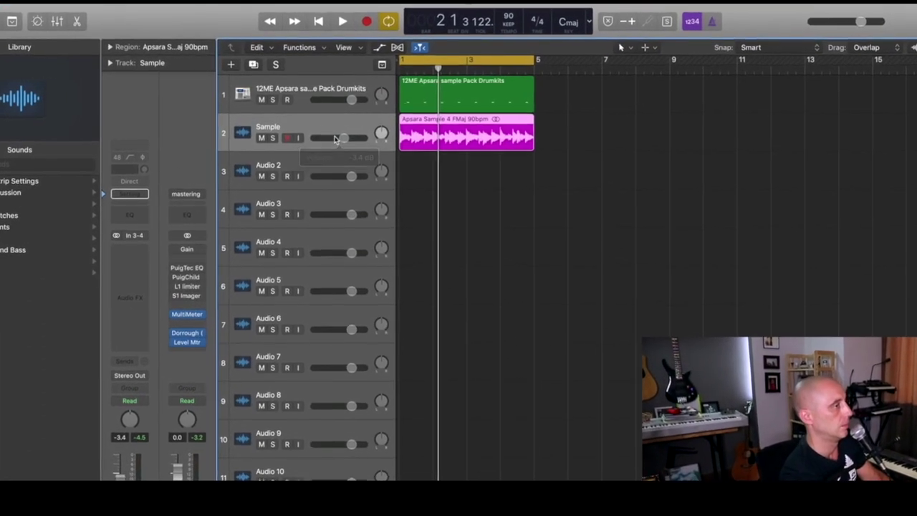
key("space")
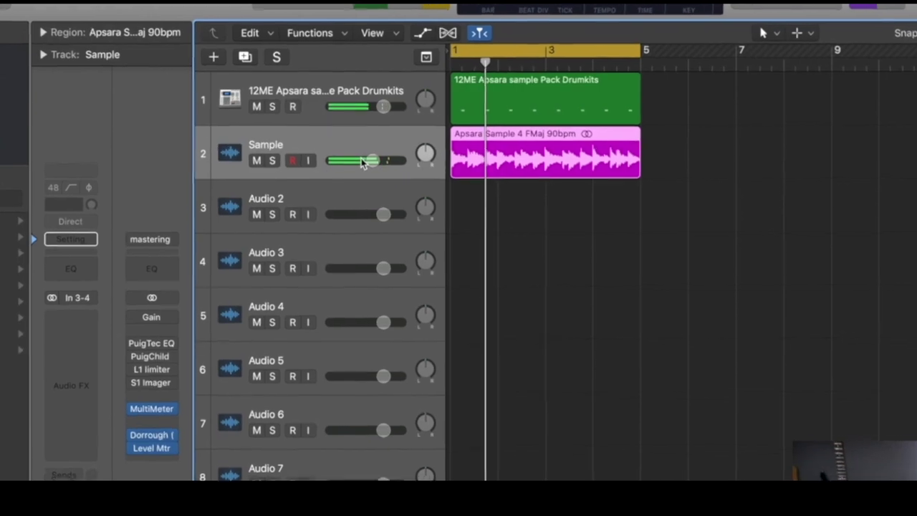
left_click_drag(362, 162, 359, 162)
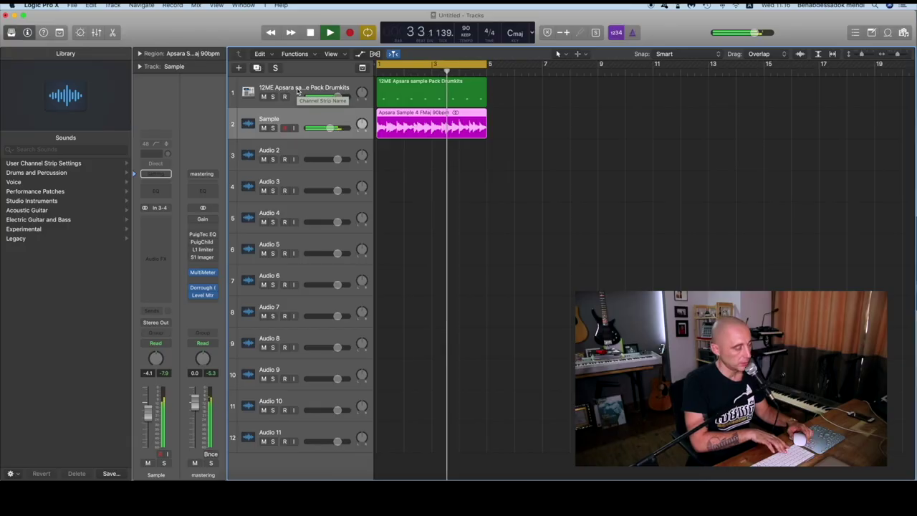
key("space")
left_click(393, 94)
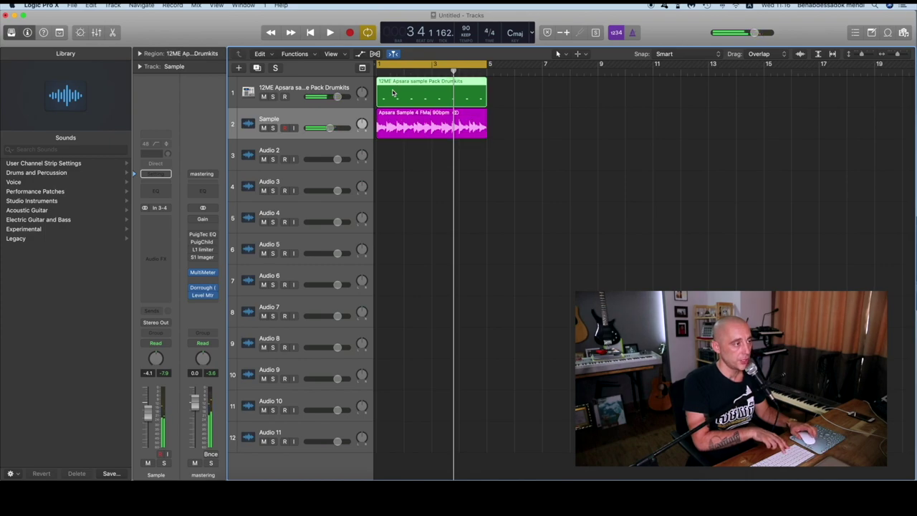
key("alt+c")
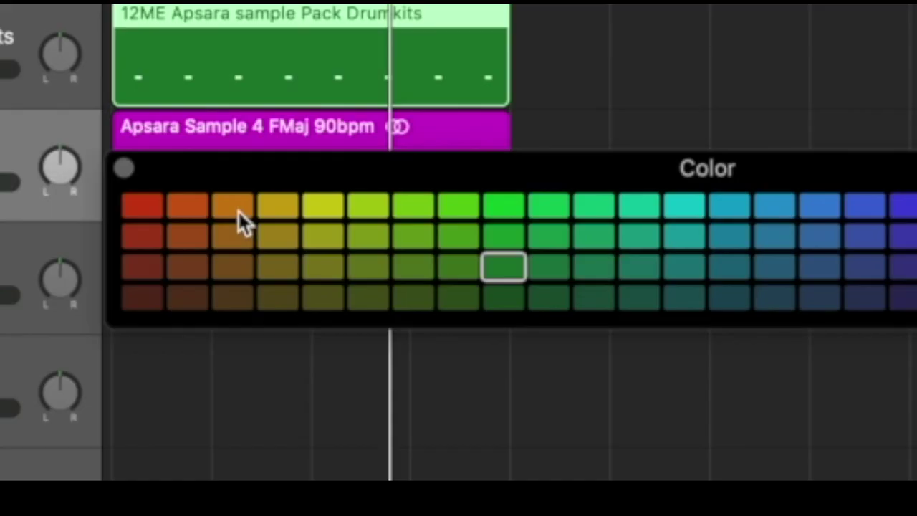
Colour the drum region orange and close the colour palette
left_click(238, 212)
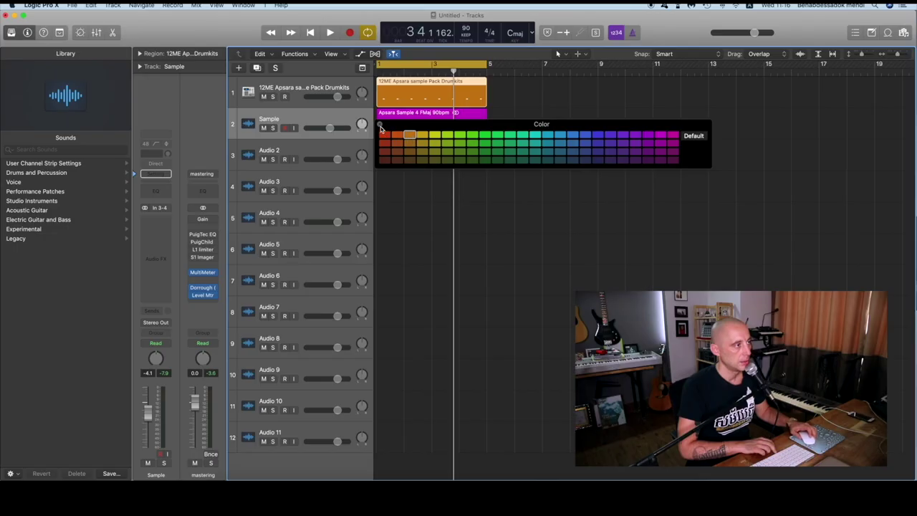
left_click(380, 125)
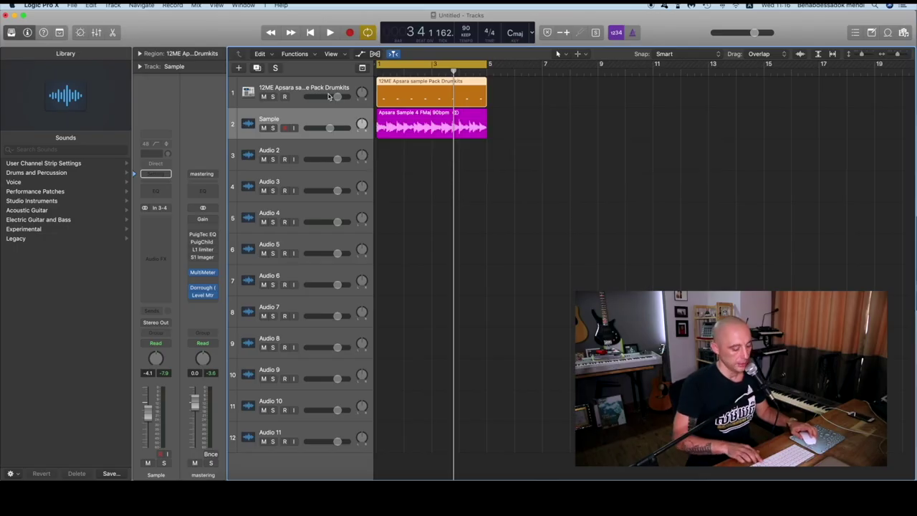
left_click(321, 93)
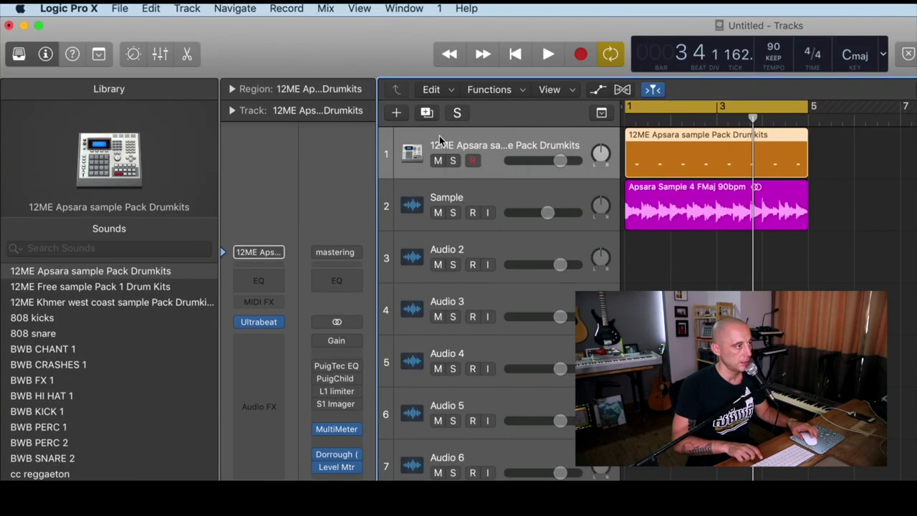
double_click(441, 140)
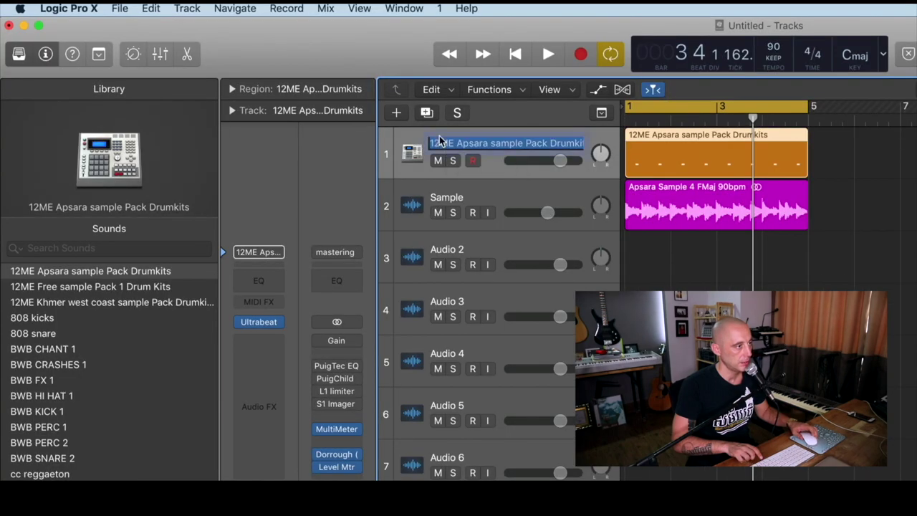
left_click(423, 139)
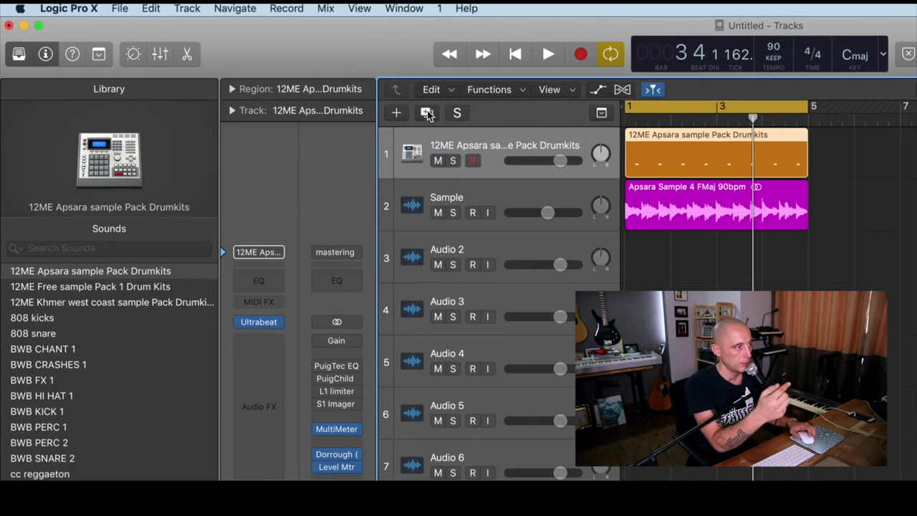
Duplicate the drum track with the same channel strip and solo the original track
left_click(427, 113)
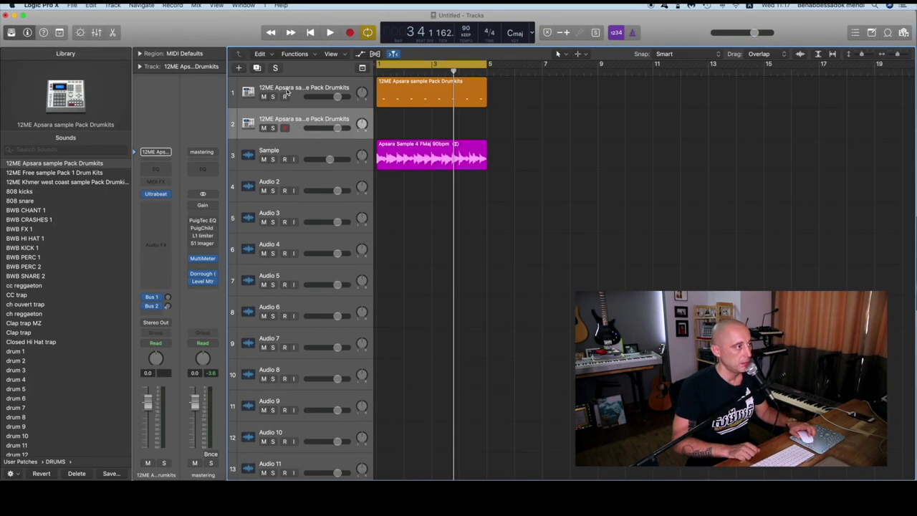
left_click(287, 92)
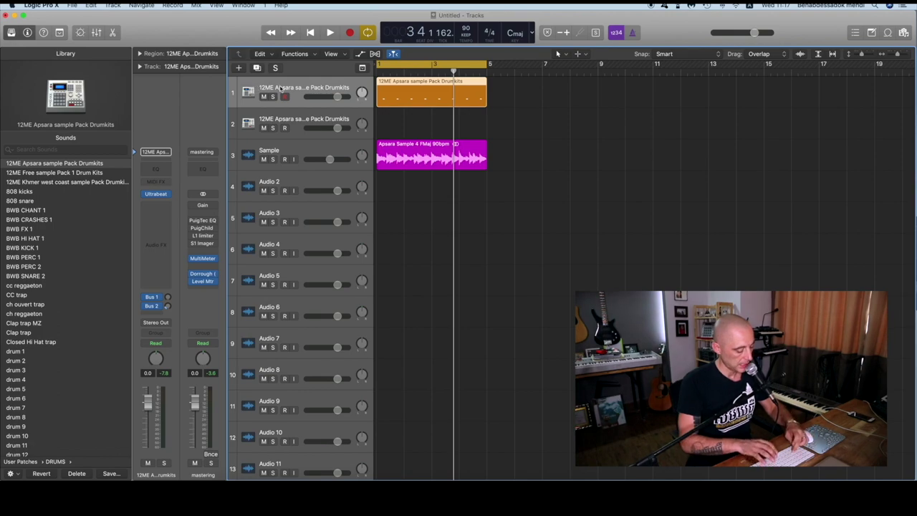
key("n")
key("s")
key("space")
key("n")
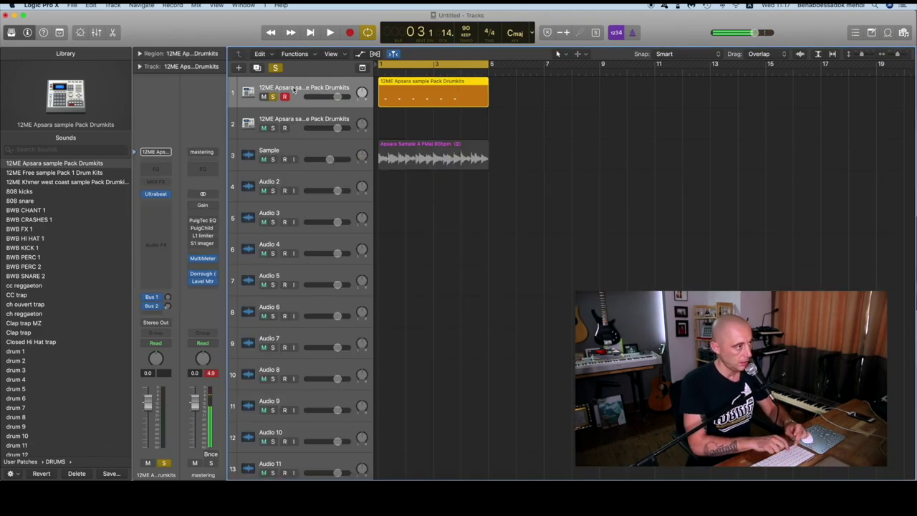
Rename the original drum track to 'snare'
double_click(303, 87)
type("sna")
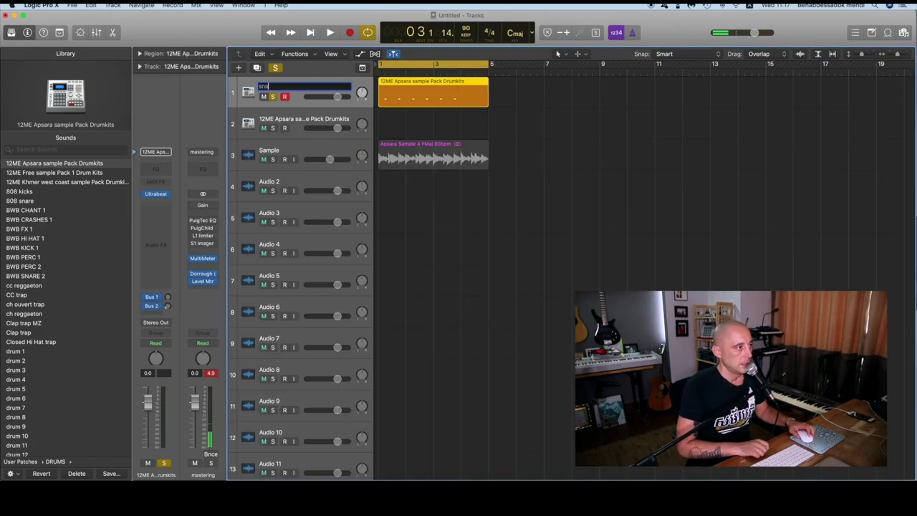
type("re")
key("Return")
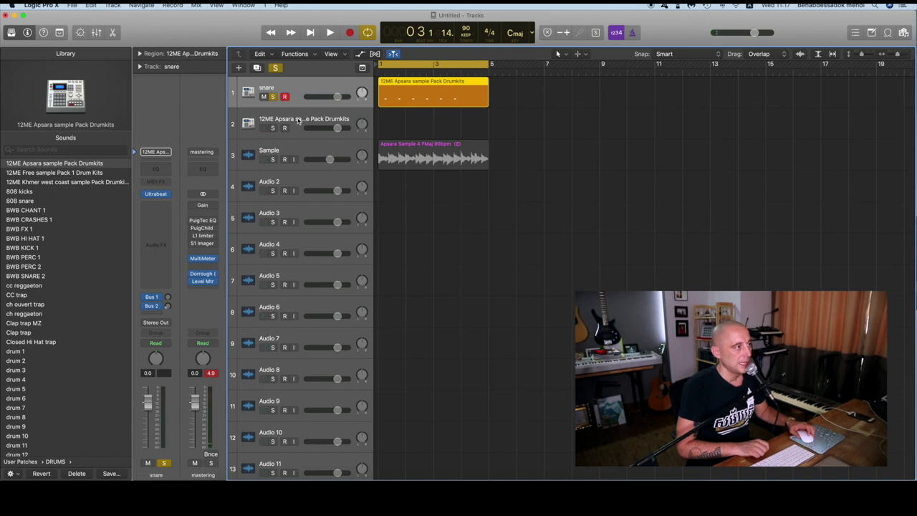
left_click(299, 120)
Name the duplicated drum track 'kick' and return the playhead to the start
double_click(299, 121)
type("k")
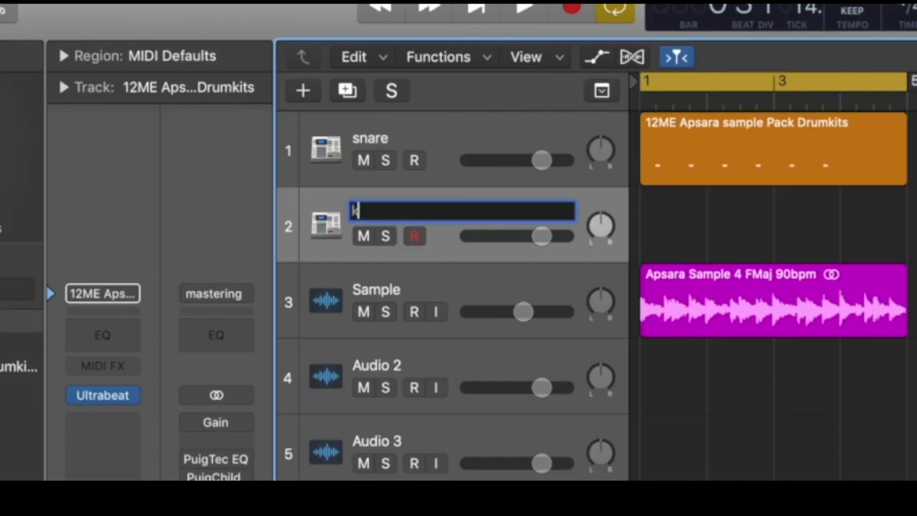
type("ick")
key("Return")
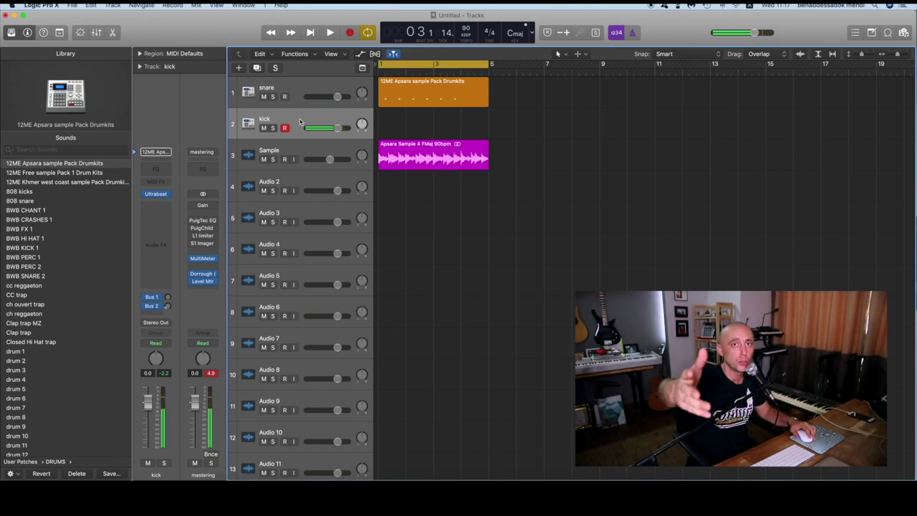
key("space")
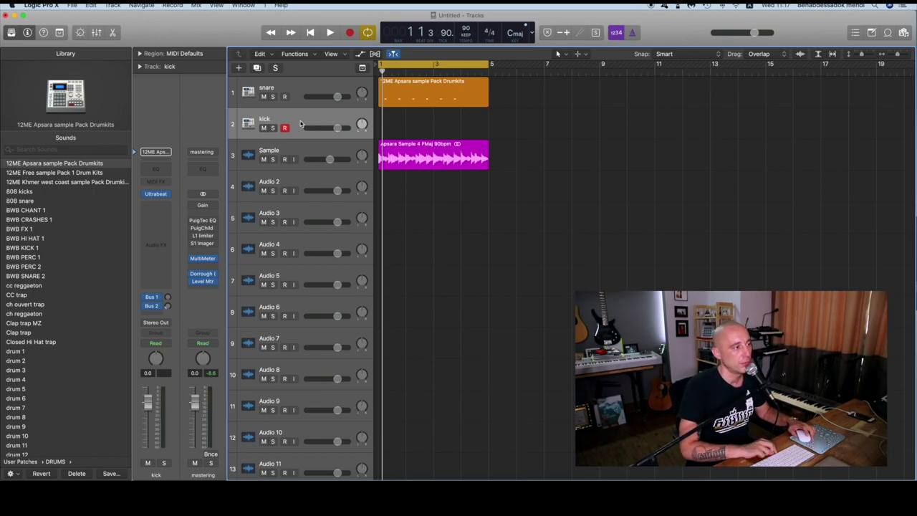
Create an empty MIDI region on the kick track and stretch it to end at bar 5
right_click(391, 123)
left_click(391, 122)
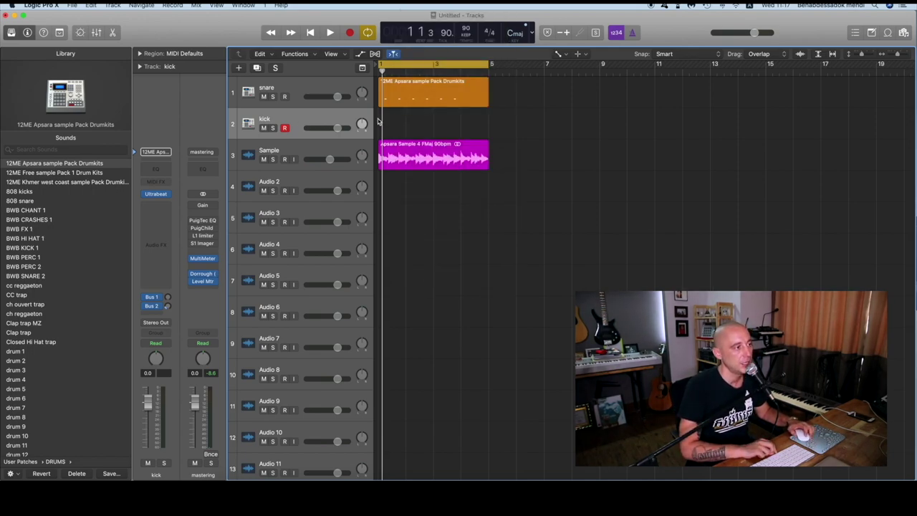
right_click(391, 119)
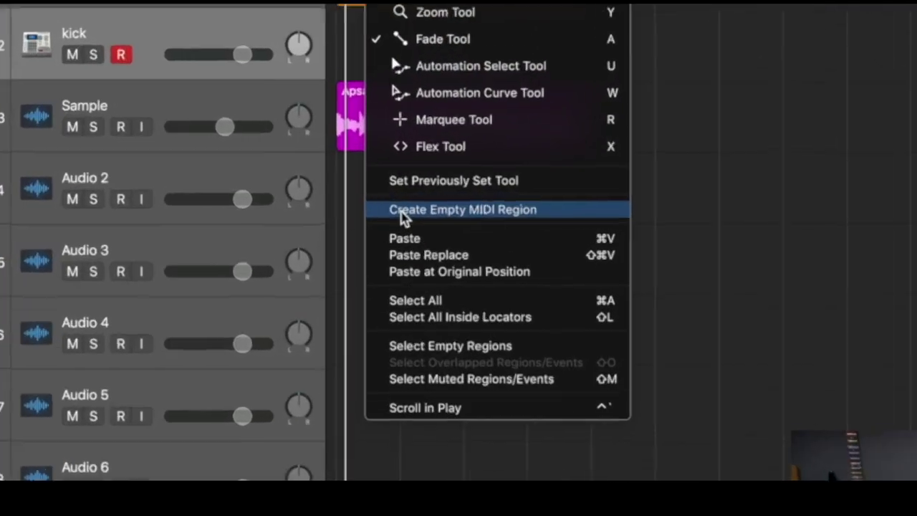
left_click(401, 215)
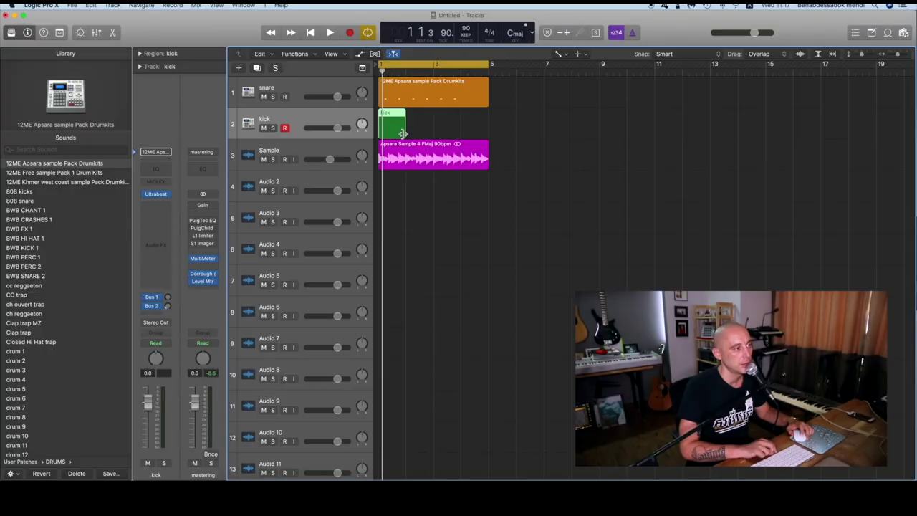
left_click_drag(402, 132, 487, 135)
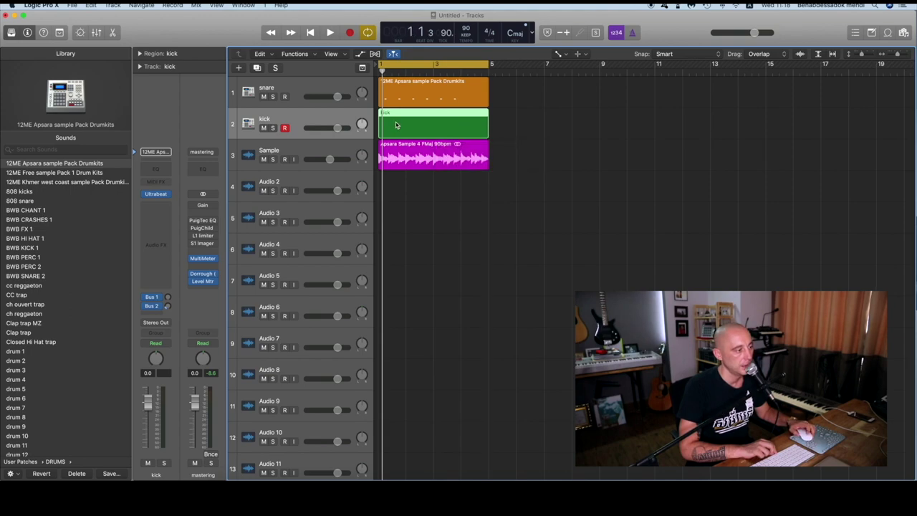
Open the kick region and place a Kick 1 note at bar 1 with velocity 101
double_click(396, 125)
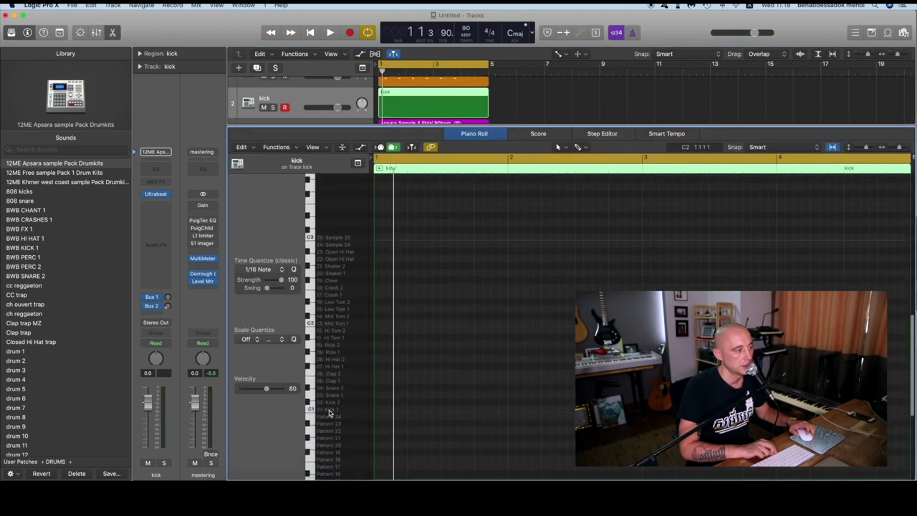
left_click(330, 410)
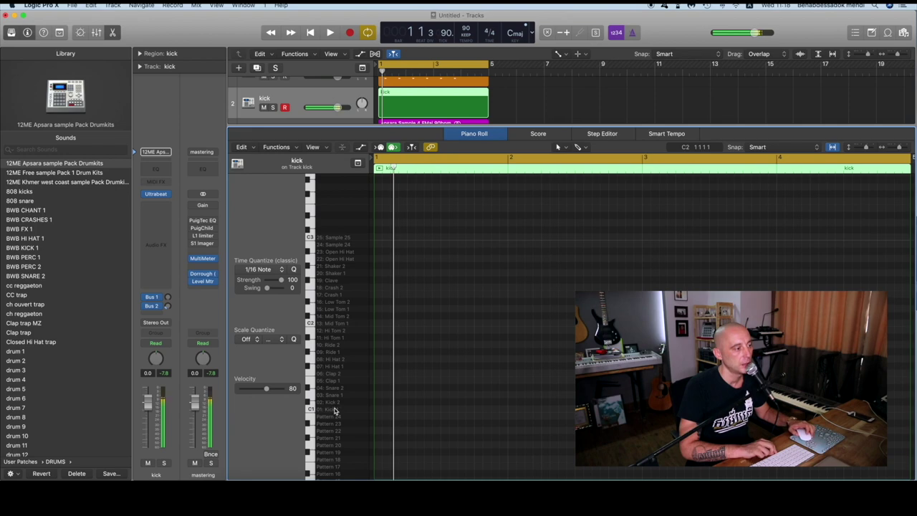
left_click(335, 410)
left_click(335, 410)
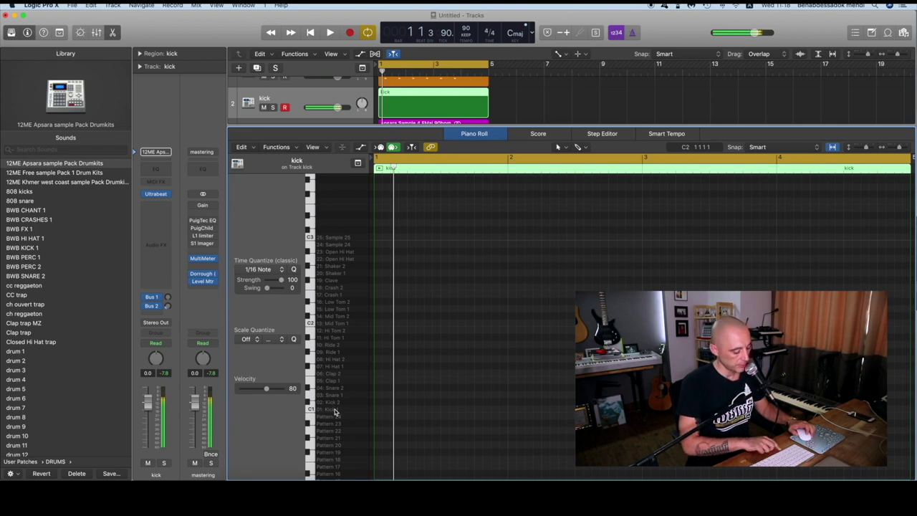
left_click(377, 409)
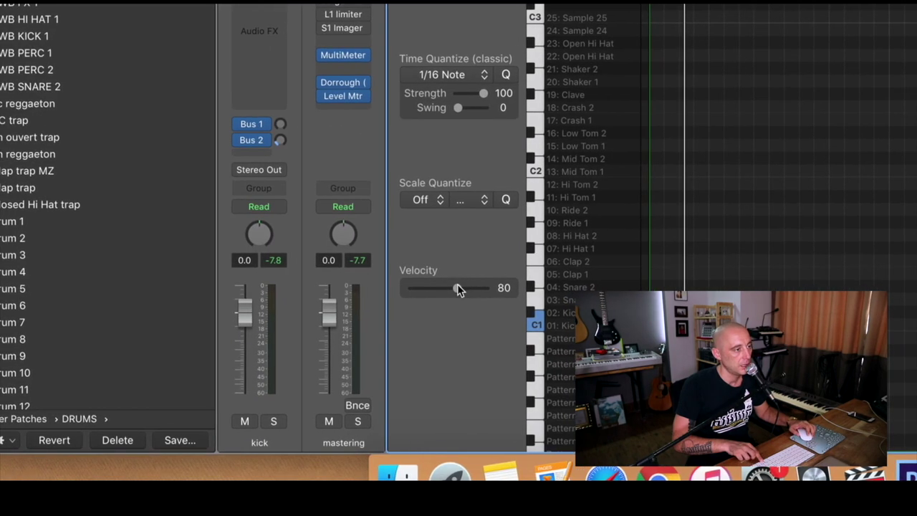
left_click_drag(264, 387, 270, 388)
left_click_drag(457, 288, 460, 288)
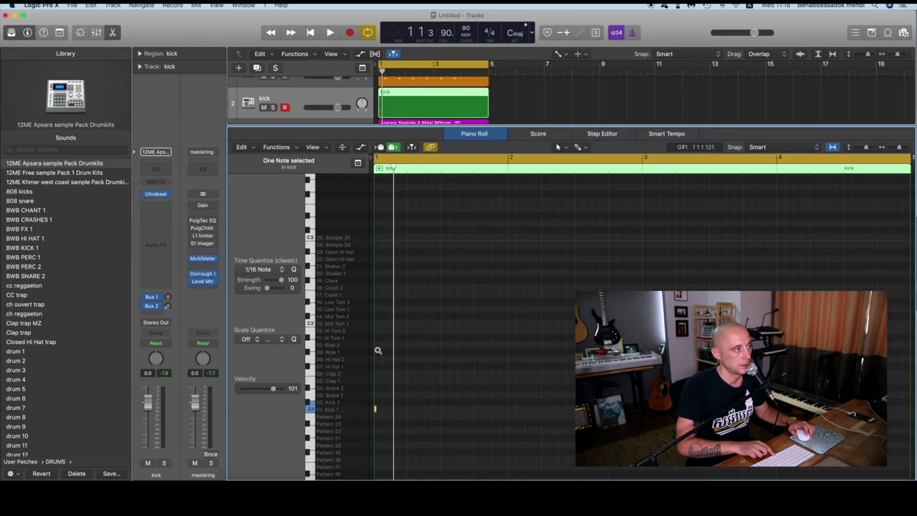
Add more Kick 1 notes, including one at beat 1.3, auditioning the beat
key("space")
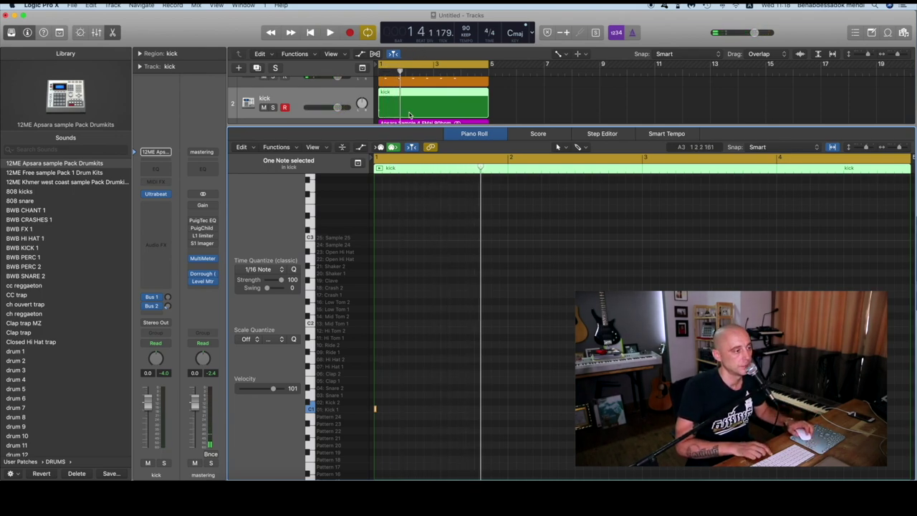
scroll(409, 114, "up", 1)
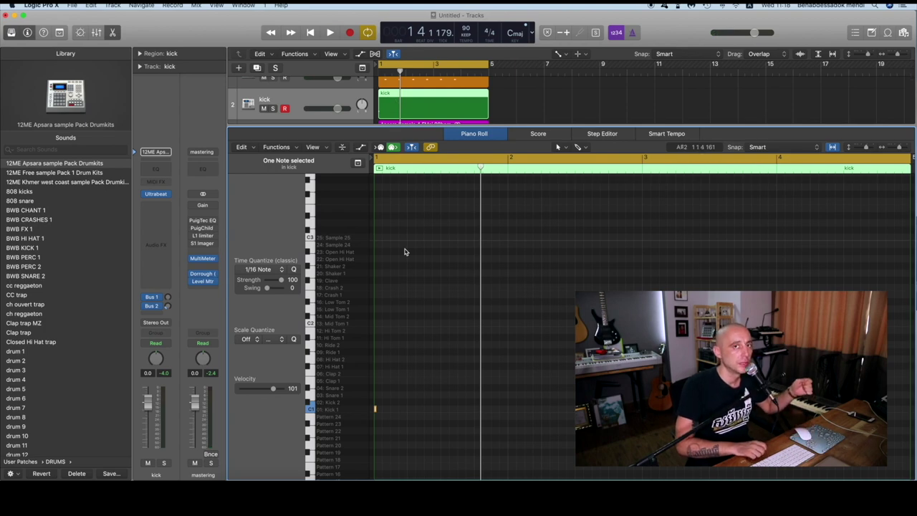
key("space")
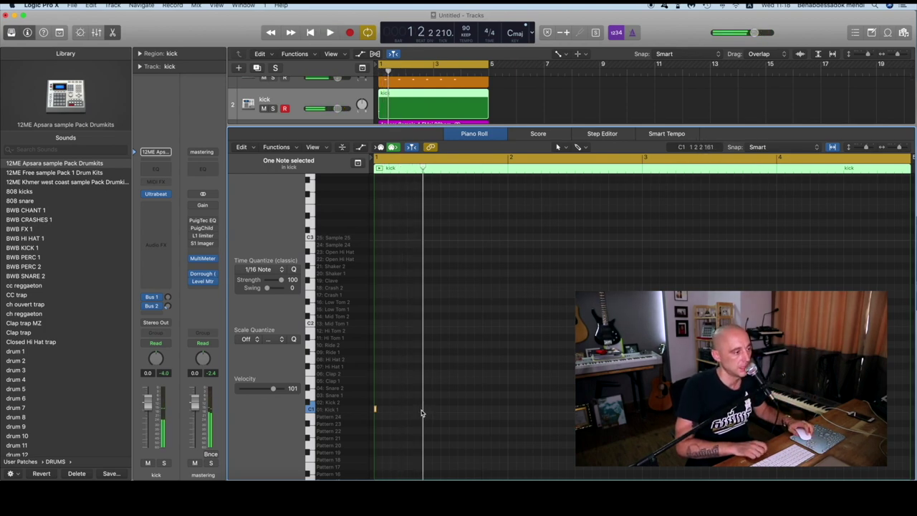
key("space")
key("space")
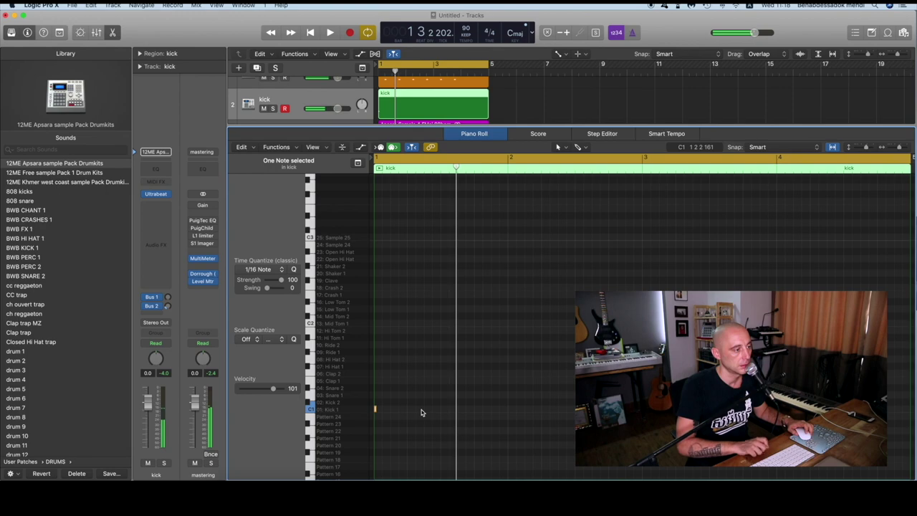
scroll(421, 412, "down", 1)
scroll(422, 405, "right", 1)
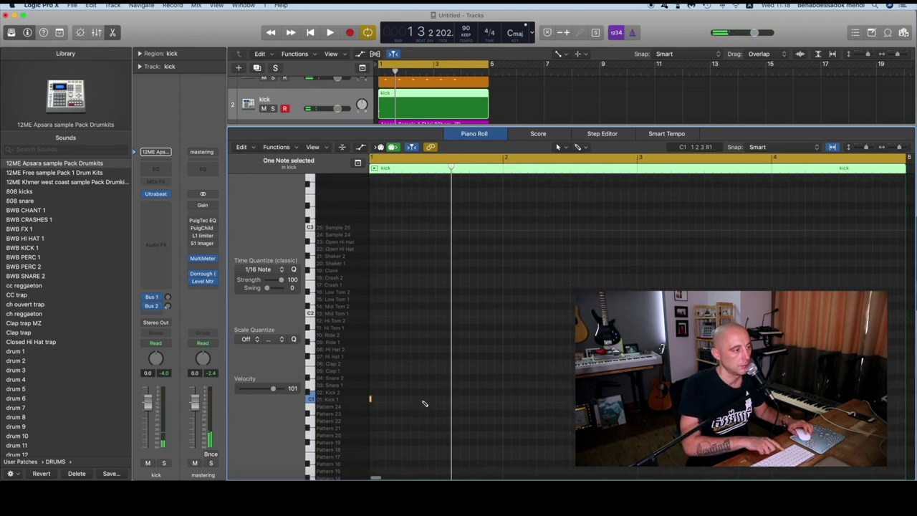
left_click(422, 401)
key("space")
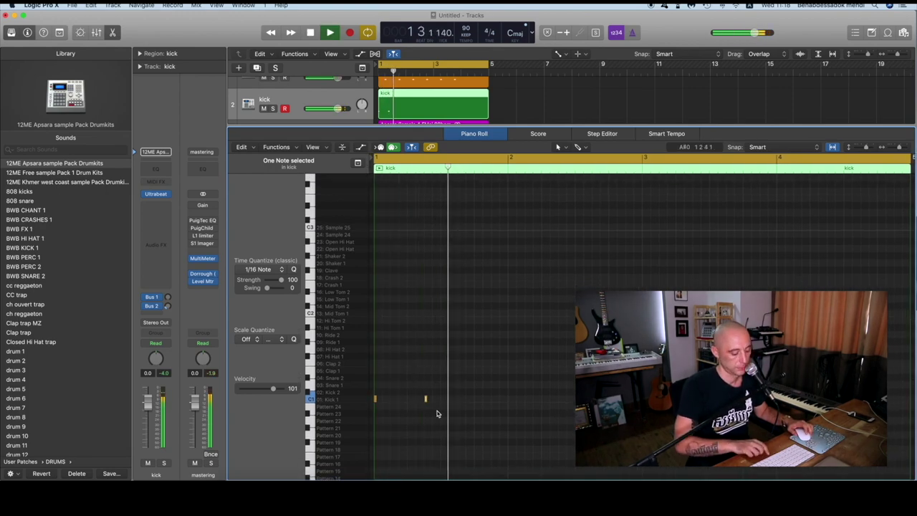
key("space")
left_click(443, 398)
Zoom in, select the three kick notes and play back the kick pattern
scroll(446, 399, "down", 3)
key("super+Right")
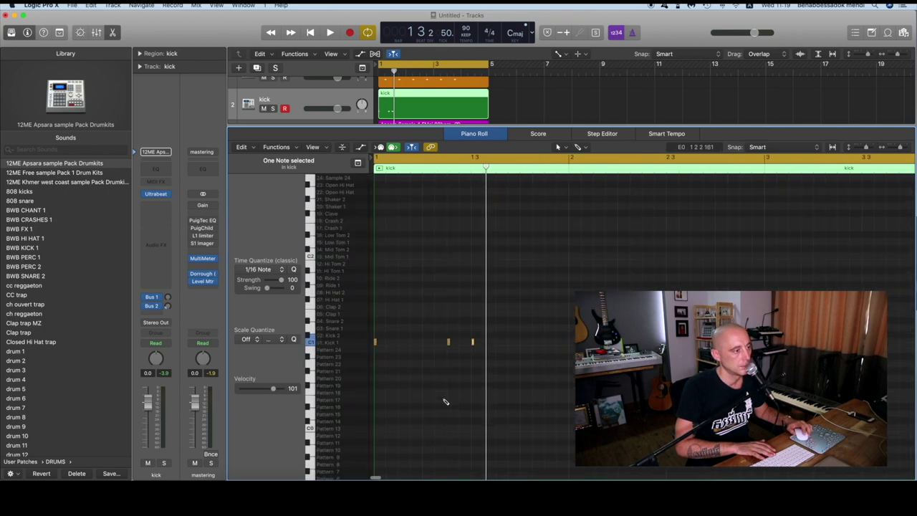
key("space")
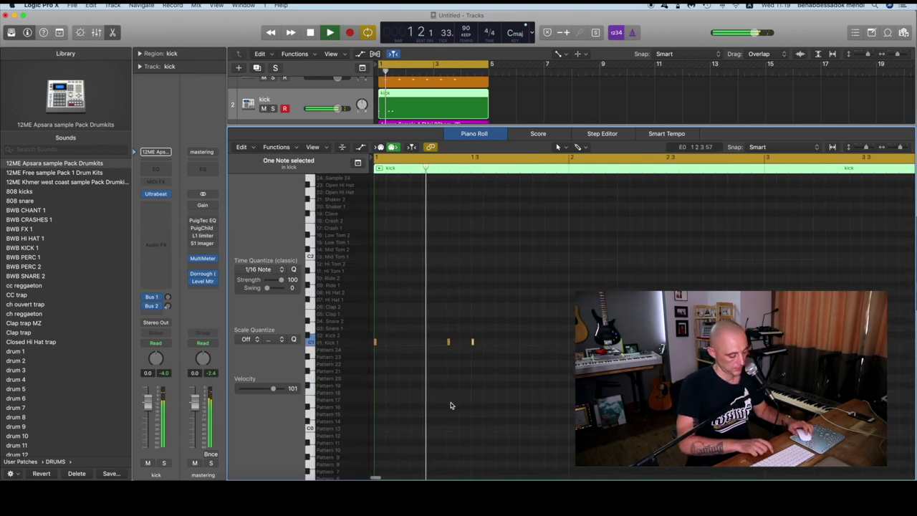
key("space")
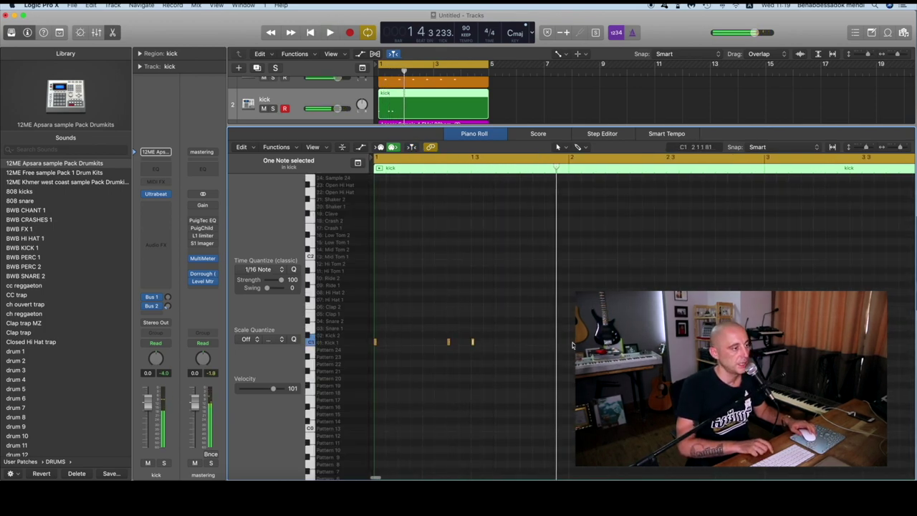
left_click_drag(487, 317, 374, 389)
left_click_drag(524, 298, 426, 398)
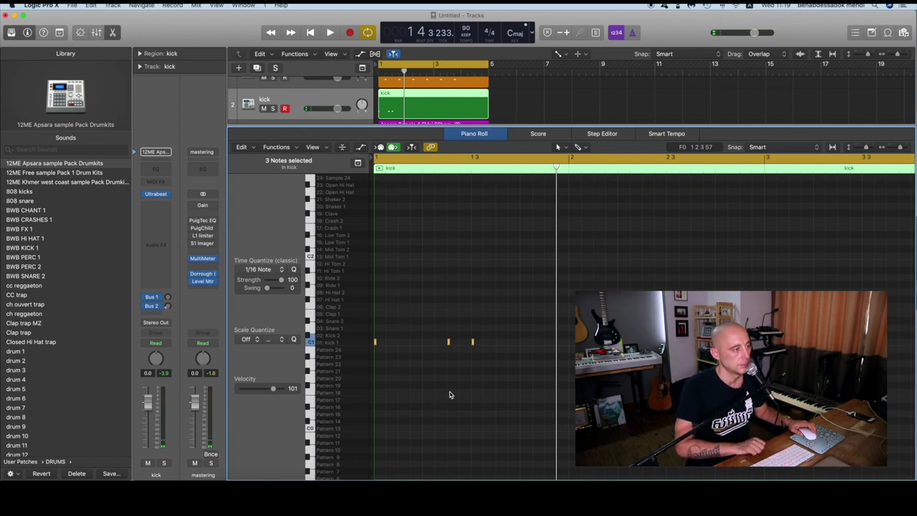
key("space")
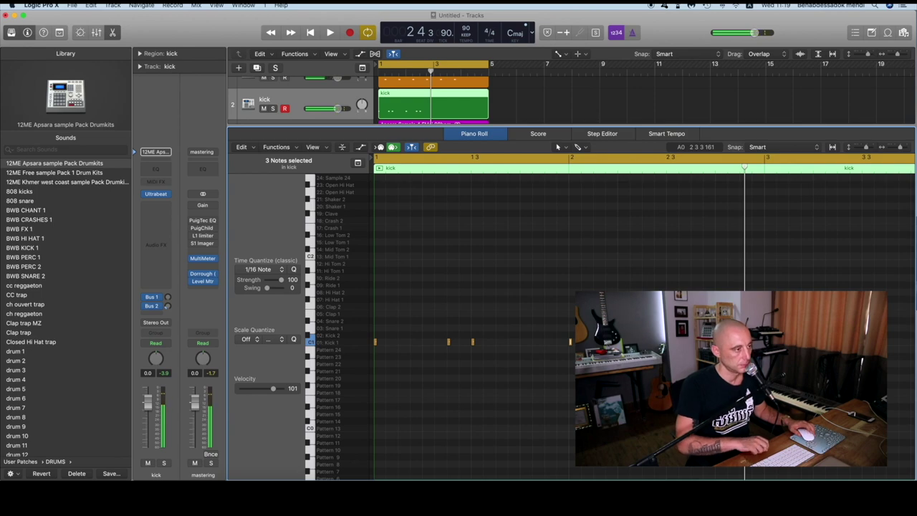
key("space")
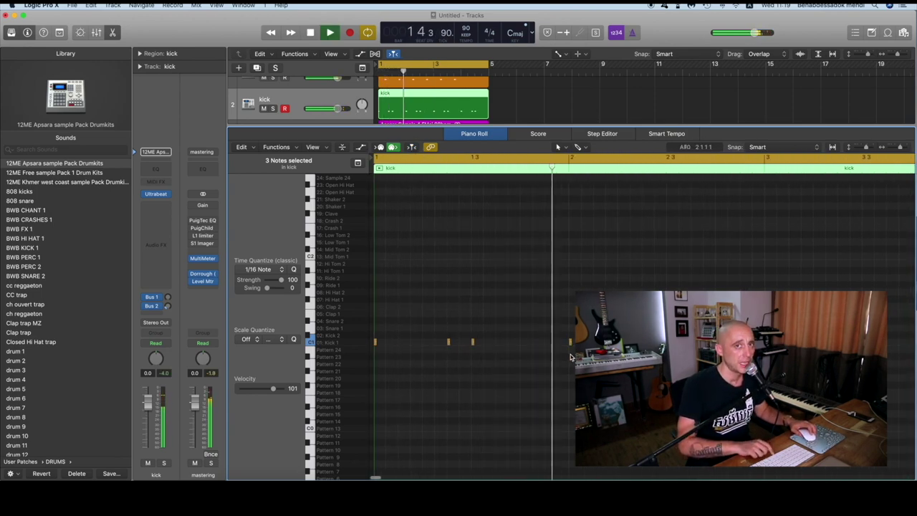
key("space")
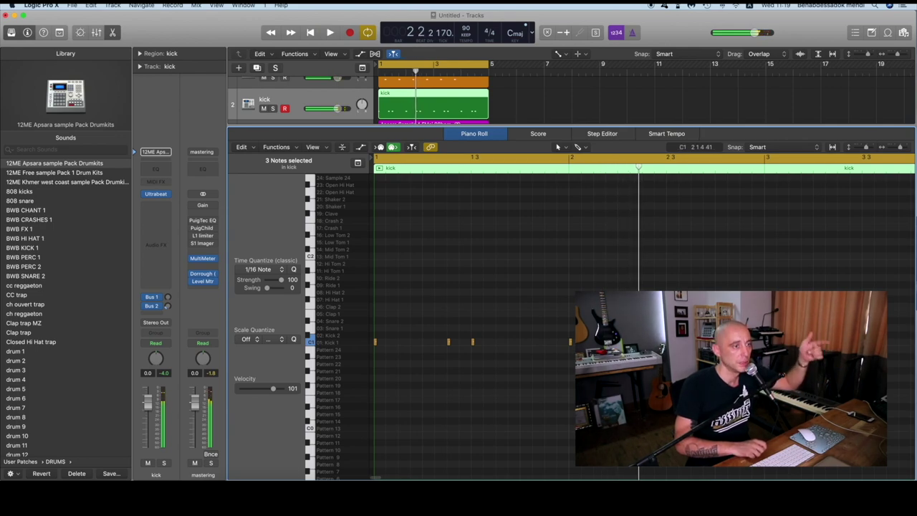
key("space")
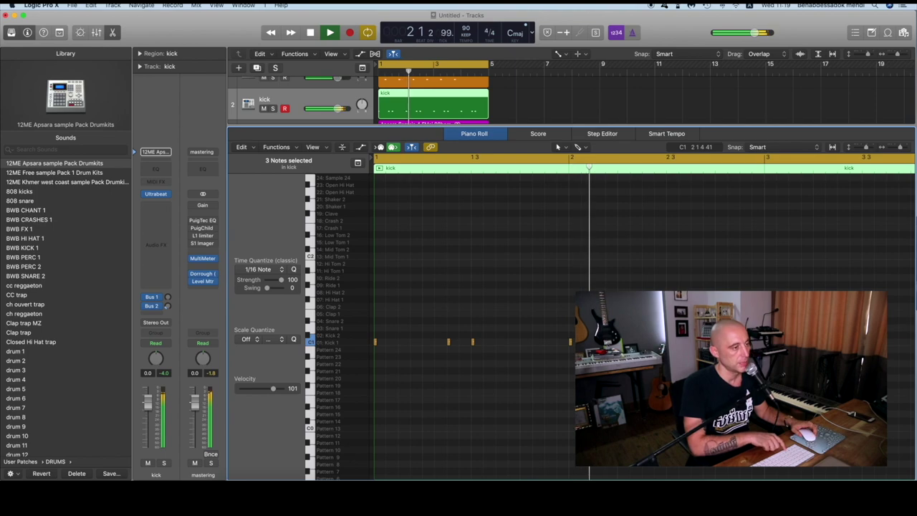
key("space")
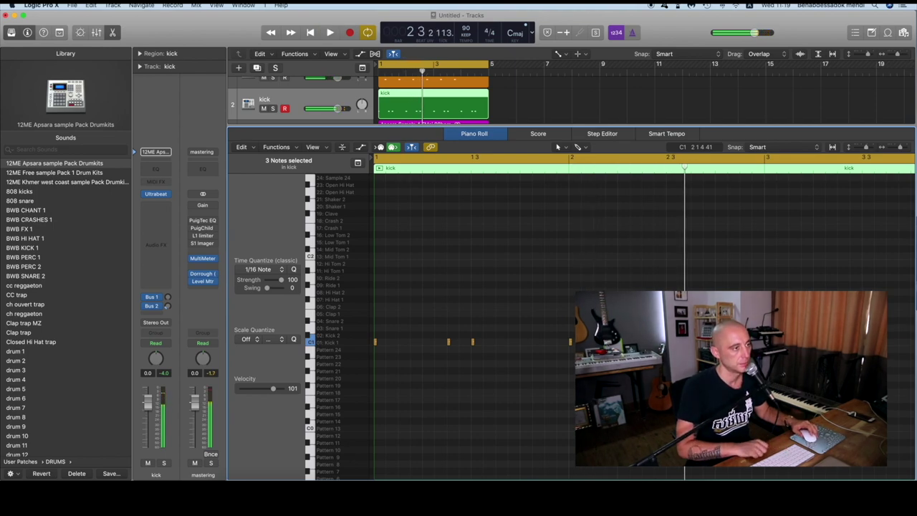
Zoom in around bar 2 to check the kick note just before it, replaying the pattern
key("space")
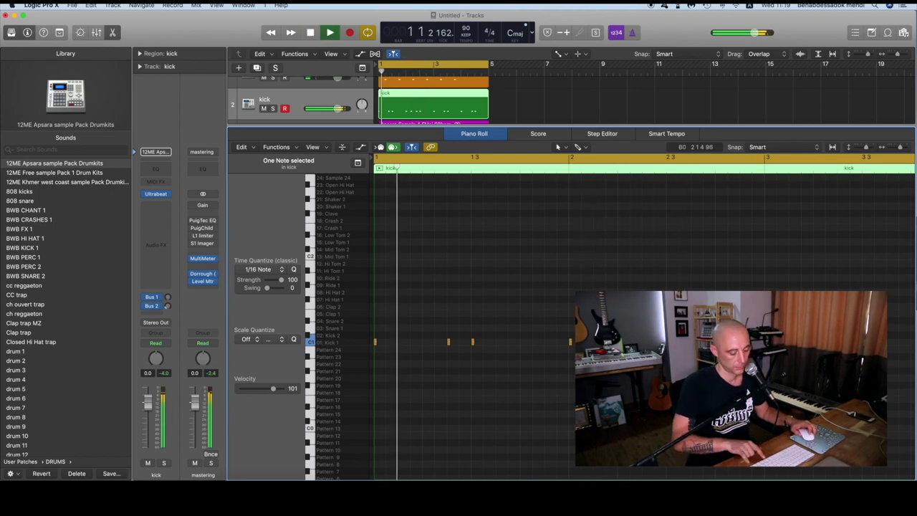
key("space")
key("super+Right")
left_click(500, 343)
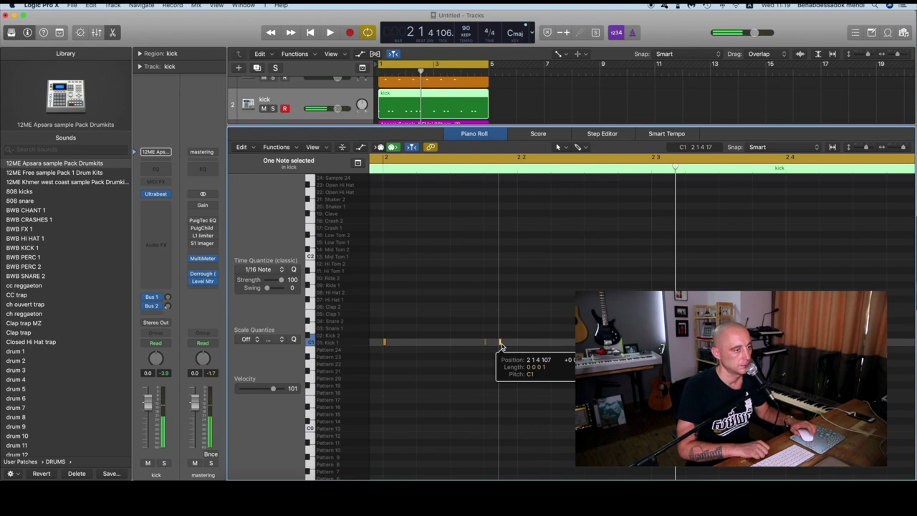
key("space")
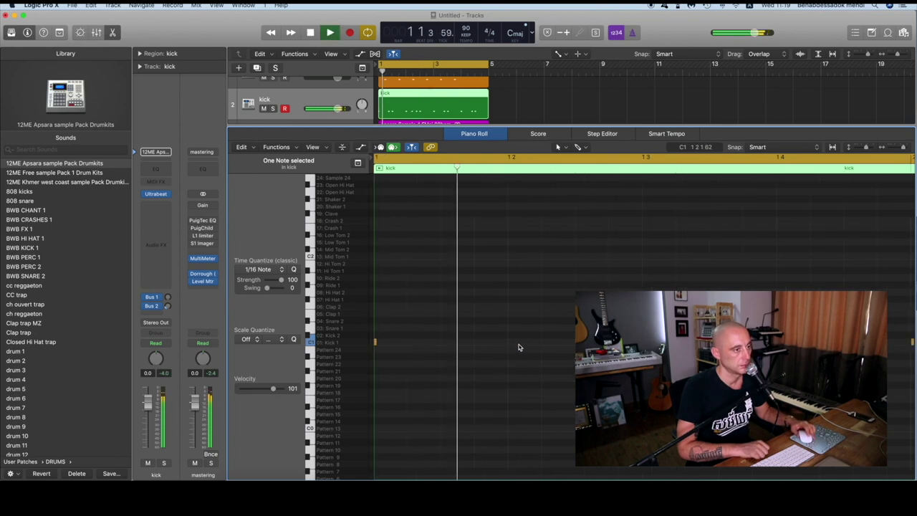
scroll(555, 351, "down", 1)
key("space")
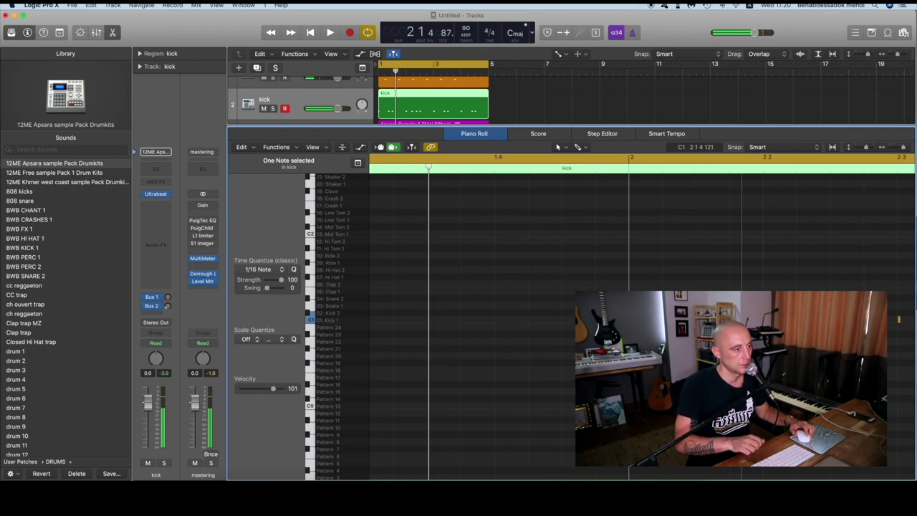
key("space")
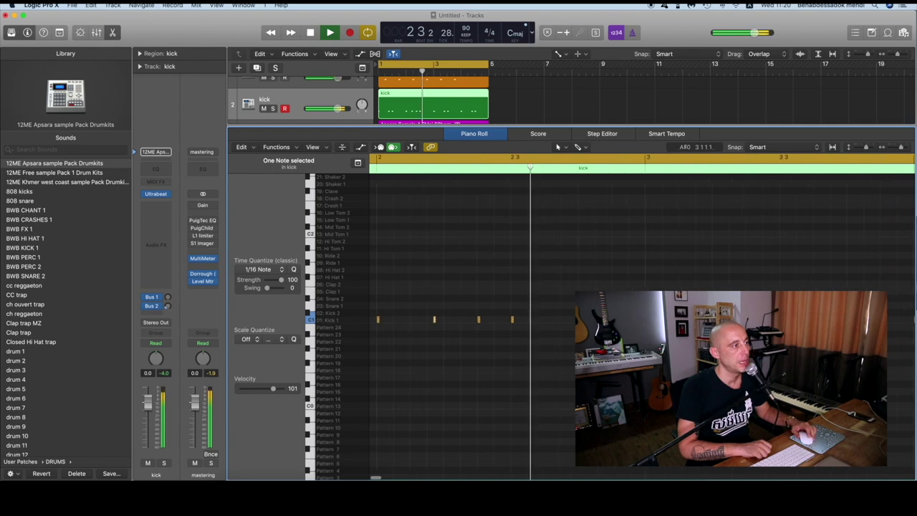
key("space")
Close the note editor, play the beat from bar 1, and park the playhead at bar 3
key("p")
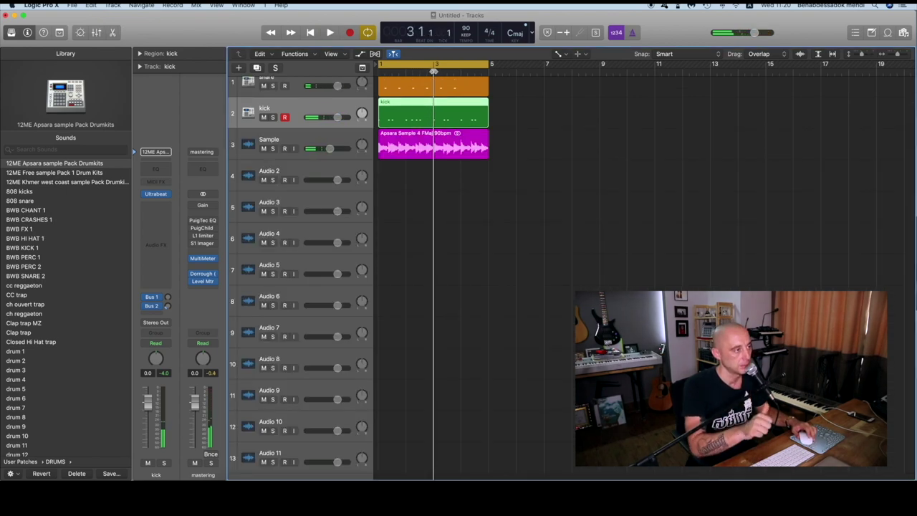
key("Return")
key("space")
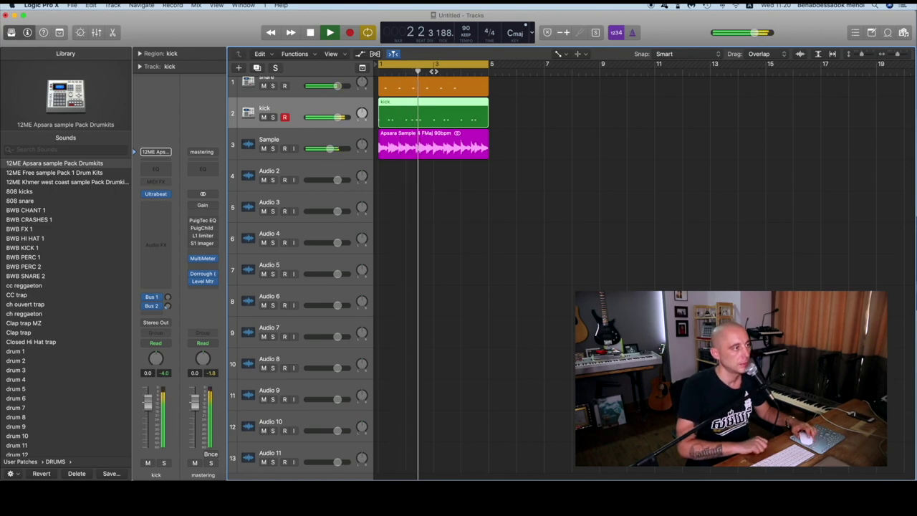
key("space")
scroll(645, 272, "right", 1)
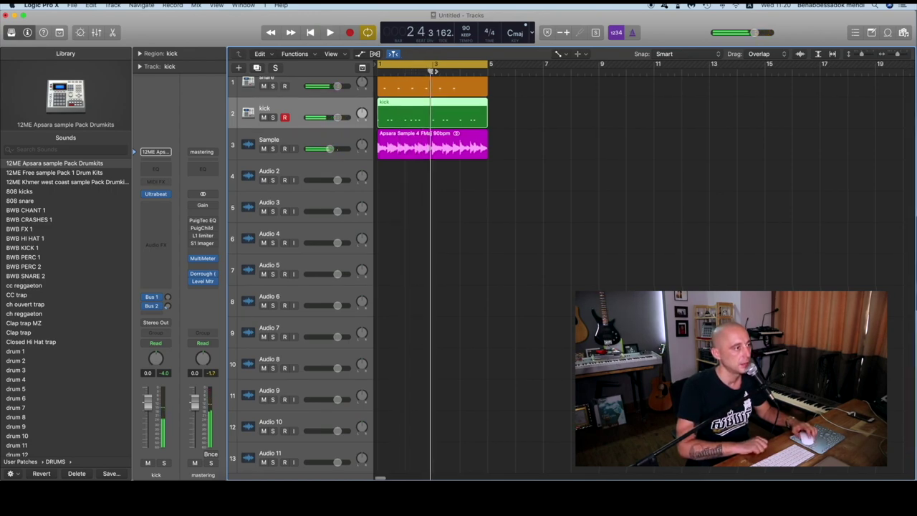
left_click_drag(430, 72, 435, 70)
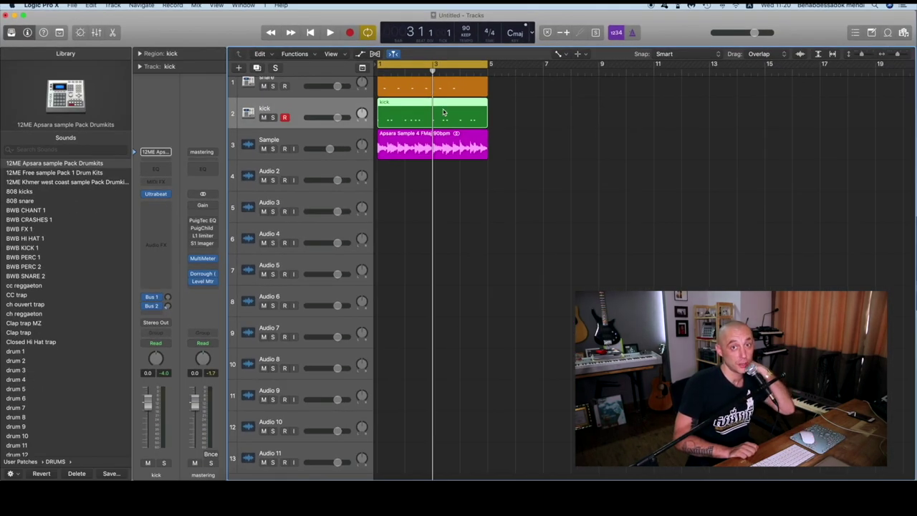
left_click(536, 104)
Split the kick region at bar 3, delete the right half, and repeat the left half through bar 5
left_click(449, 108)
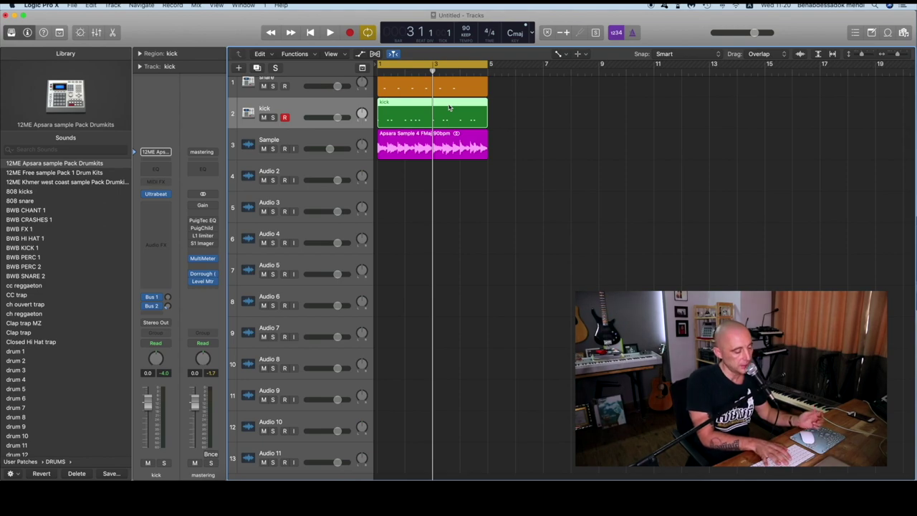
key("super+t")
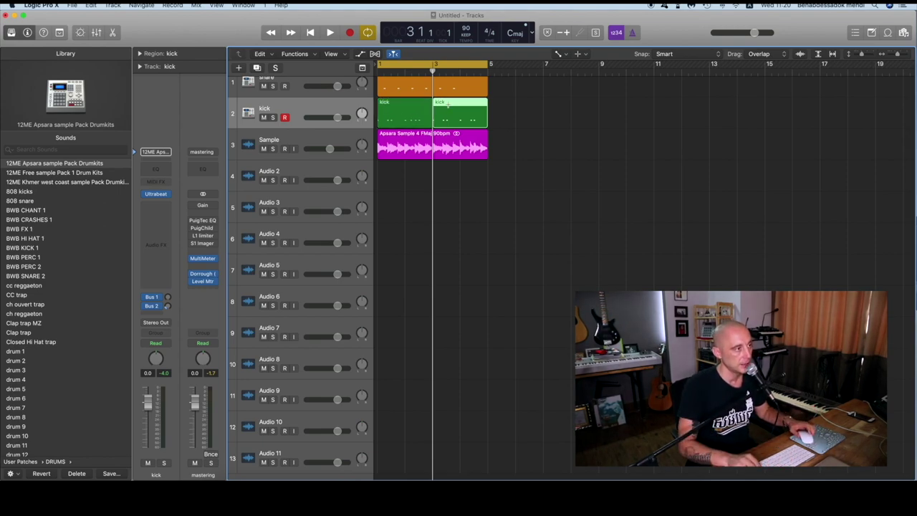
left_click(534, 122)
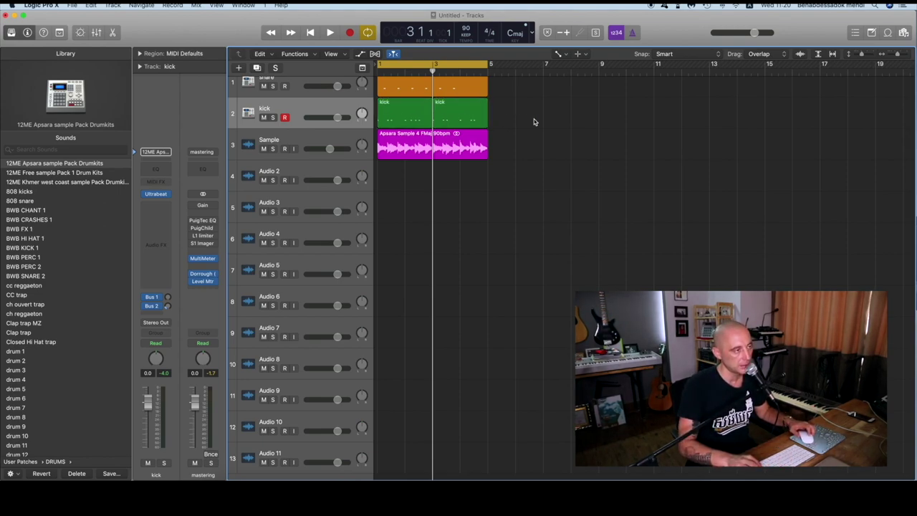
left_click(454, 116)
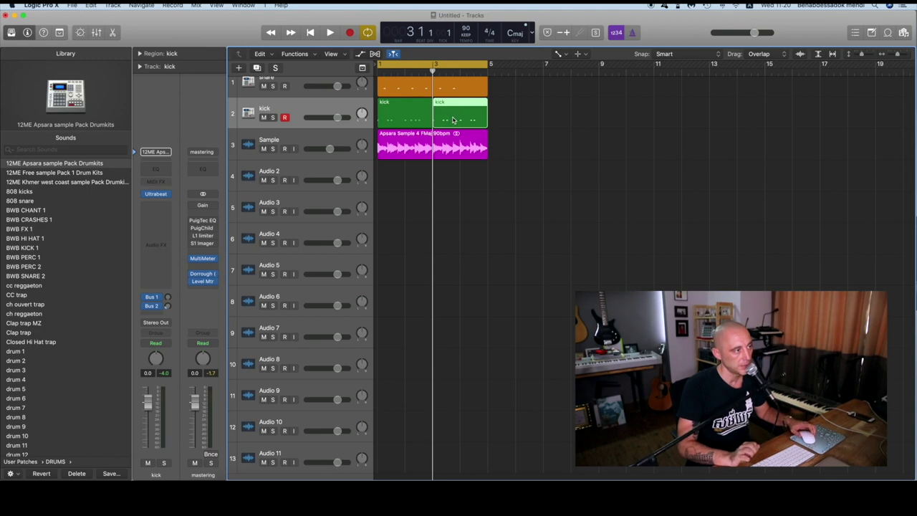
key("Delete")
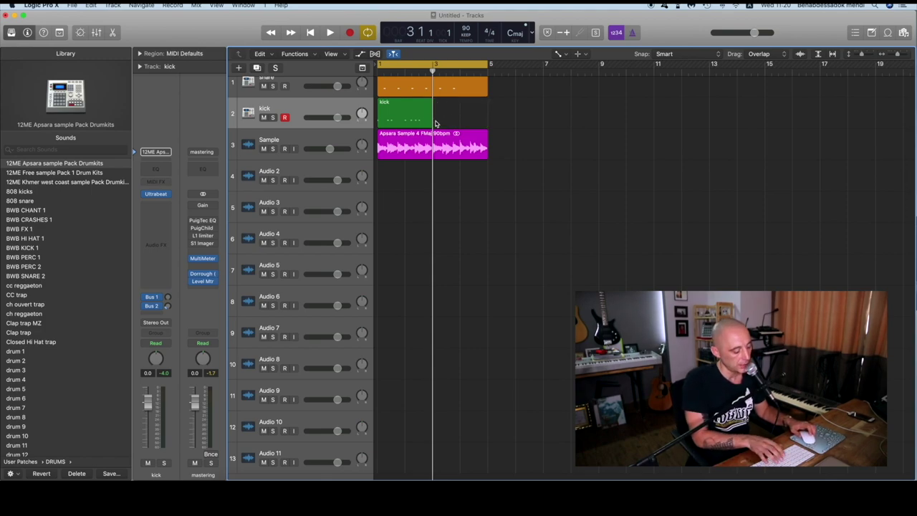
left_click(419, 114)
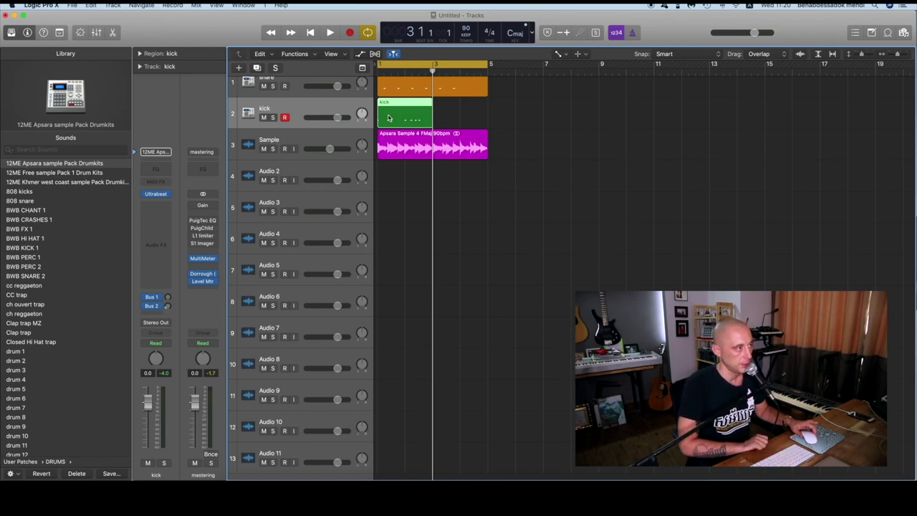
key("super+r")
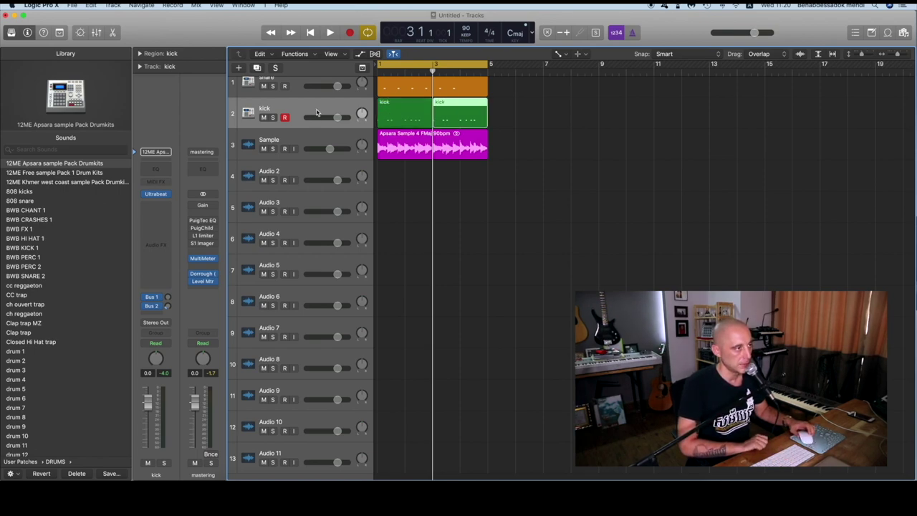
left_click(310, 109)
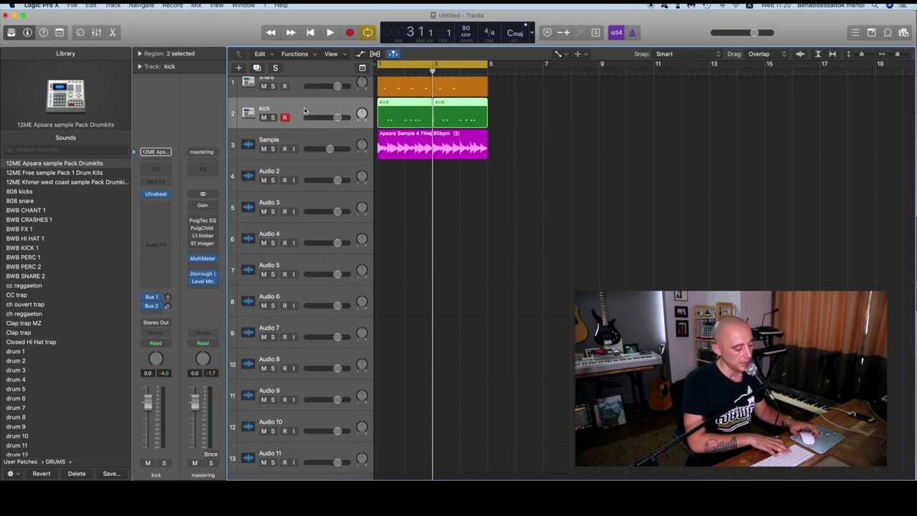
key("Return")
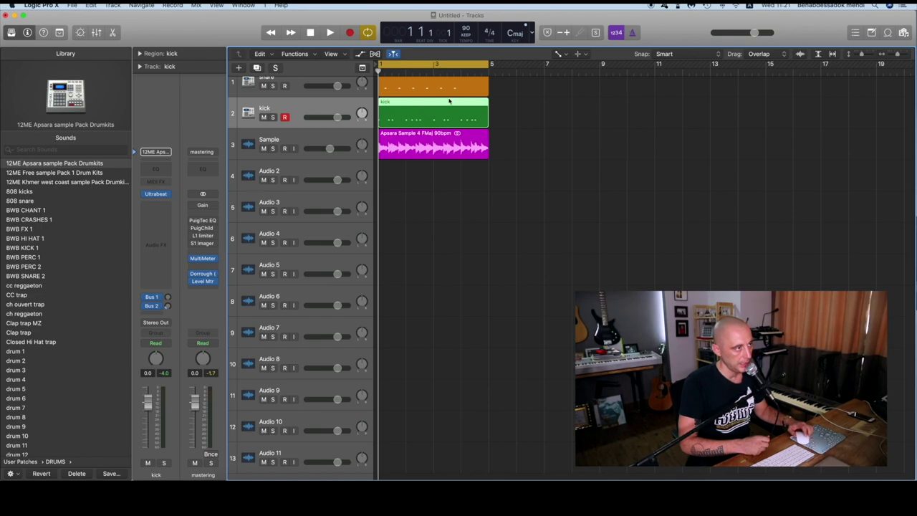
Colour the kick regions orange to match the snare
scroll(438, 118, "up", 1)
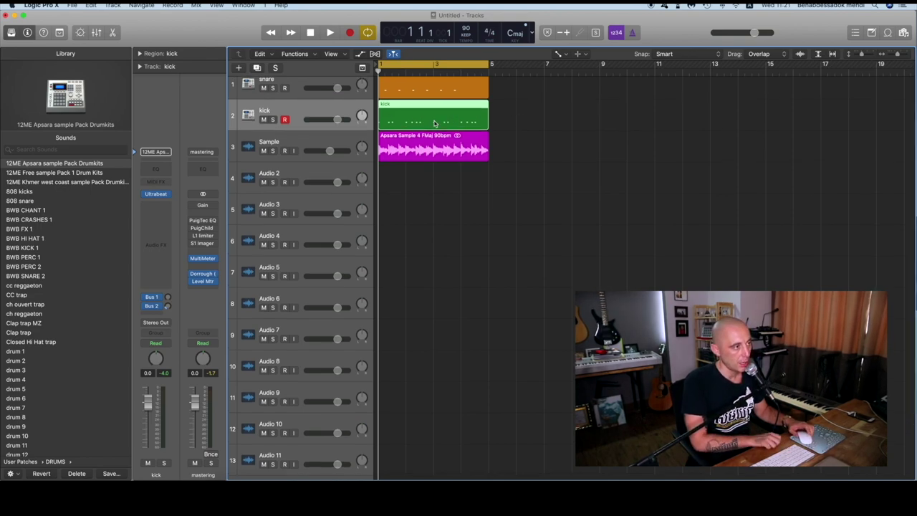
key("alt+c")
left_click(410, 135)
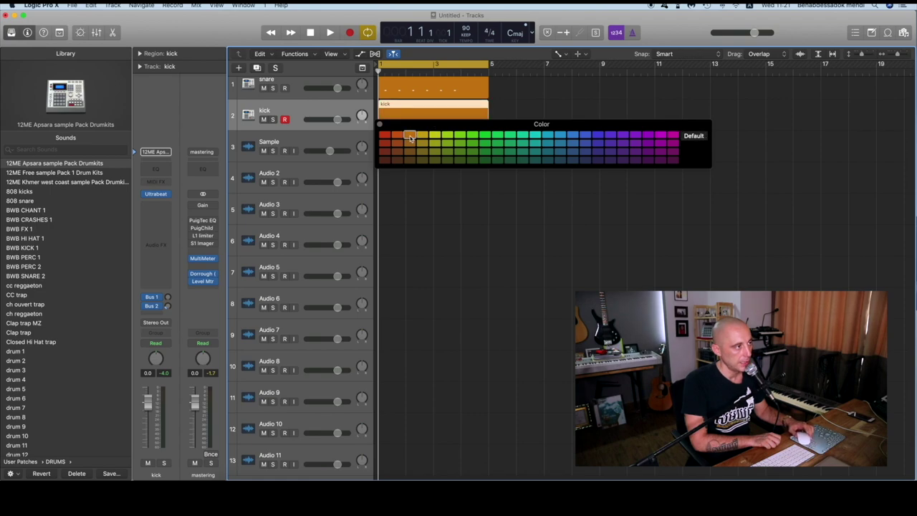
left_click(379, 124)
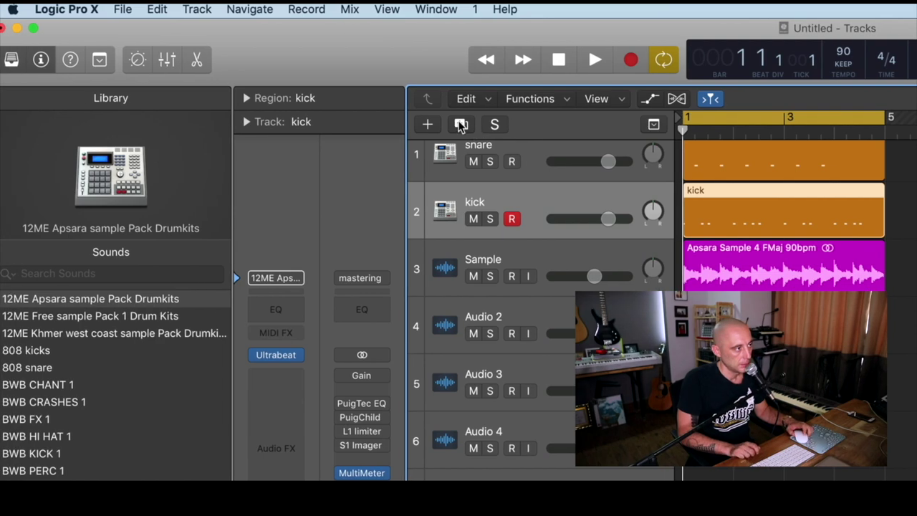
Duplicate the kick track and name the new track 'hi - hat'
left_click(432, 123)
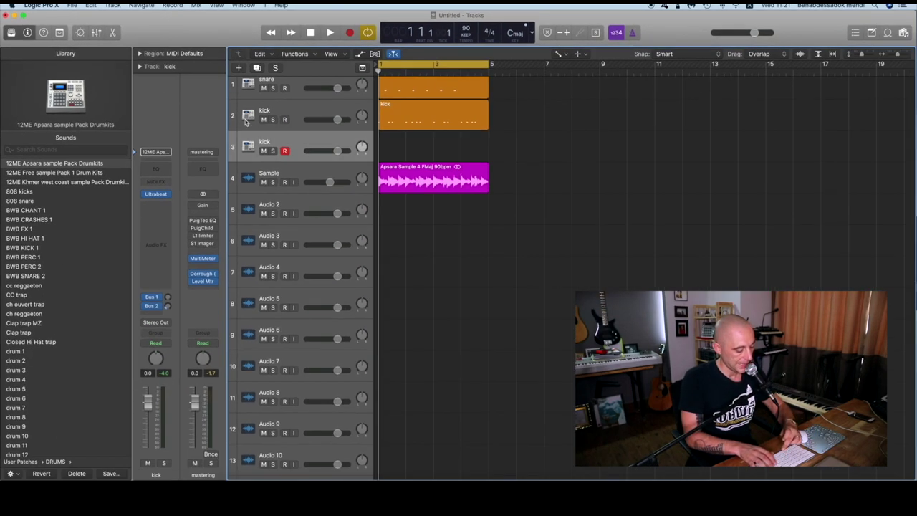
double_click(285, 140)
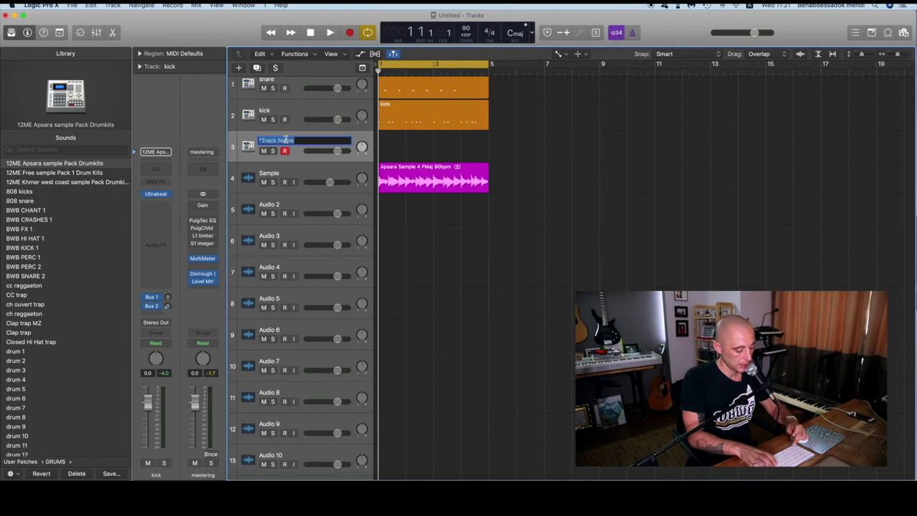
type("h")
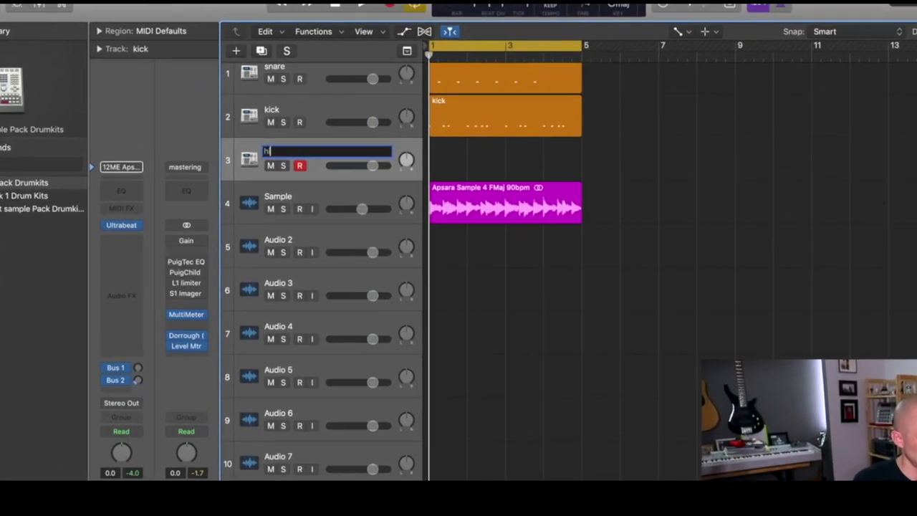
type("i - h")
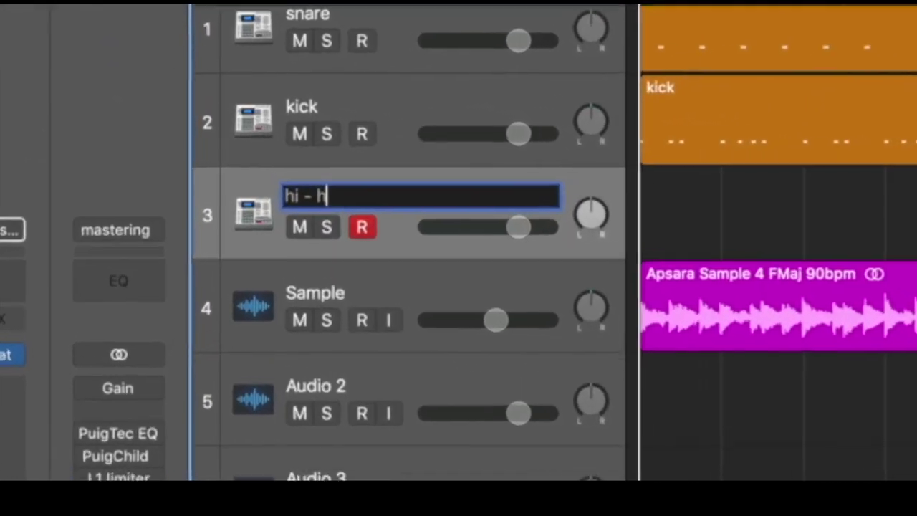
type("at")
key("Return")
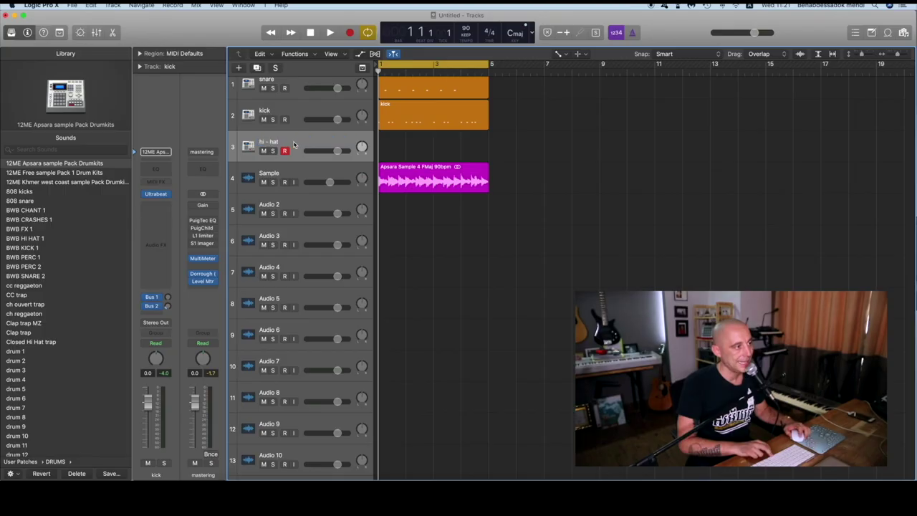
Create an empty MIDI region on the hi - hat track spanning bars 1–5 and open it for note editing
right_click(410, 145)
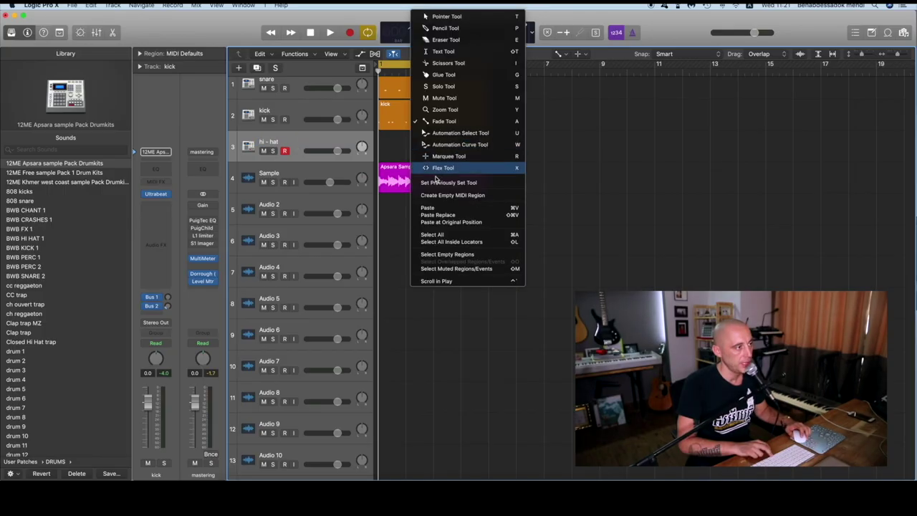
left_click(431, 195)
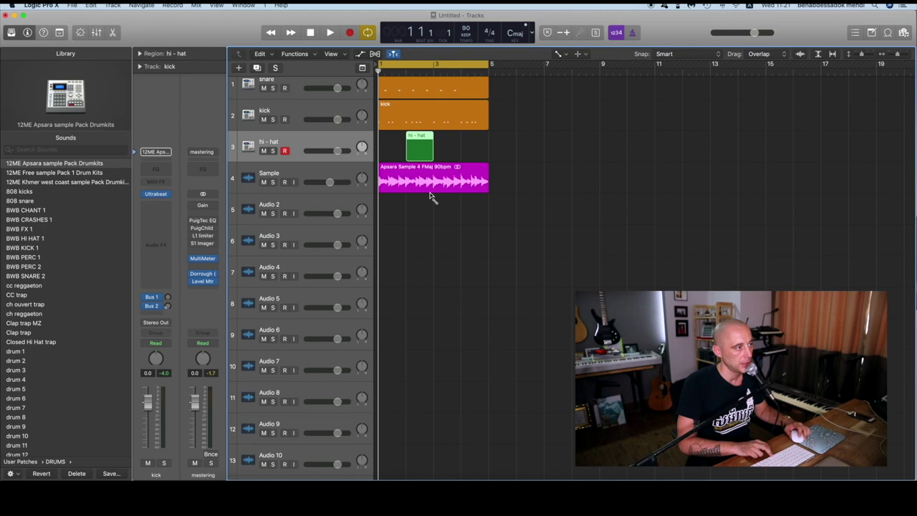
left_click_drag(392, 149, 376, 149)
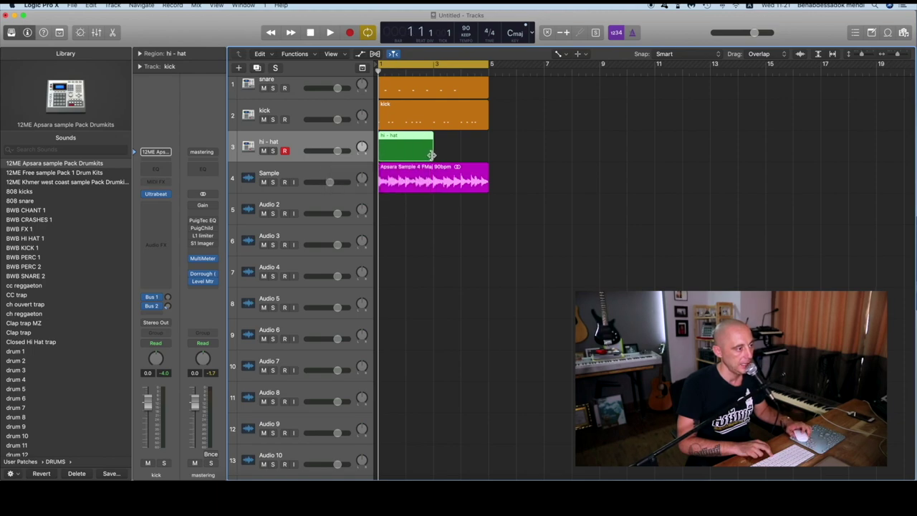
left_click_drag(433, 156, 488, 156)
double_click(406, 153)
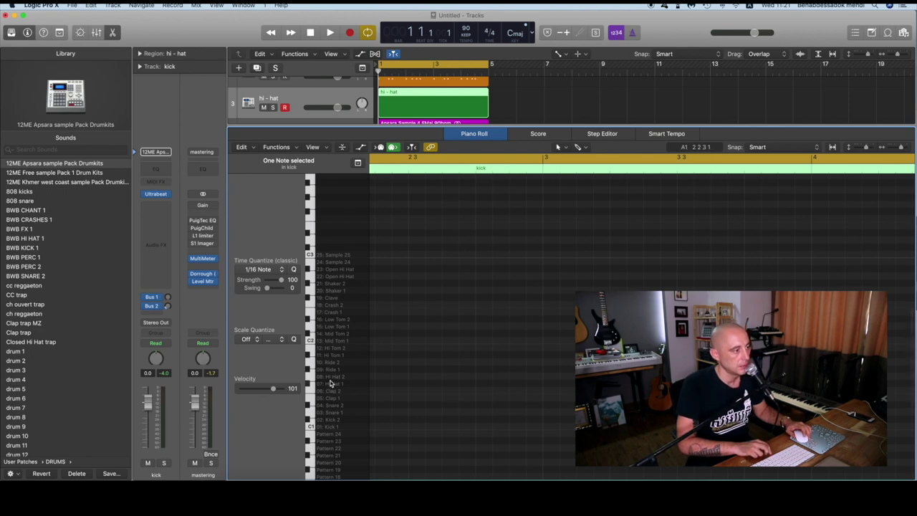
Pencil a run of evenly spaced Hi Hat 1 notes into the hi-hat region's first bar
left_click(330, 385)
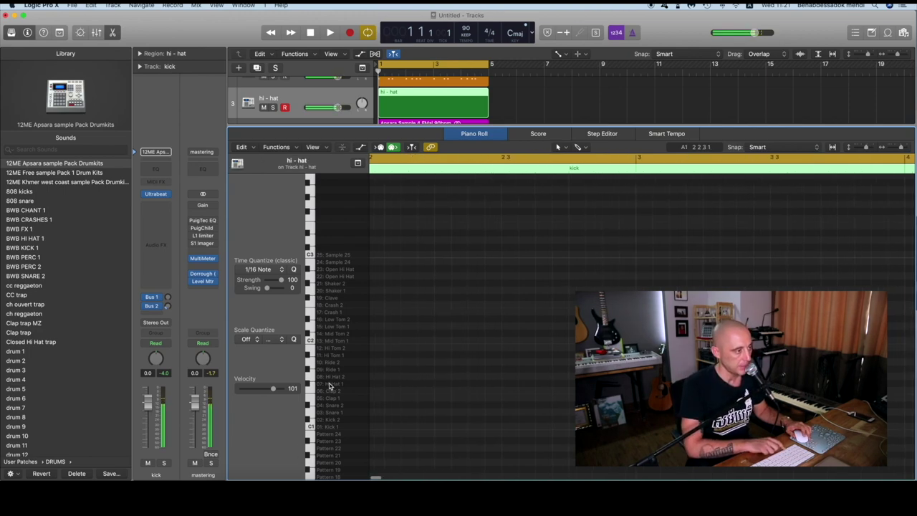
left_click(375, 385)
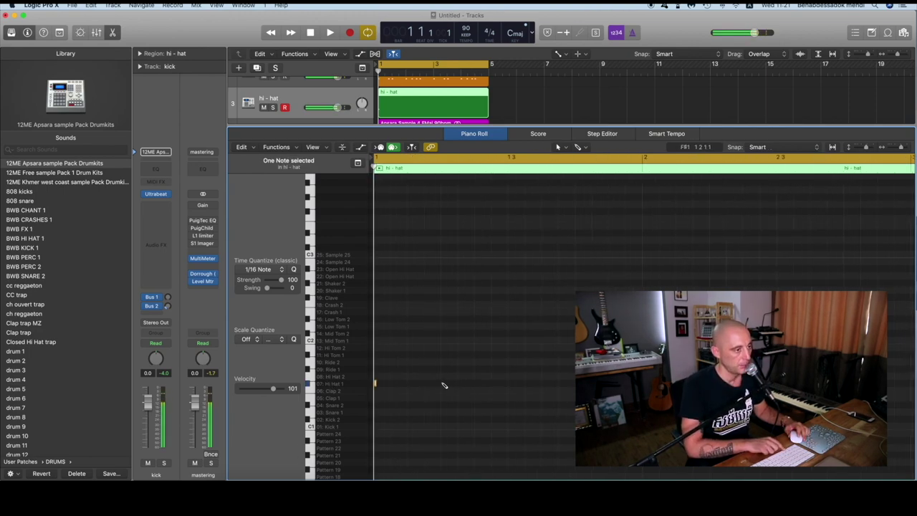
left_click(510, 384)
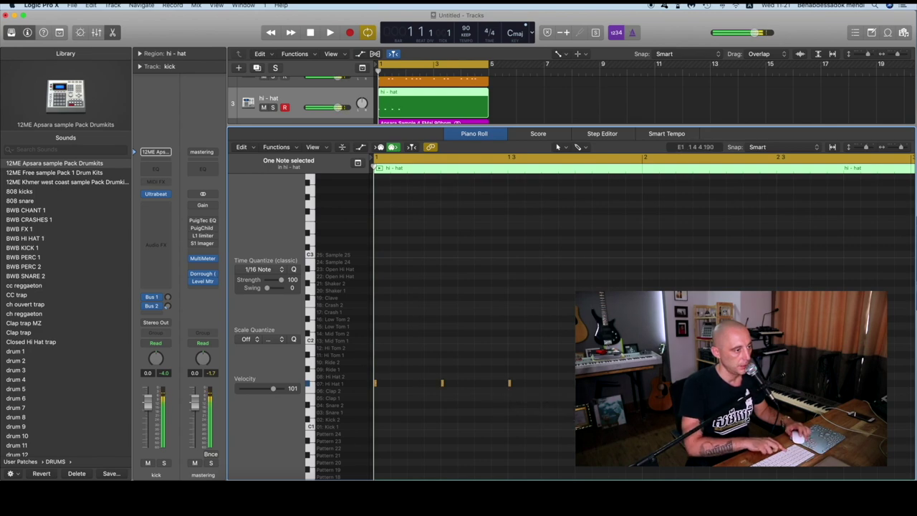
key("space")
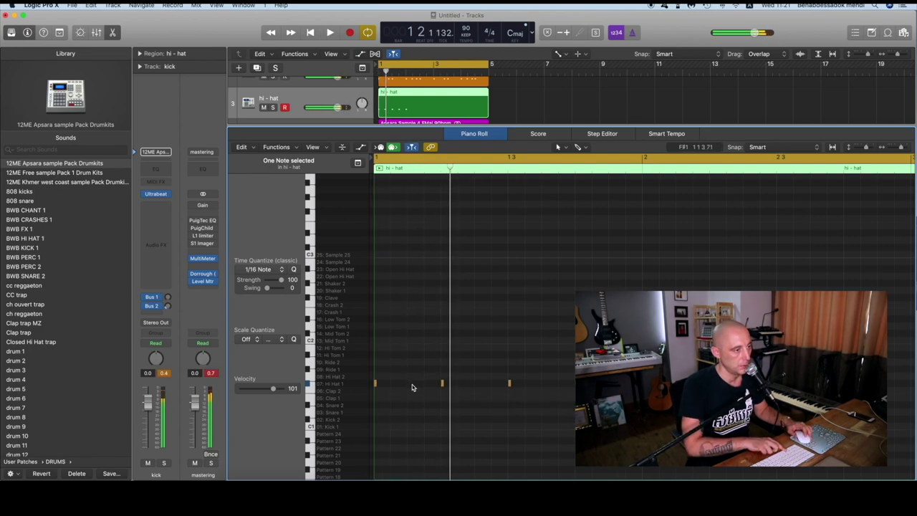
left_click(410, 384)
left_click(475, 384)
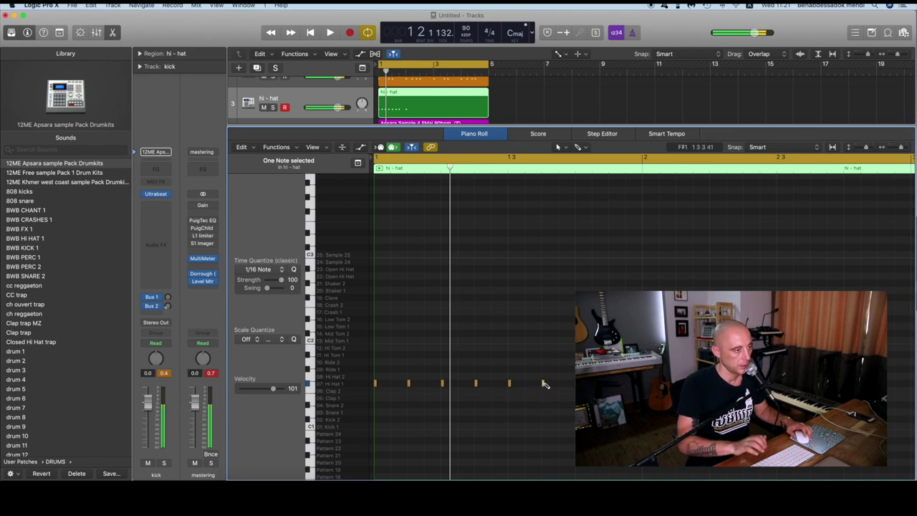
left_click(543, 384)
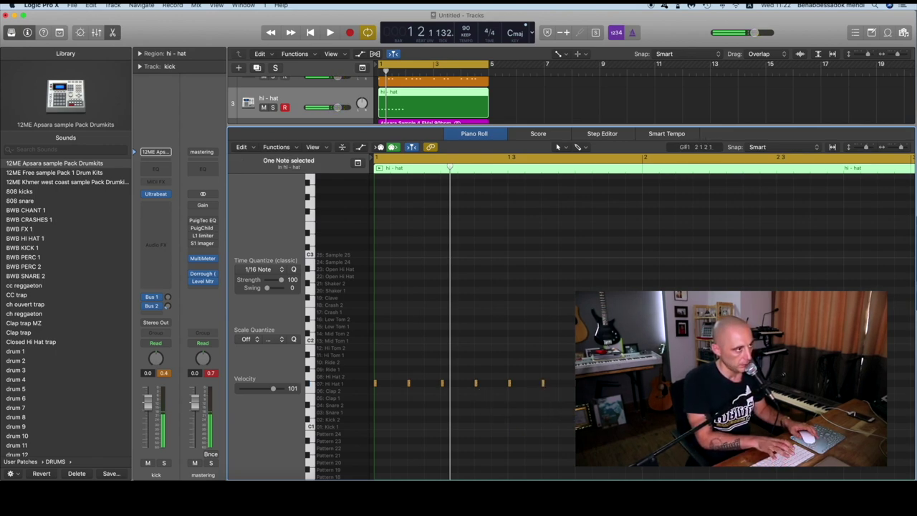
Select all the hi-hat notes, repeat them across the region, and play the beat back
key("super+a")
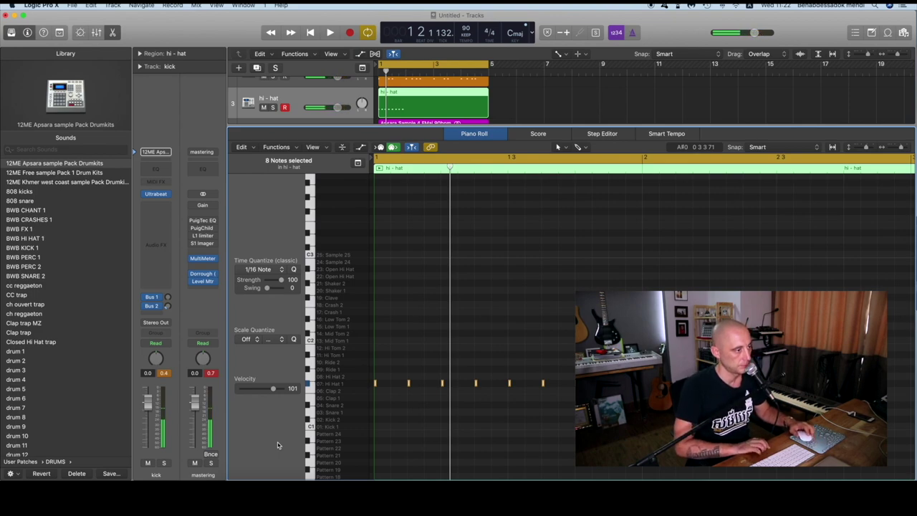
key("super+r")
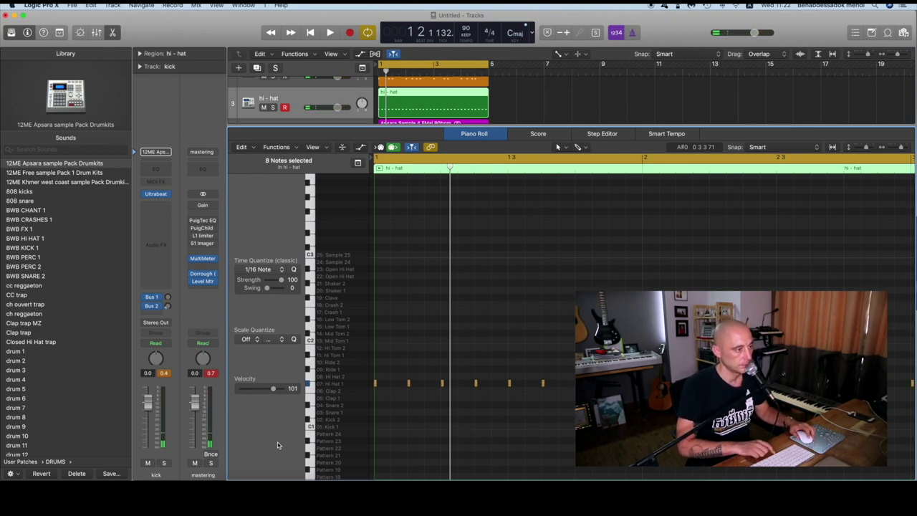
key("space")
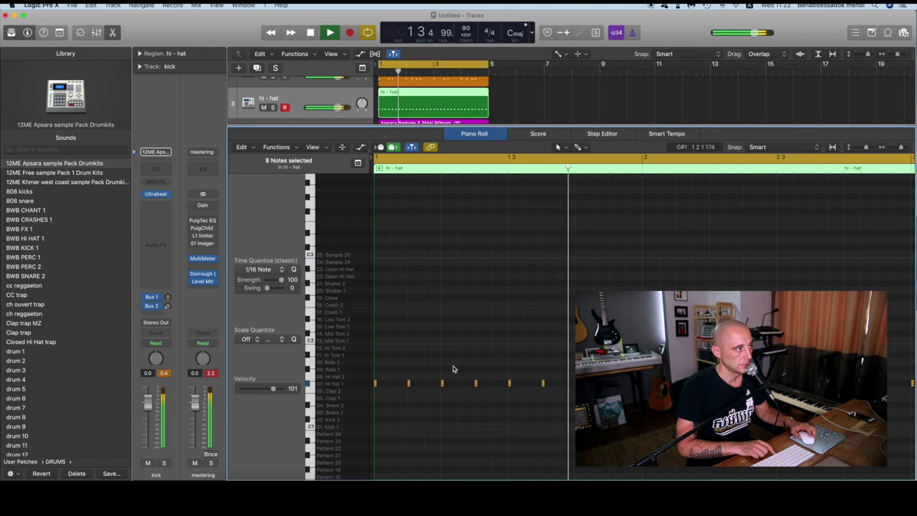
scroll(453, 368, "down", 3)
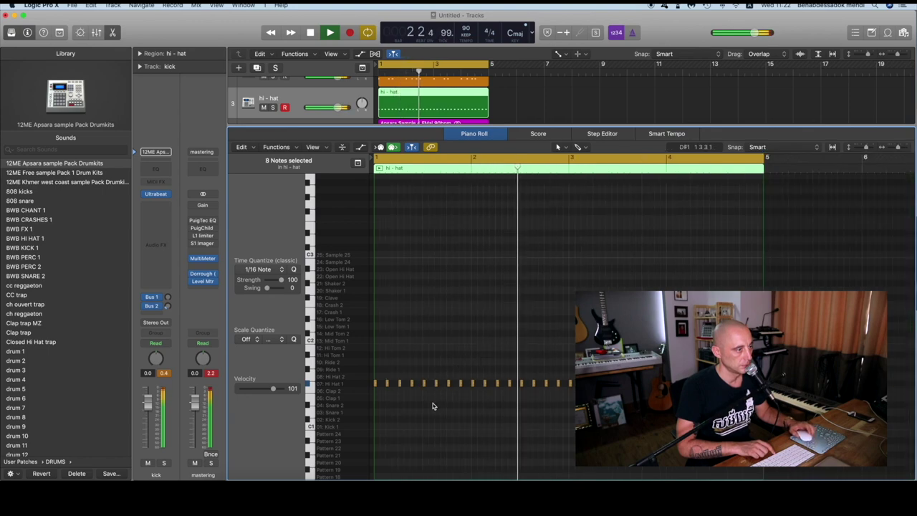
scroll(311, 105, "up", 2)
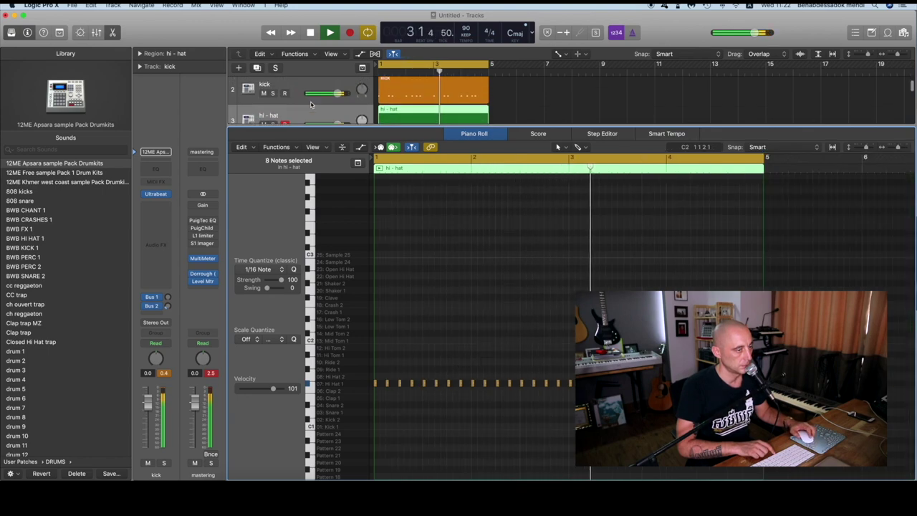
scroll(311, 105, "up", 2)
key("space")
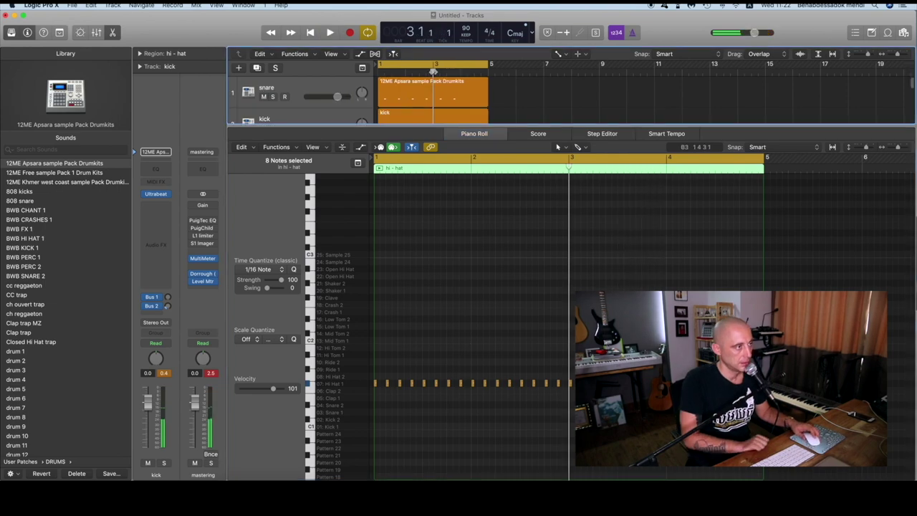
Repeat the snare region and join both halves into one region spanning bars 1–5, then audition it
left_click(419, 94)
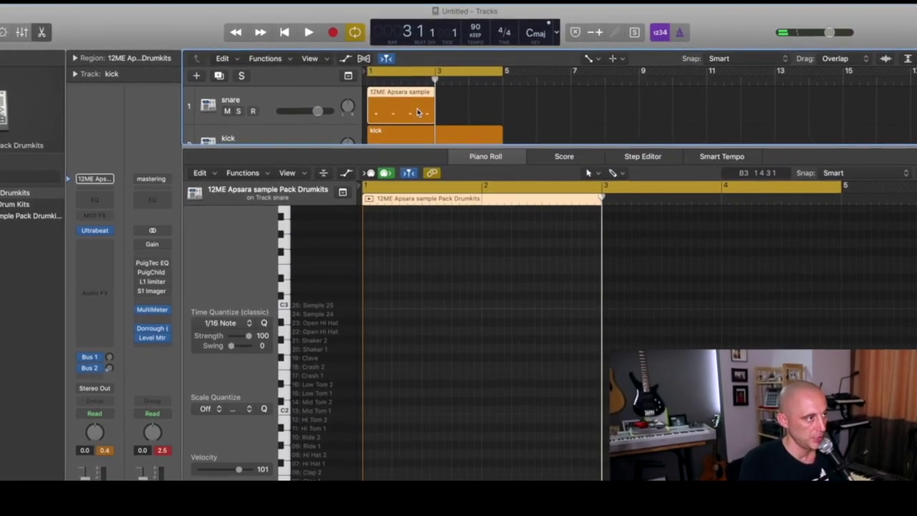
key("super+r")
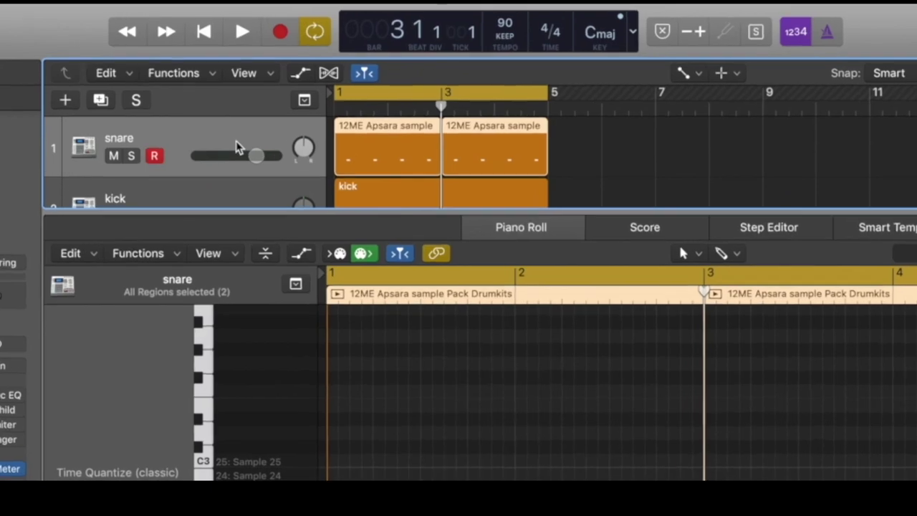
key("super+j")
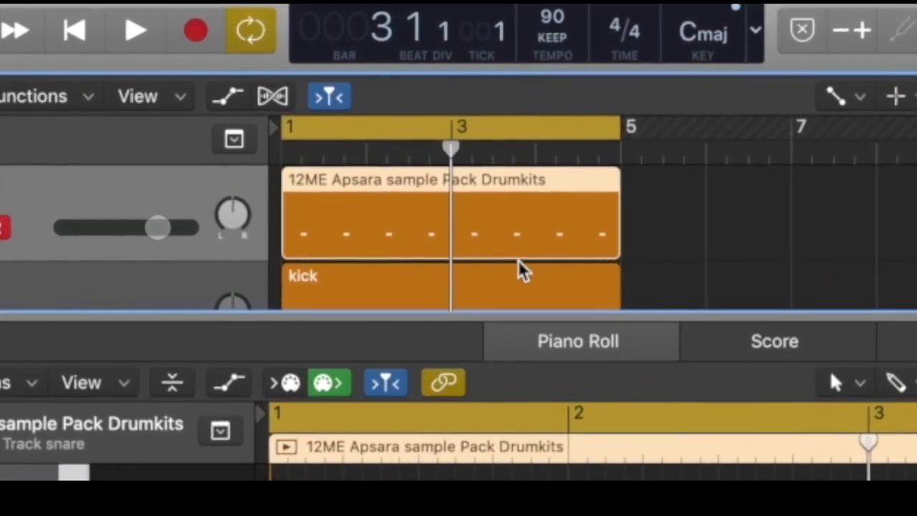
key("space")
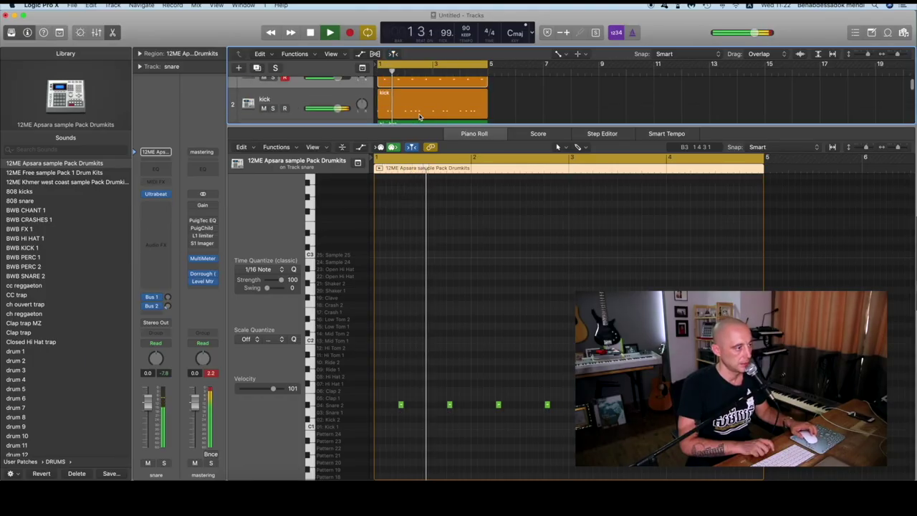
key("space")
Open the hi-hat region in the Piano Roll and select a single note
scroll(315, 106, "down", 2)
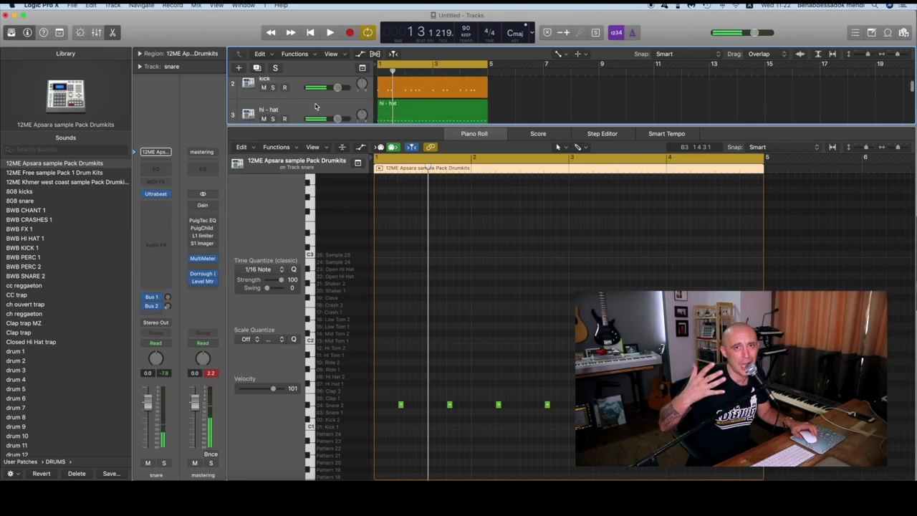
scroll(315, 106, "down", 1)
left_click(406, 111)
left_click(399, 383)
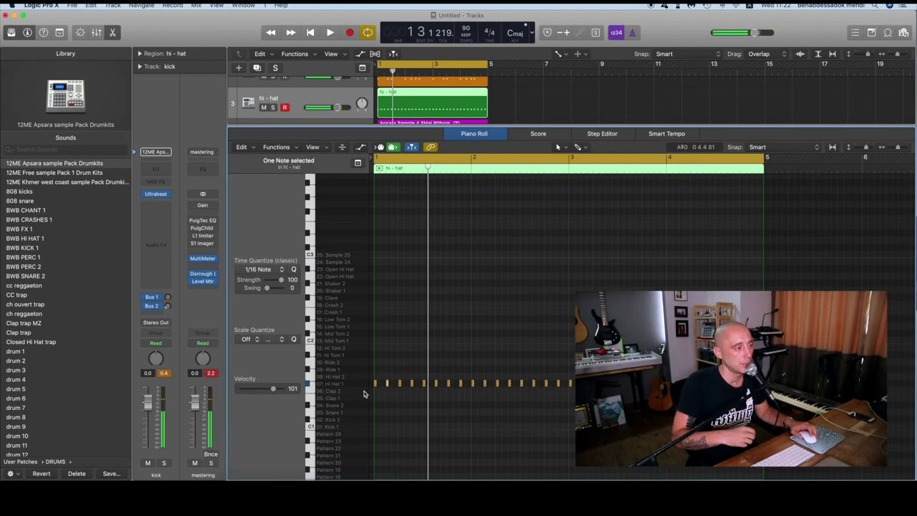
Lower the second hi-hat note's velocity to 73 and the fourth note's to 57
key("Return")
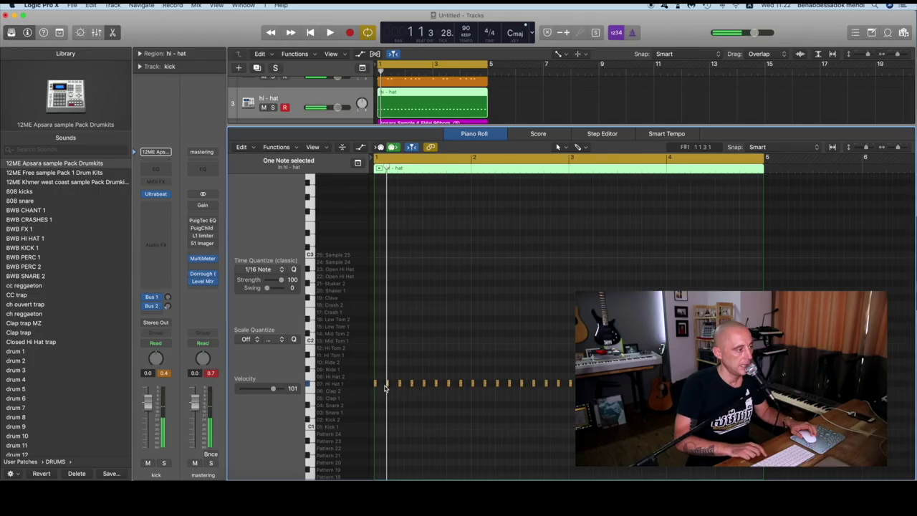
key("super+Right")
key("super+Down")
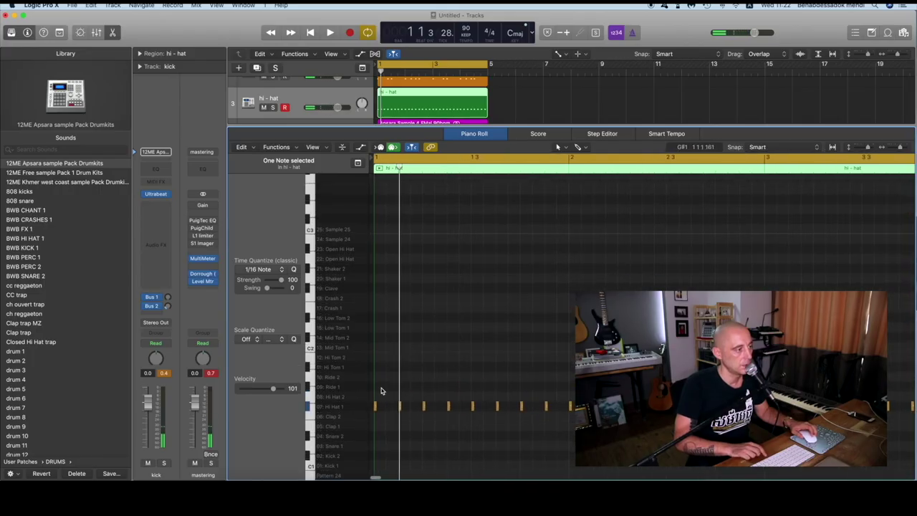
left_click_drag(380, 389, 412, 424)
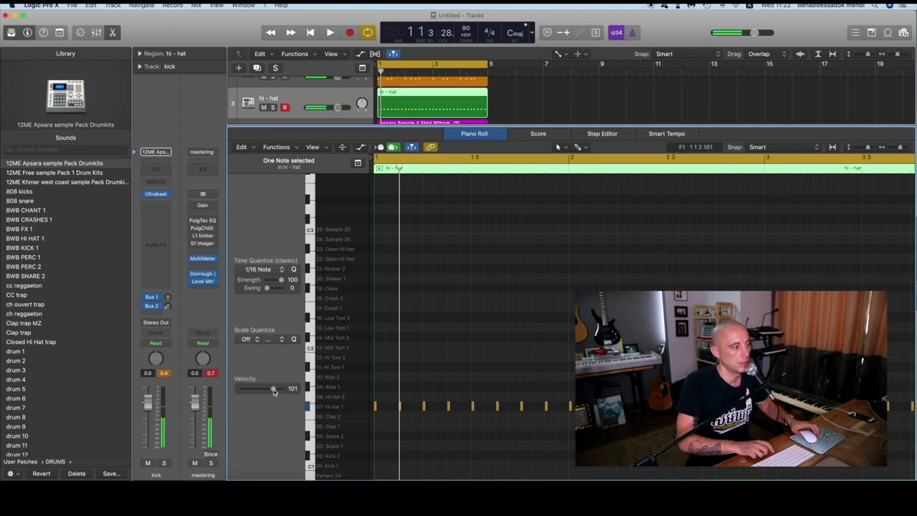
left_click_drag(272, 391, 266, 389)
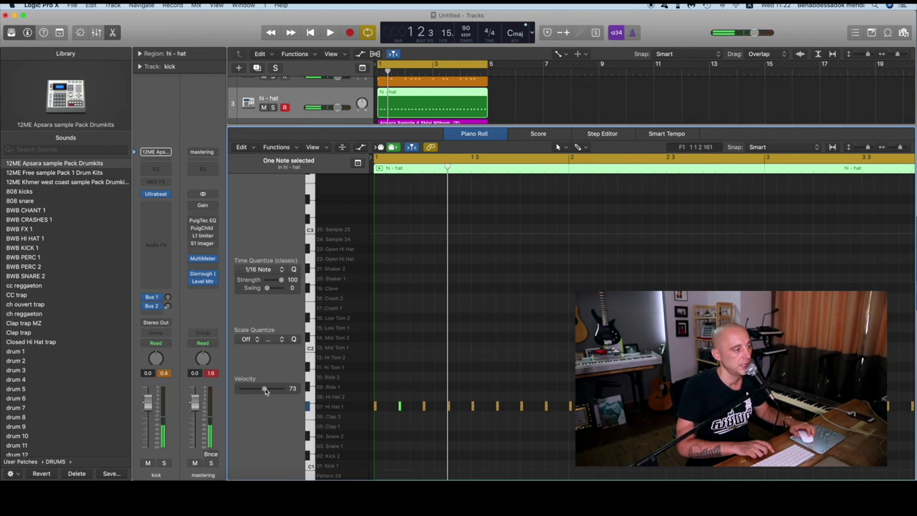
scroll(301, 412, "up", 1)
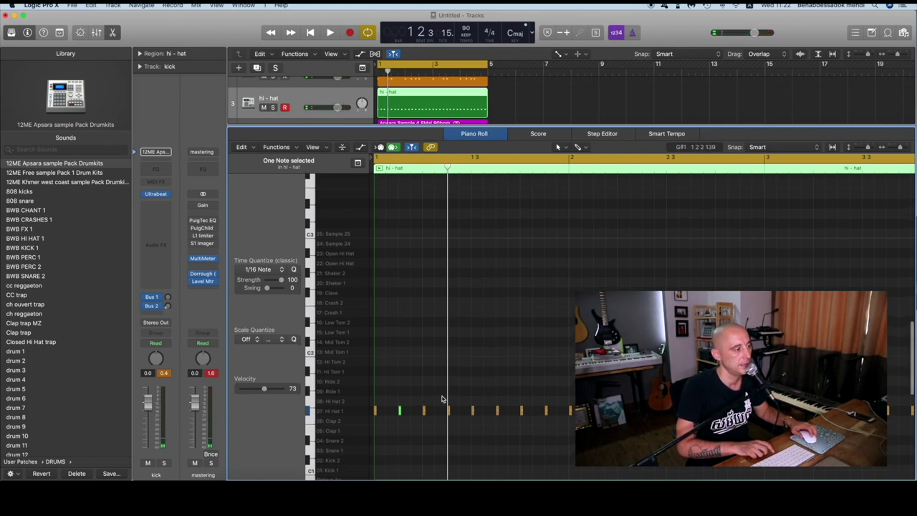
left_click(434, 431)
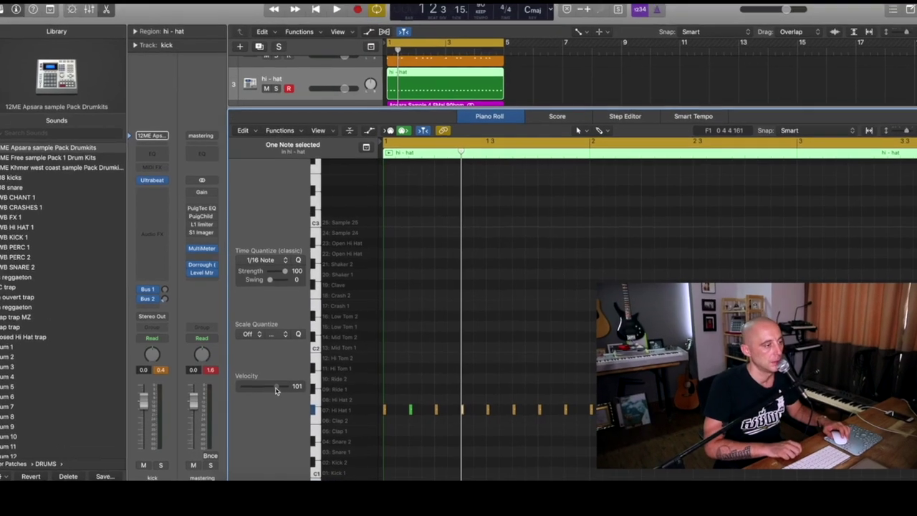
left_click_drag(276, 389, 262, 389)
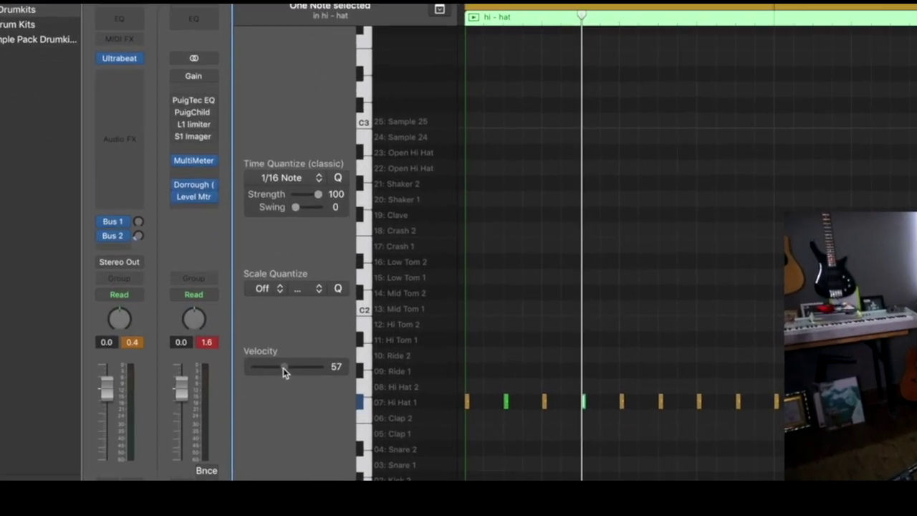
key("space")
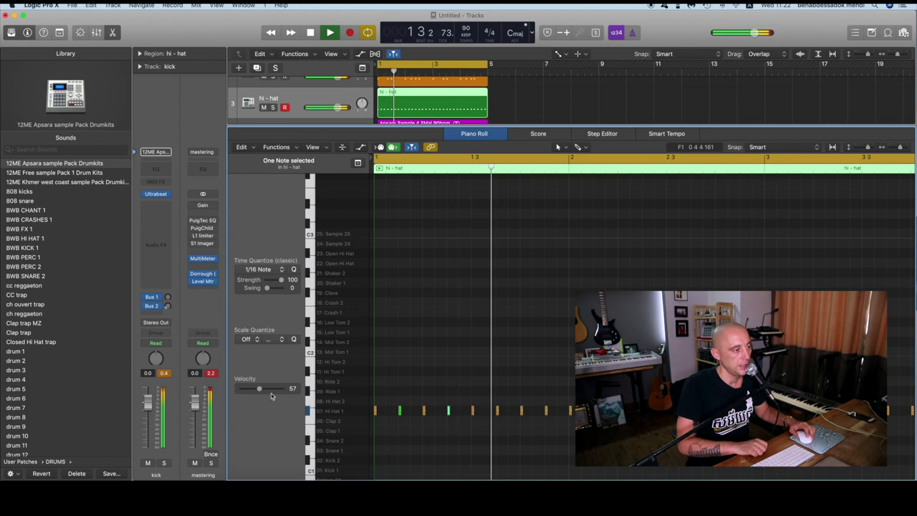
key("space")
Delete the hi-hat notes after the first four, reselect that four-note figure, audition it, and close the Piano Roll
key("super+Left")
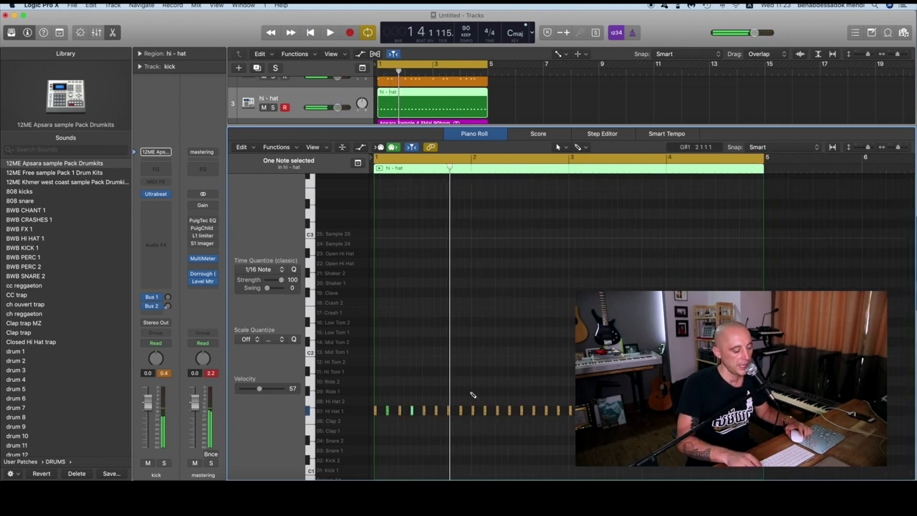
left_click_drag(419, 399, 576, 428)
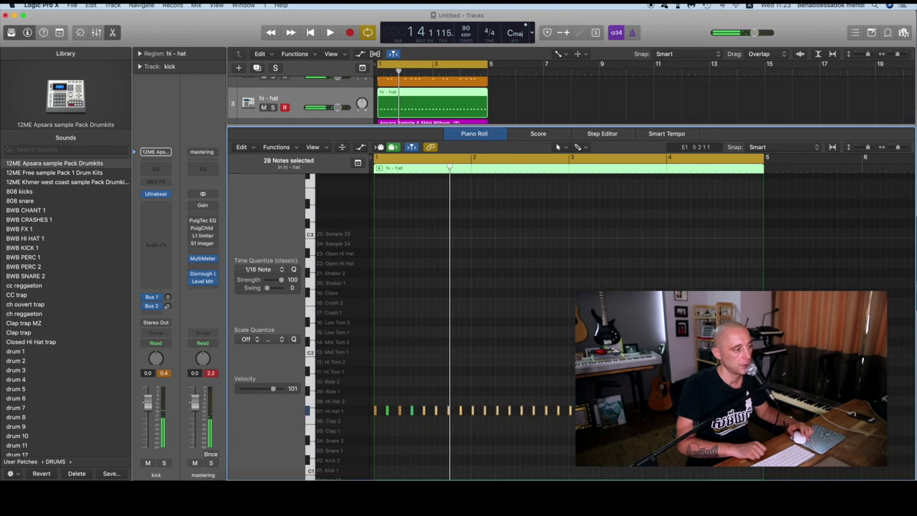
key("Delete")
left_click_drag(438, 384, 341, 467)
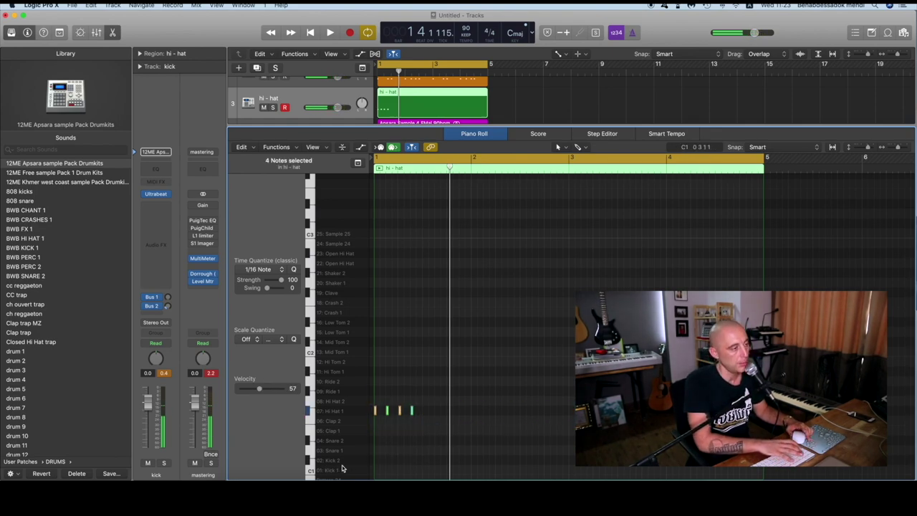
left_click(483, 405)
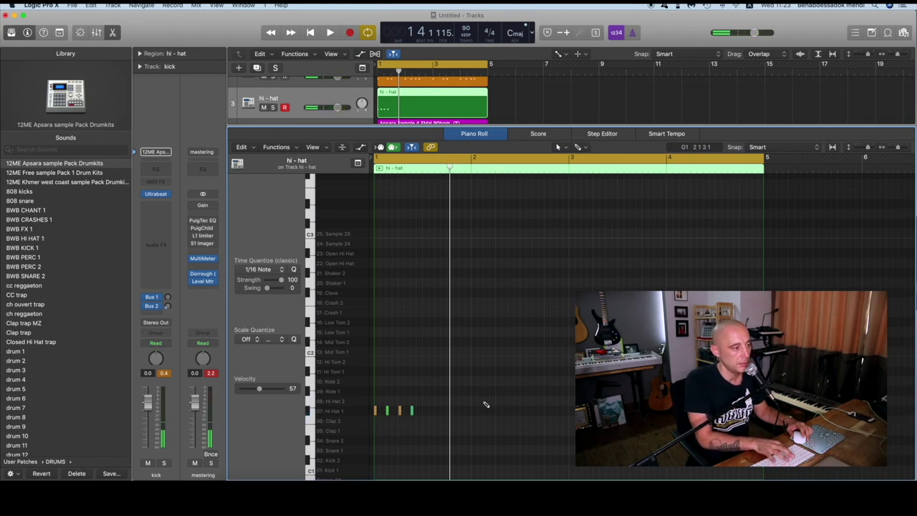
key("super+a")
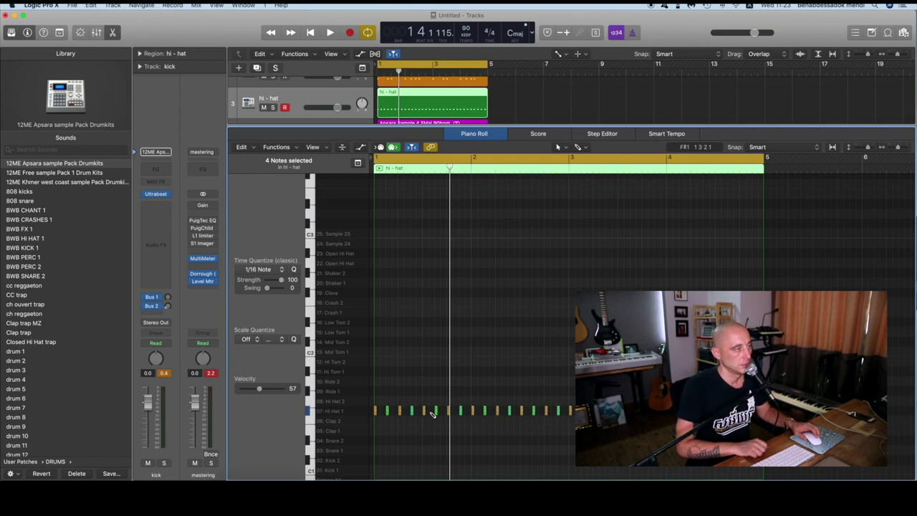
key("space")
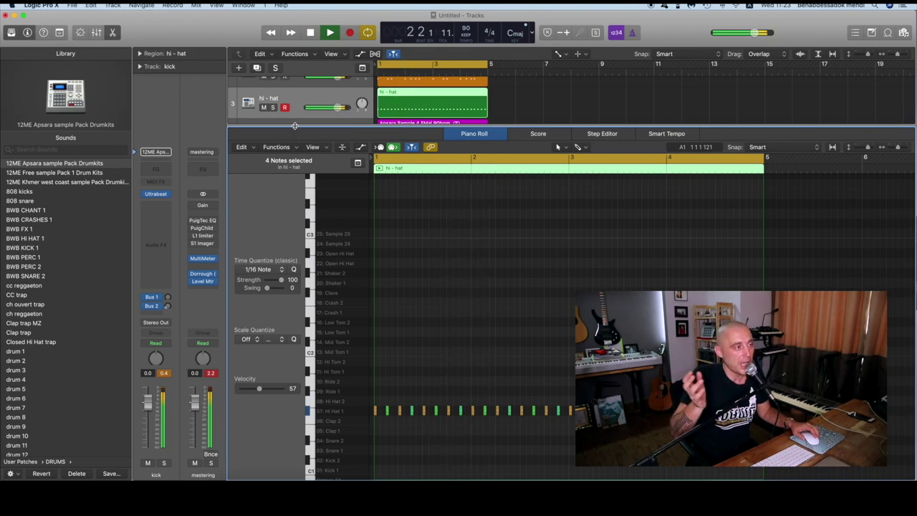
key("p")
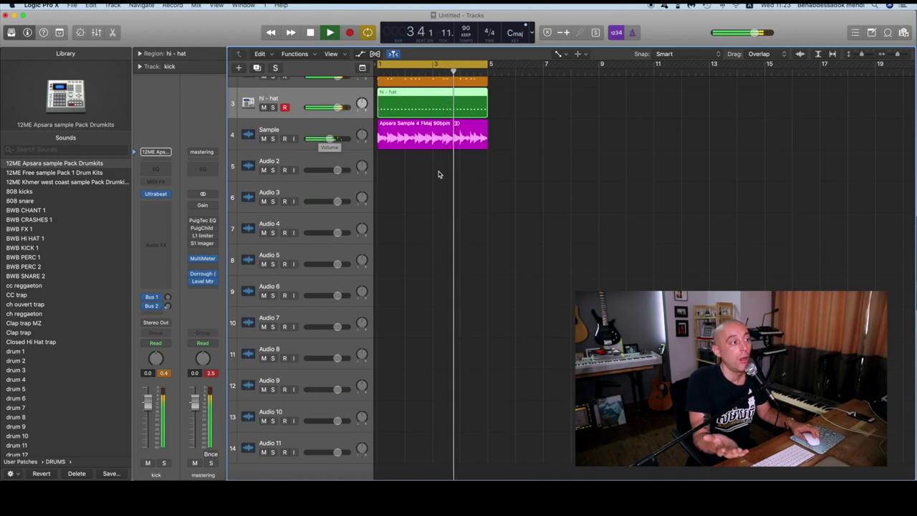
Colour the kick and hi-hat regions orange to match the snare, then stop playback
scroll(473, 161, "up", 2)
left_click_drag(498, 154, 477, 108)
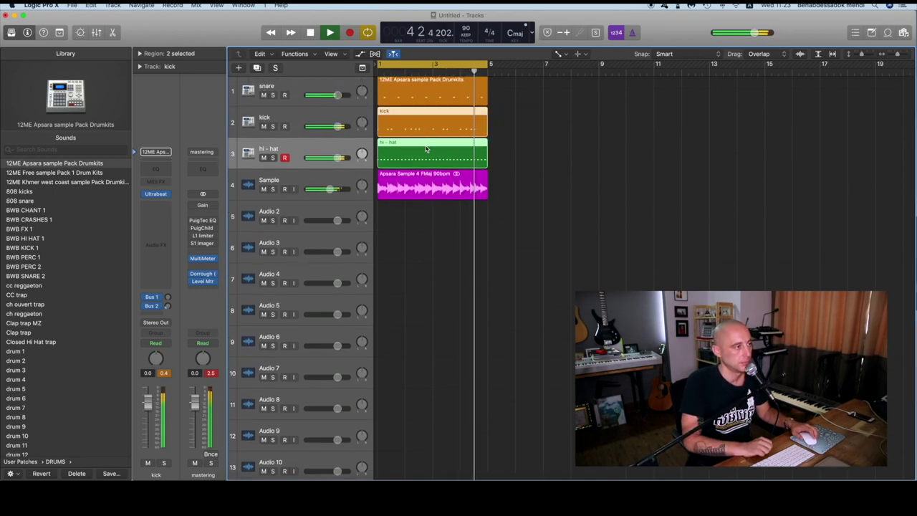
key("alt+c")
left_click(411, 136)
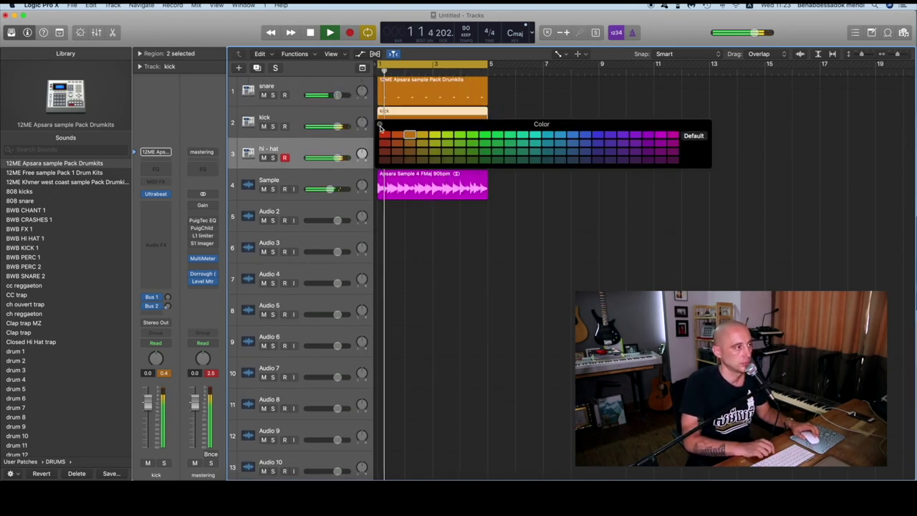
key("alt+c")
left_click(509, 194)
scroll(509, 194, "up", 1)
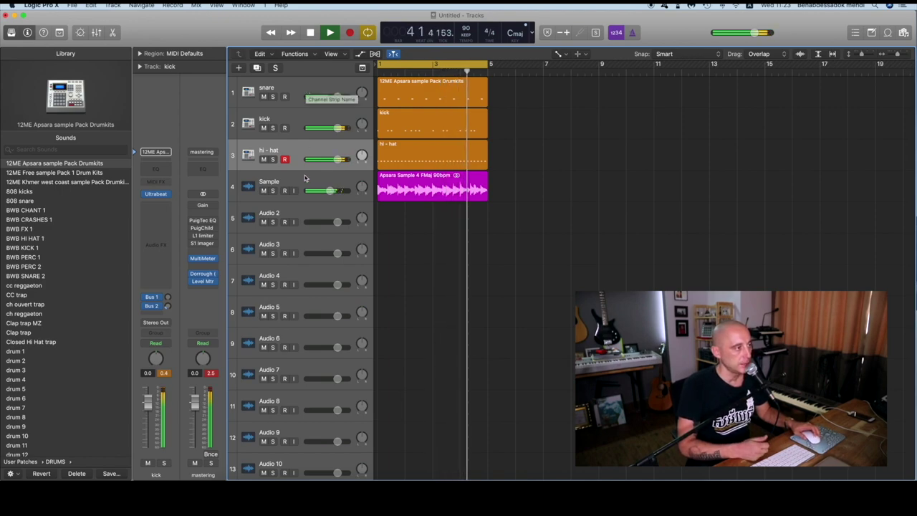
key("space")
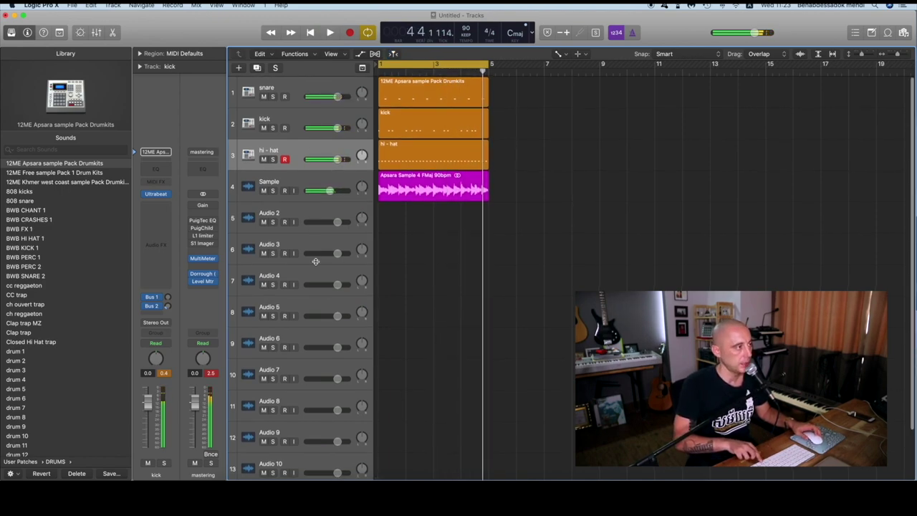
left_click(306, 151)
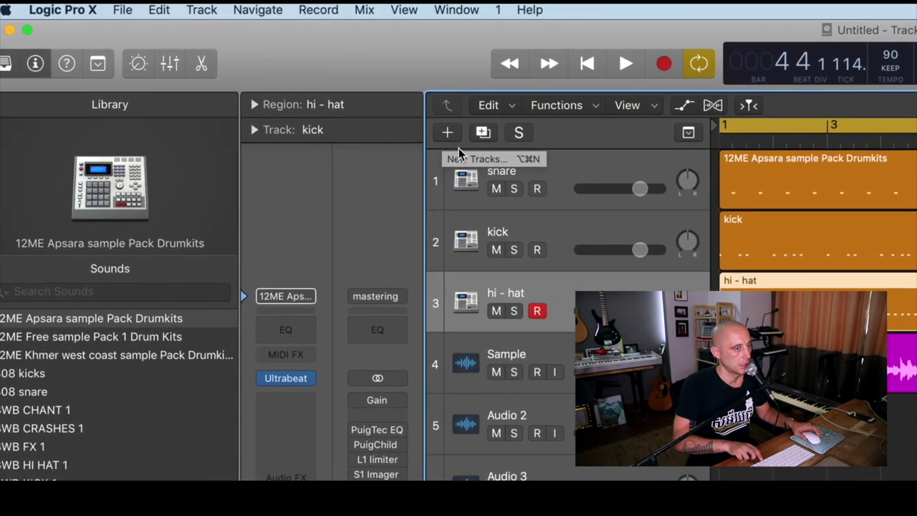
Create a Classic Electric Piano software instrument track and move it above the Sample track
left_click(239, 68)
key("super+BackSpace")
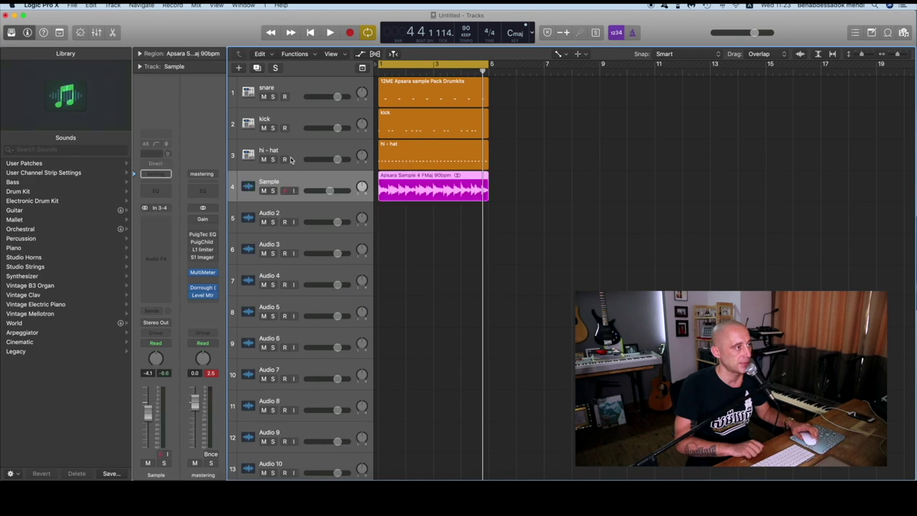
left_click(239, 68)
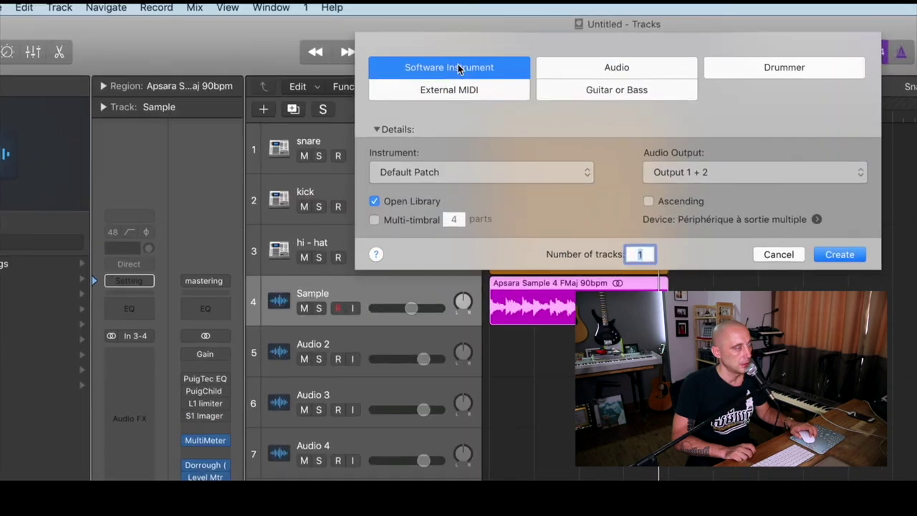
key("Return")
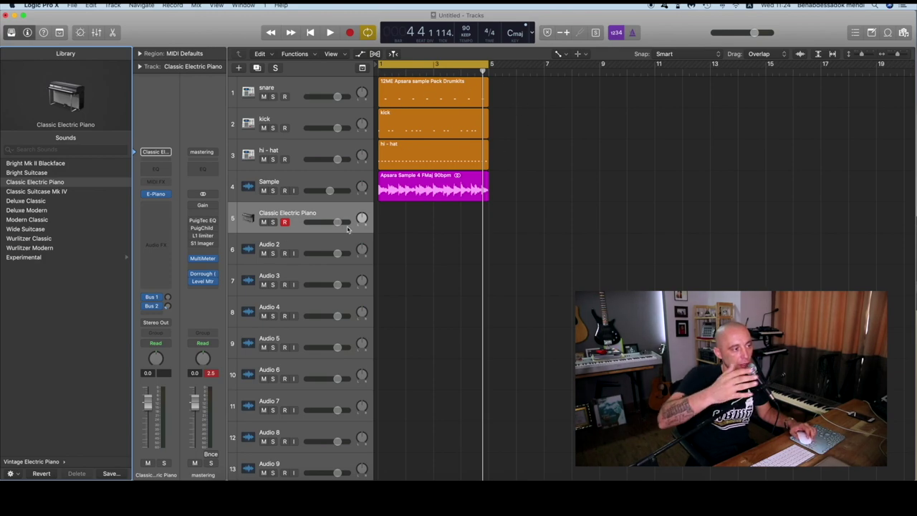
left_click_drag(293, 212, 295, 176)
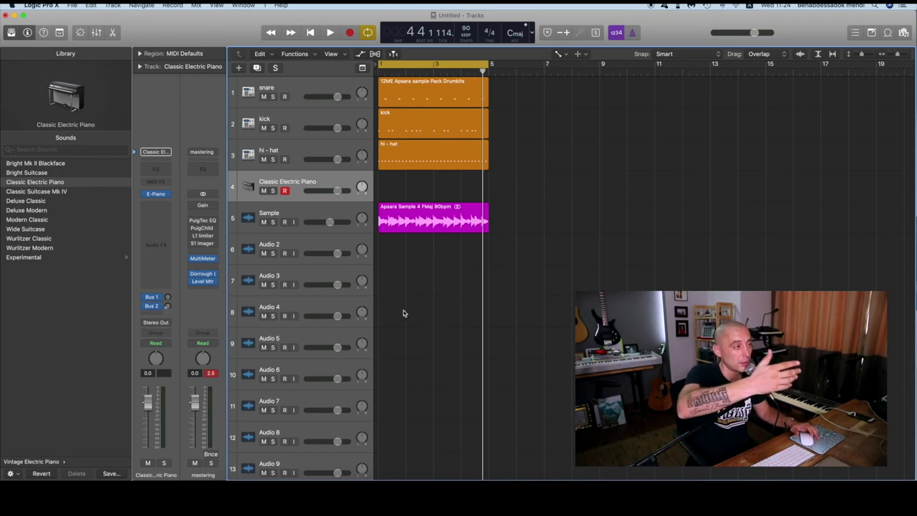
left_click_drag(510, 88, 450, 185)
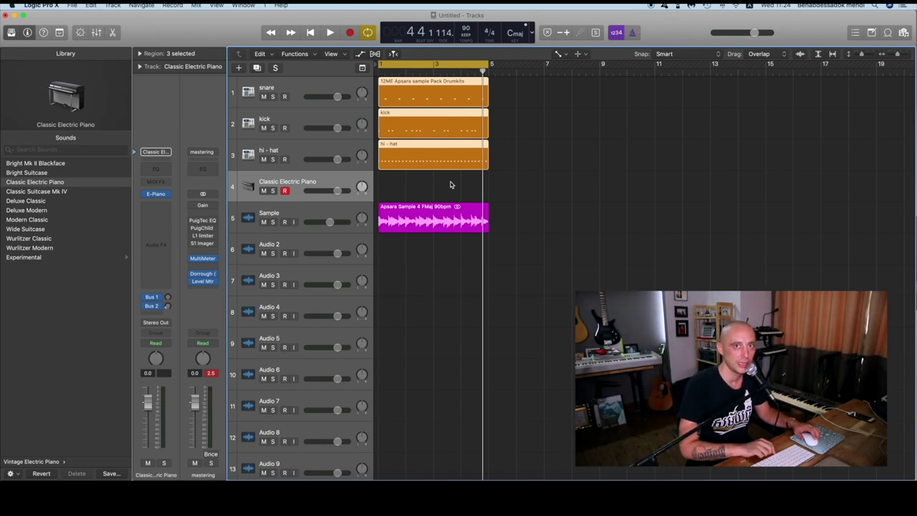
left_click(451, 184)
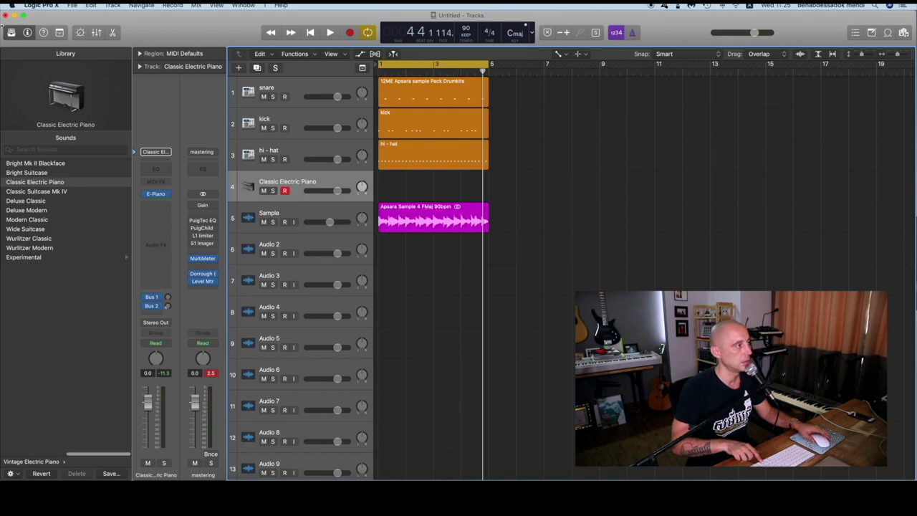
left_click(10, 32)
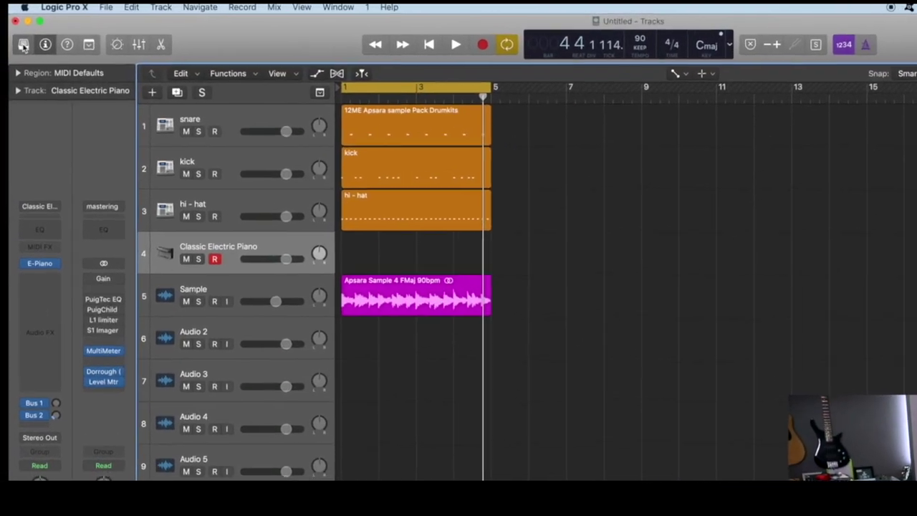
left_click(23, 46)
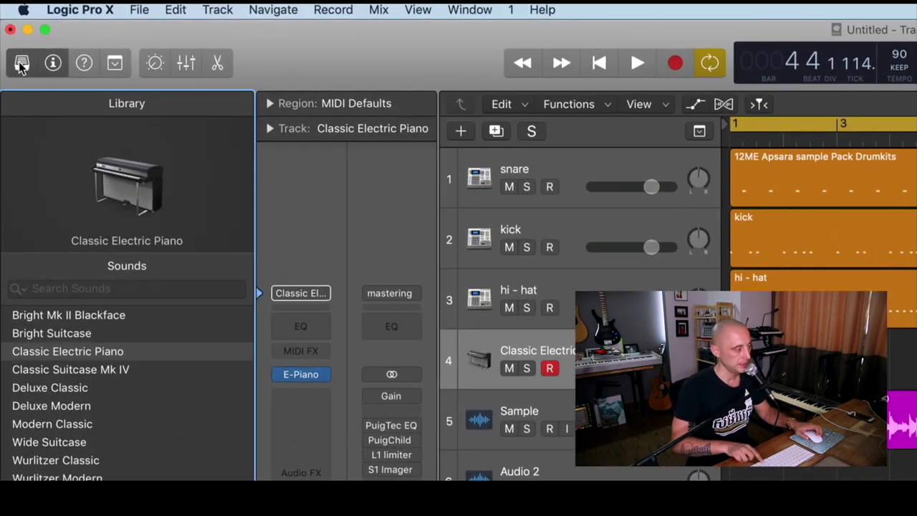
Replace track 4's Classic Electric Piano with Liverpool Bass from the Library's Bass category
left_click(11, 33)
left_click(21, 63)
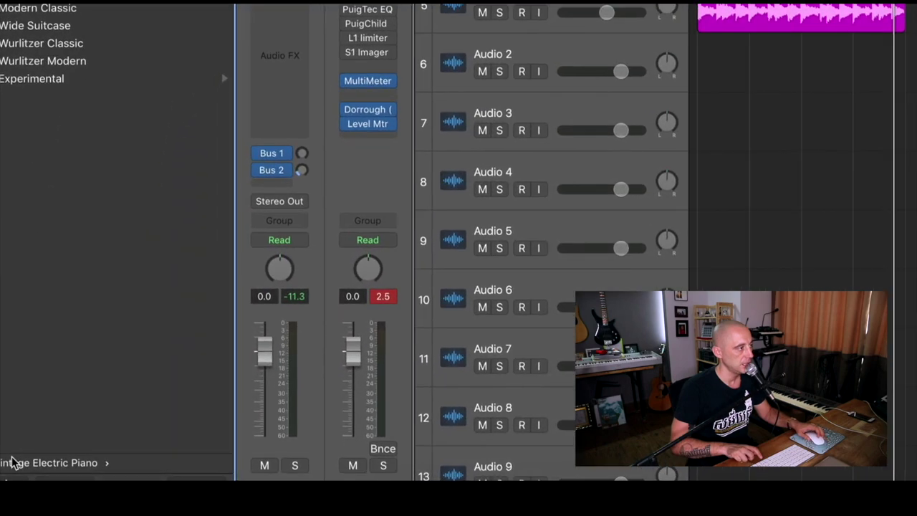
left_click(18, 463)
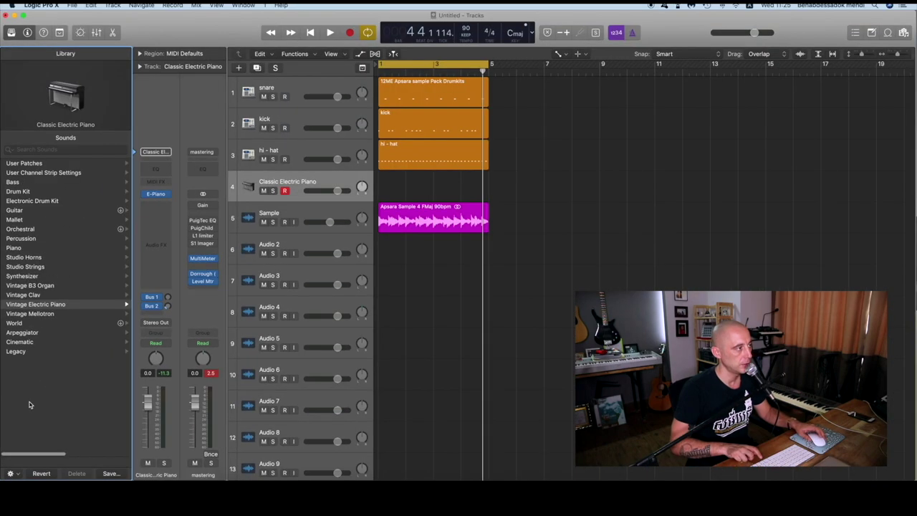
left_click(13, 184)
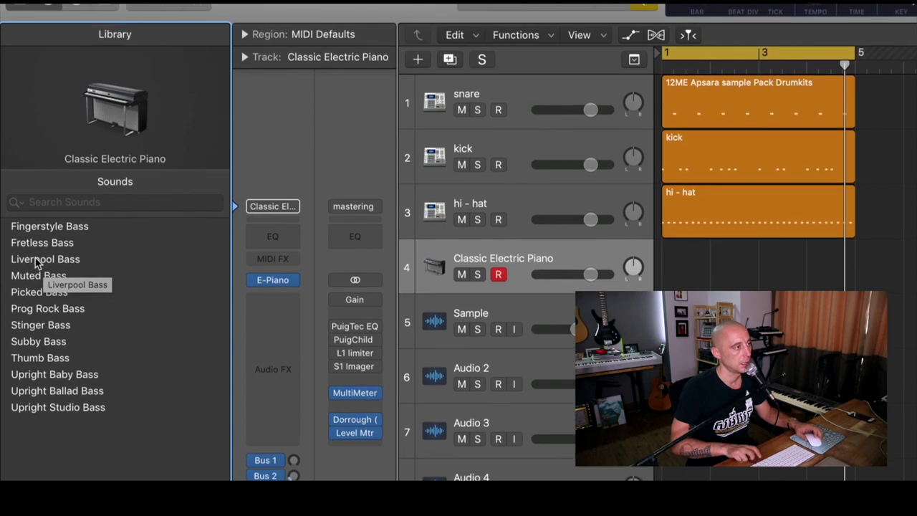
left_click(38, 261)
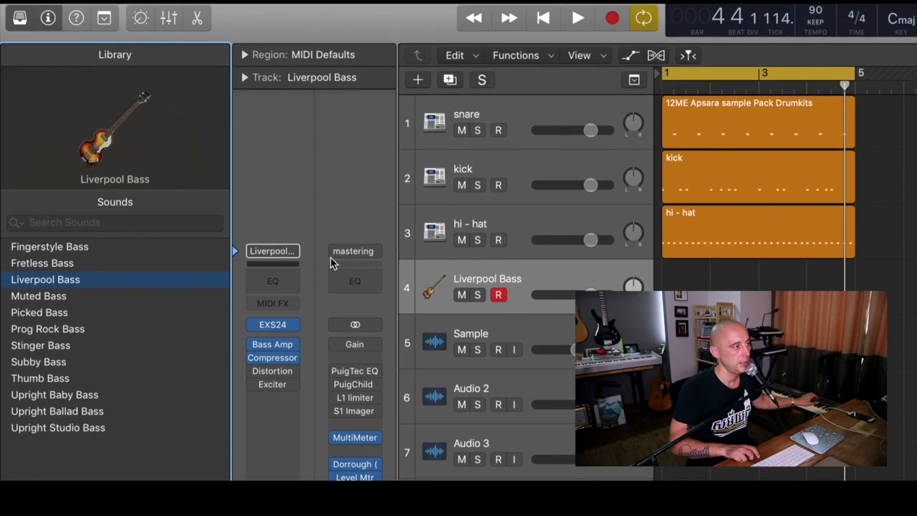
scroll(515, 266, "down", 4)
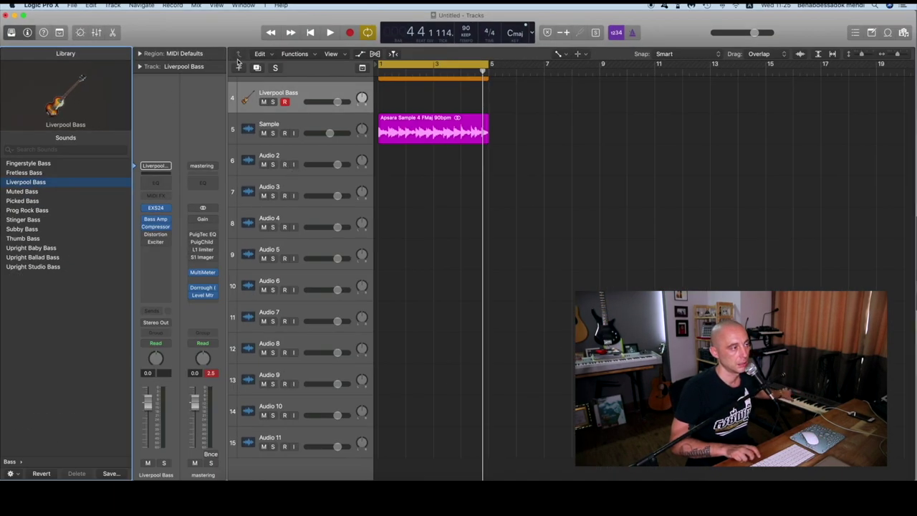
scroll(491, 301, "up", 3)
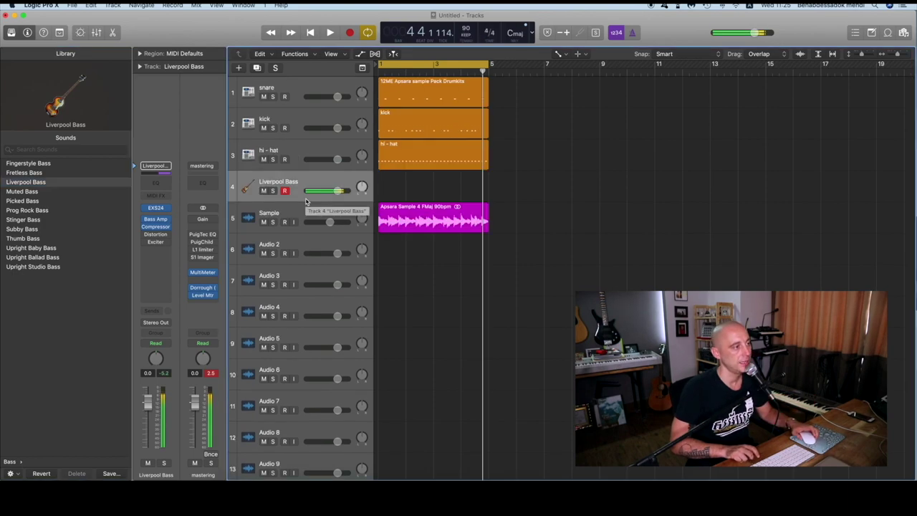
right_click(401, 186)
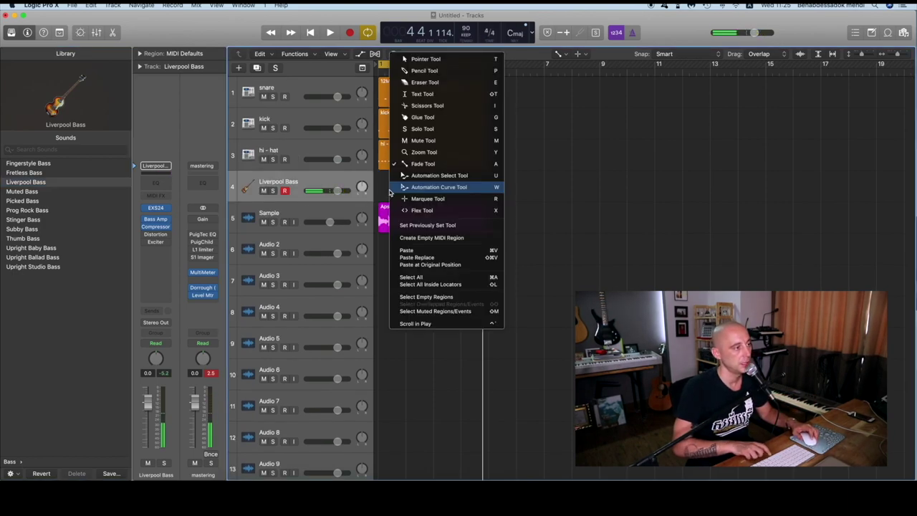
Create an empty MIDI region on the Liverpool Bass track, stretch it to bar 5, and open it for editing
left_click(419, 240)
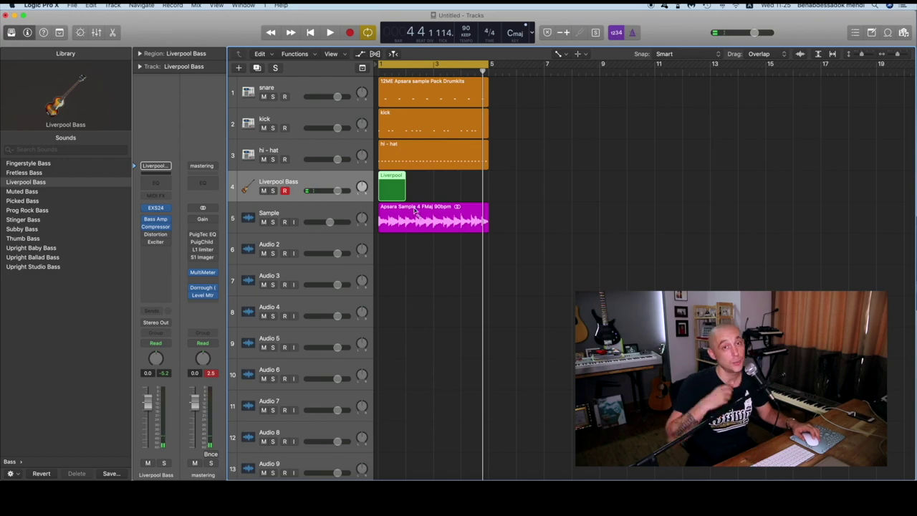
left_click_drag(406, 187, 487, 187)
key("p")
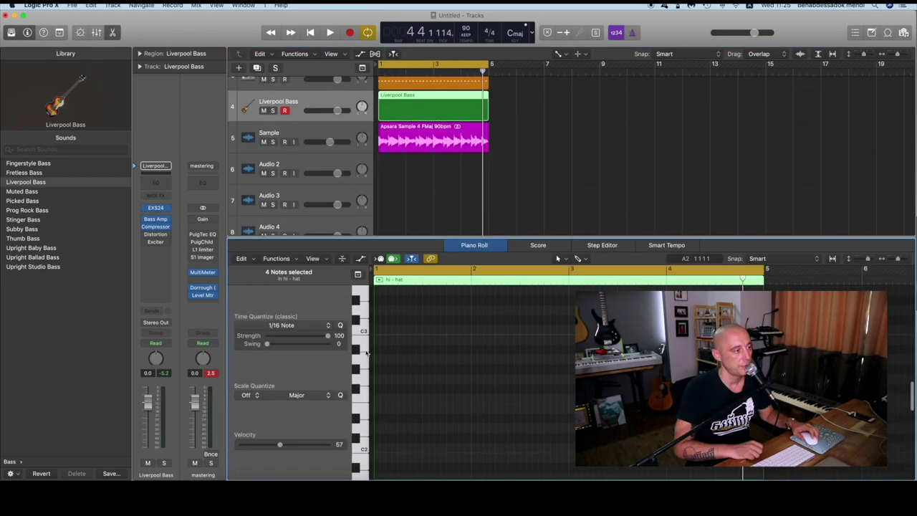
scroll(391, 347, "up", 2)
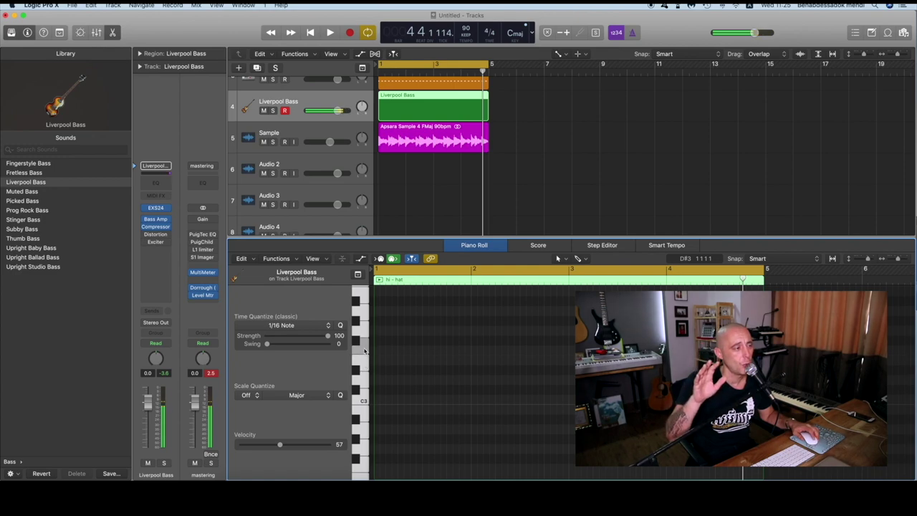
scroll(366, 422, "down", 3)
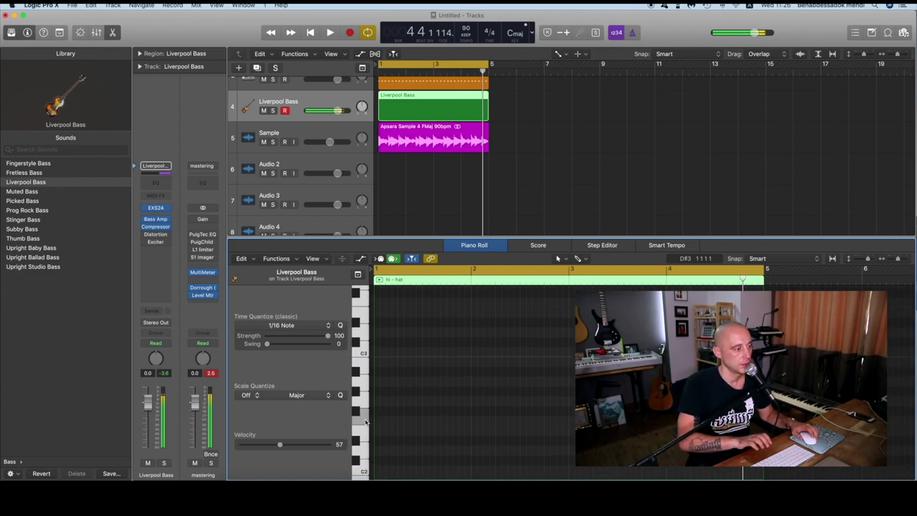
left_click(360, 416)
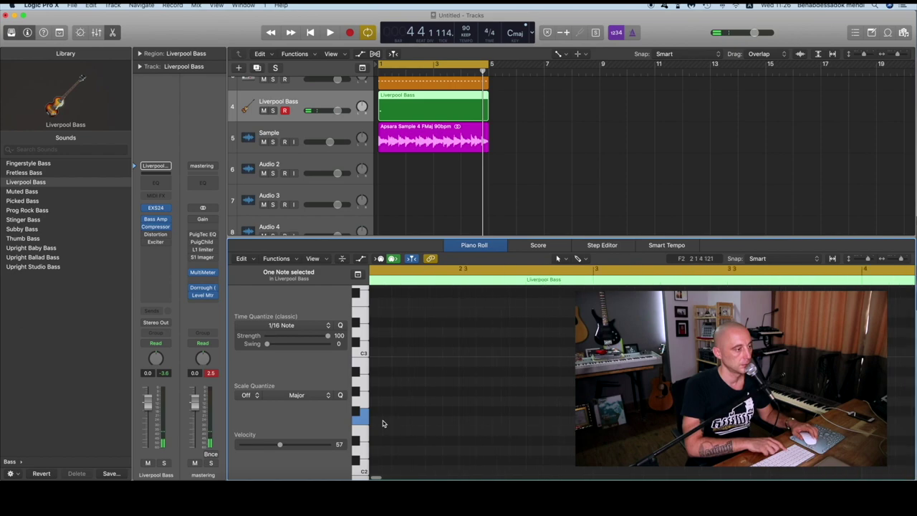
Add a one-beat bass note at the region start with velocity 85, pitched at D2
key("z")
left_click(379, 424)
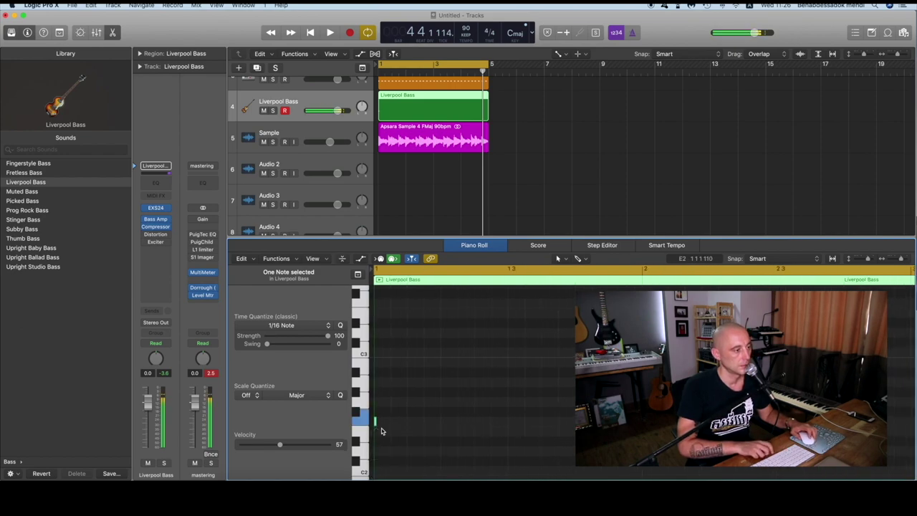
left_click_drag(376, 423, 405, 402)
key("space")
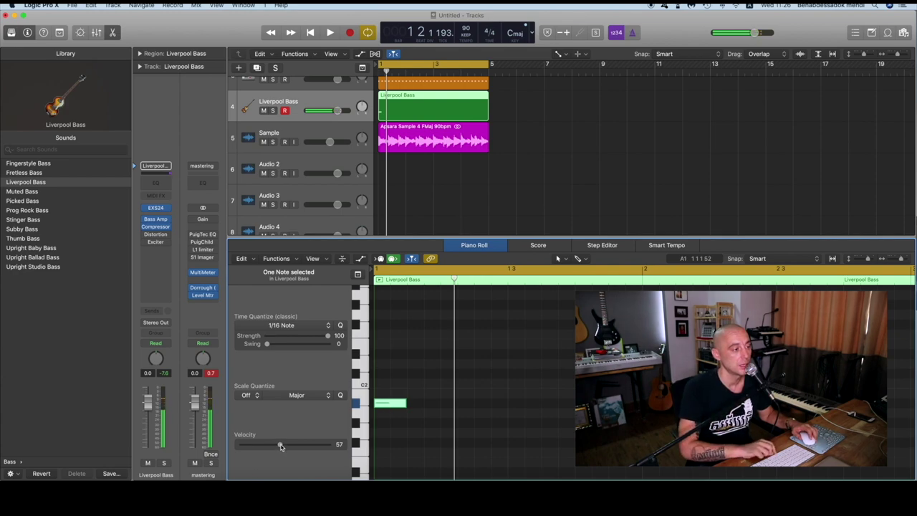
left_click_drag(280, 444, 304, 446)
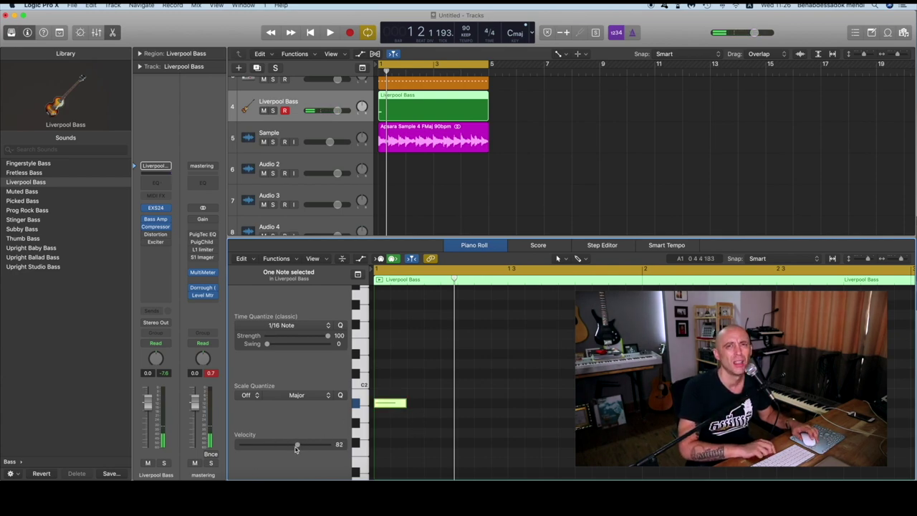
left_click_drag(390, 403, 393, 367)
key("space")
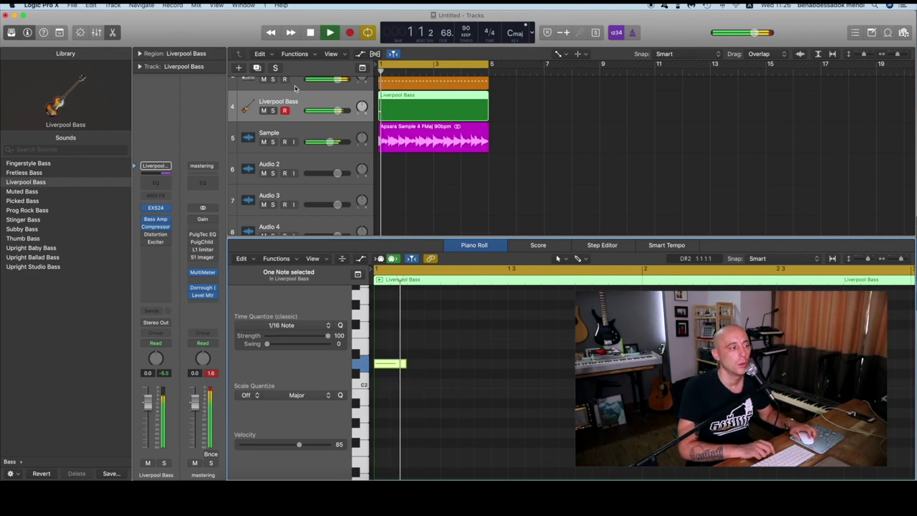
key("space")
Solo the Sample and Liverpool Bass tracks, try the note at A#1, then undo back to D2
left_click(272, 141)
left_click(273, 110)
key("space")
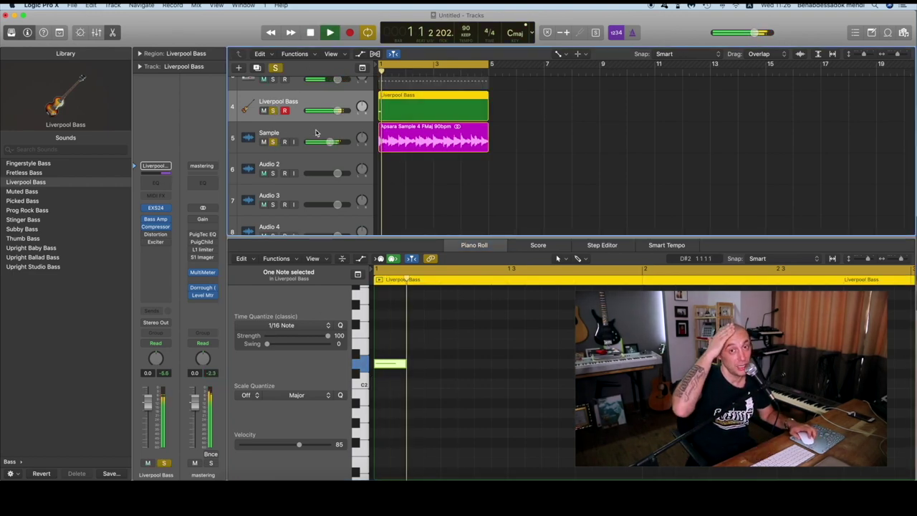
left_click(400, 363)
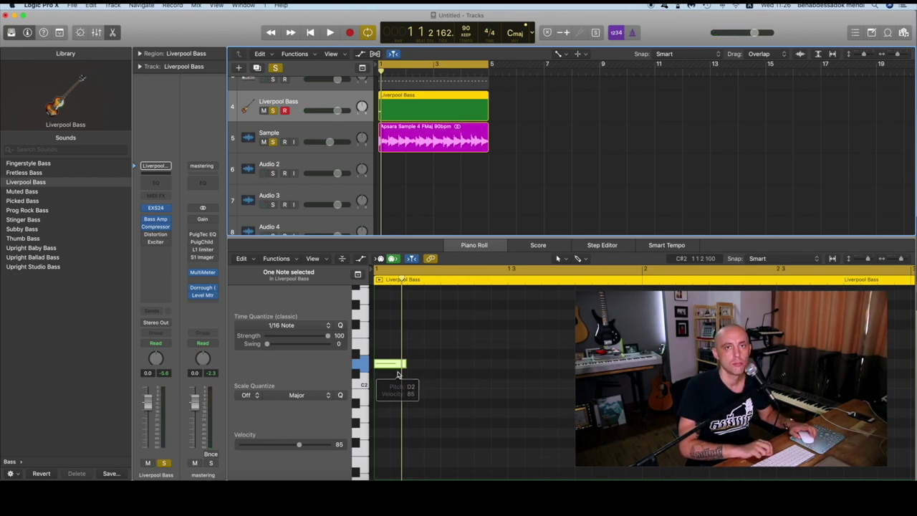
left_click(392, 367)
left_click_drag(392, 371, 393, 409)
key("space")
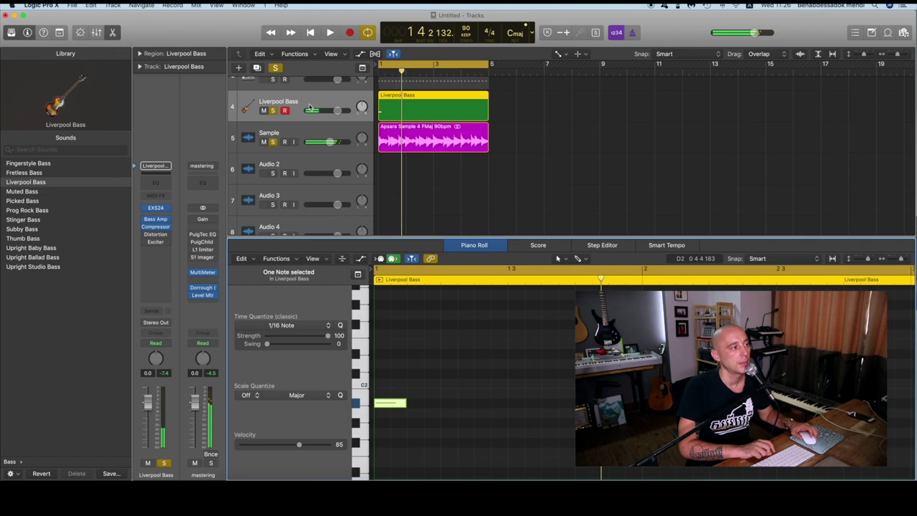
scroll(285, 122, "up", 3)
key("space")
key("super+z")
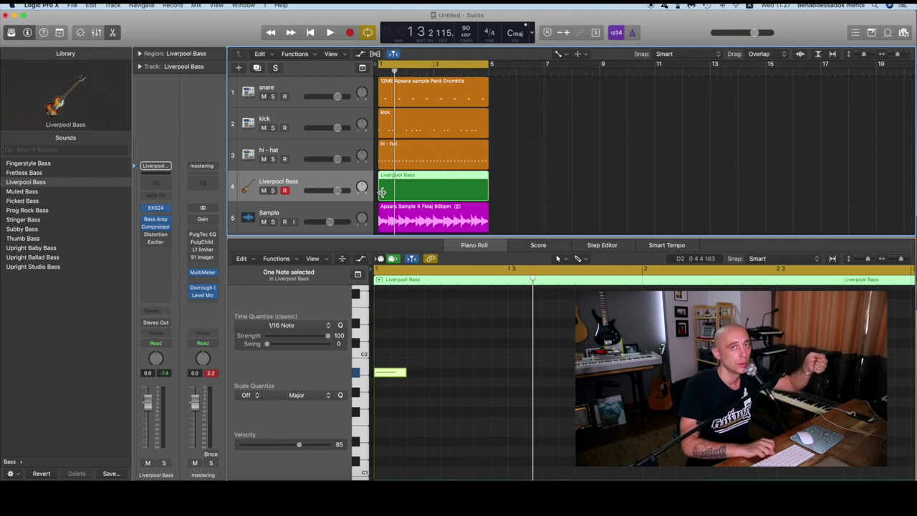
Audition the beat from the kick region, then return to the bass region's notes
left_click(391, 127)
key("space")
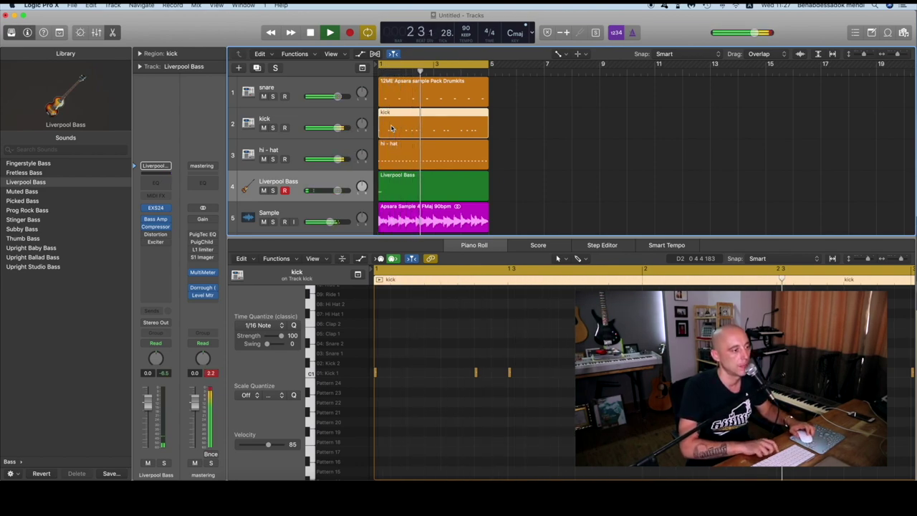
key("space")
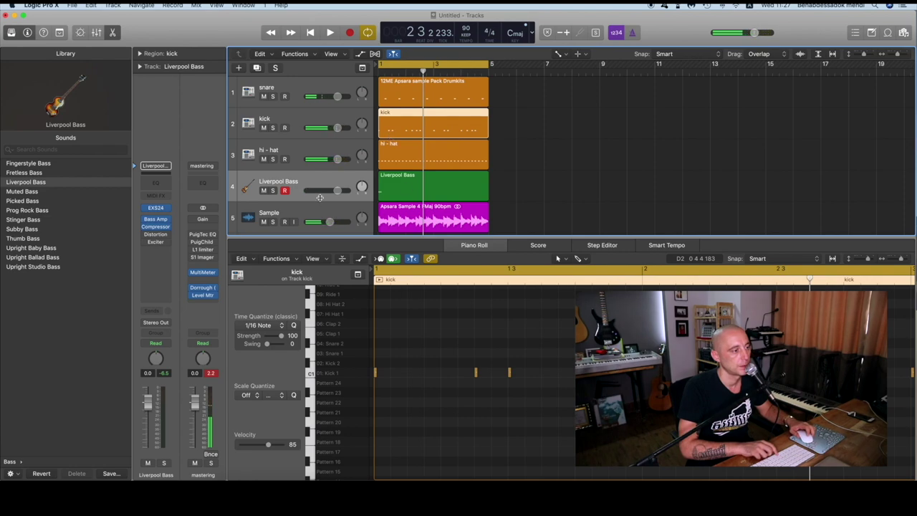
left_click(319, 197)
key("space")
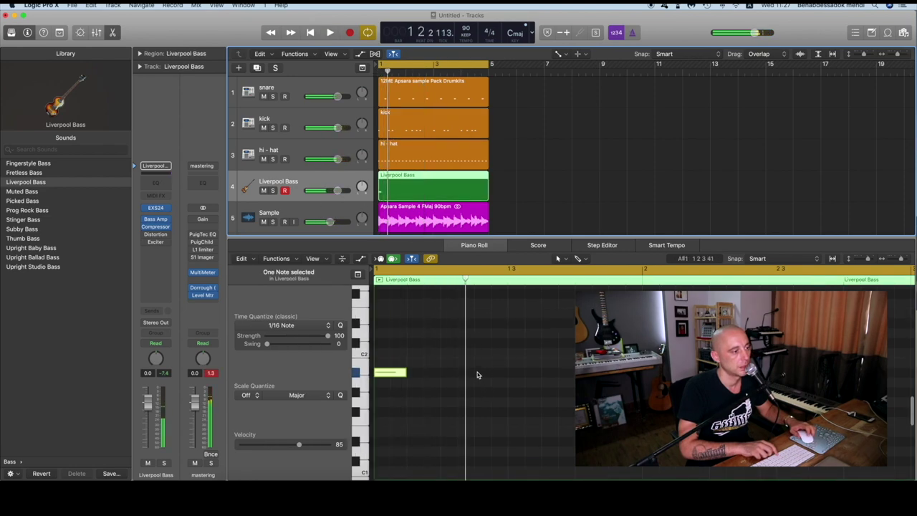
Add a short bass note in the first bar and raise the pitch of the selected note
left_click(477, 373, "super")
left_click_drag(500, 377, 502, 379)
left_click_drag(506, 373, 490, 374)
key("space")
key("space")
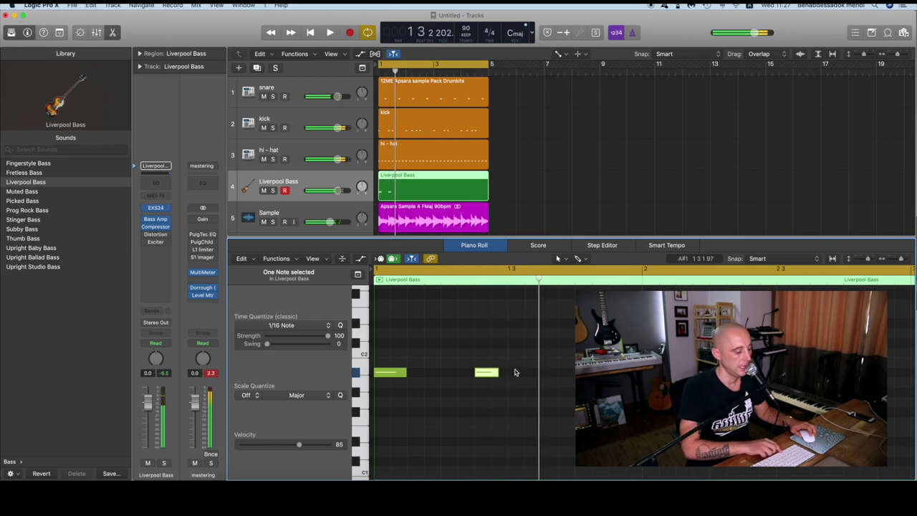
key("space")
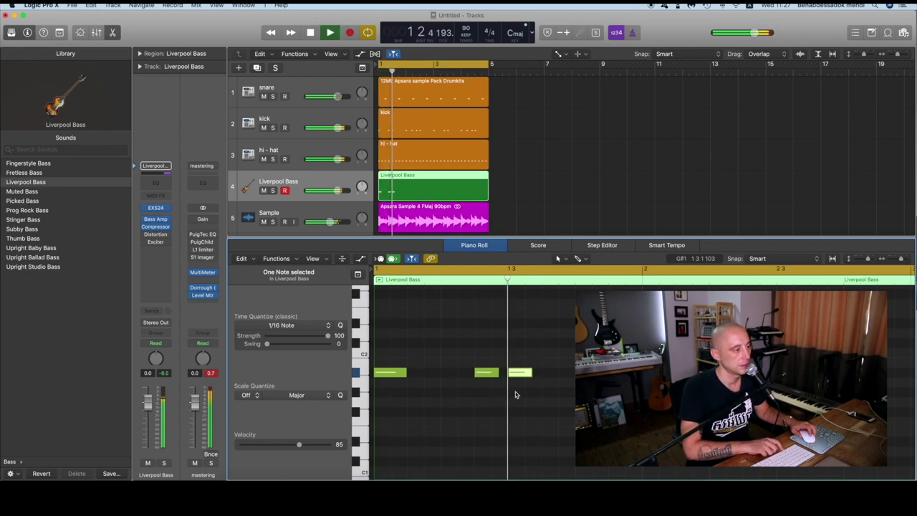
key("space")
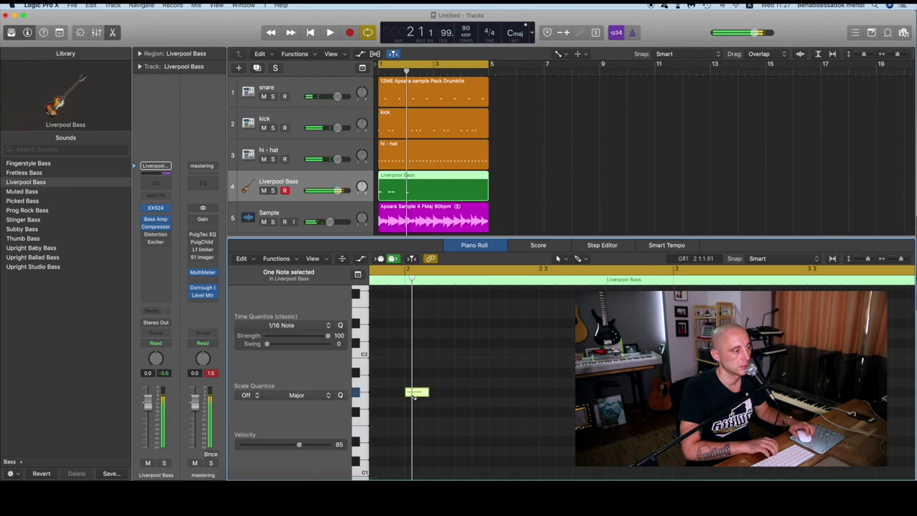
left_click_drag(413, 396, 414, 382)
key("space")
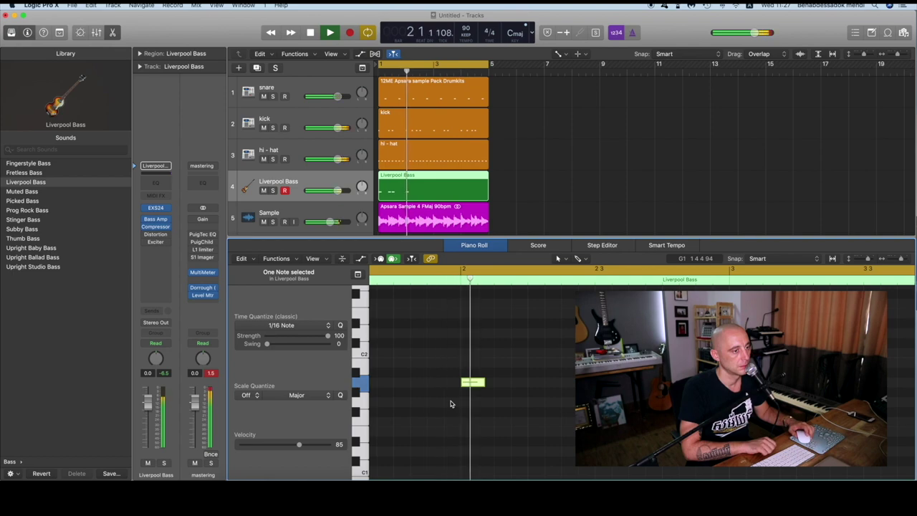
key("space")
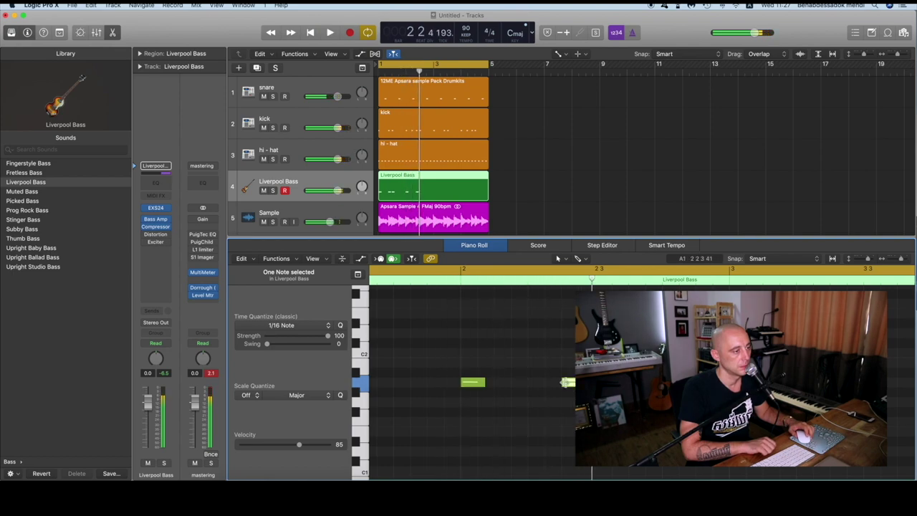
Add another bass note, move the cycle start back to bar 1, and split the region at bar 3
key("space")
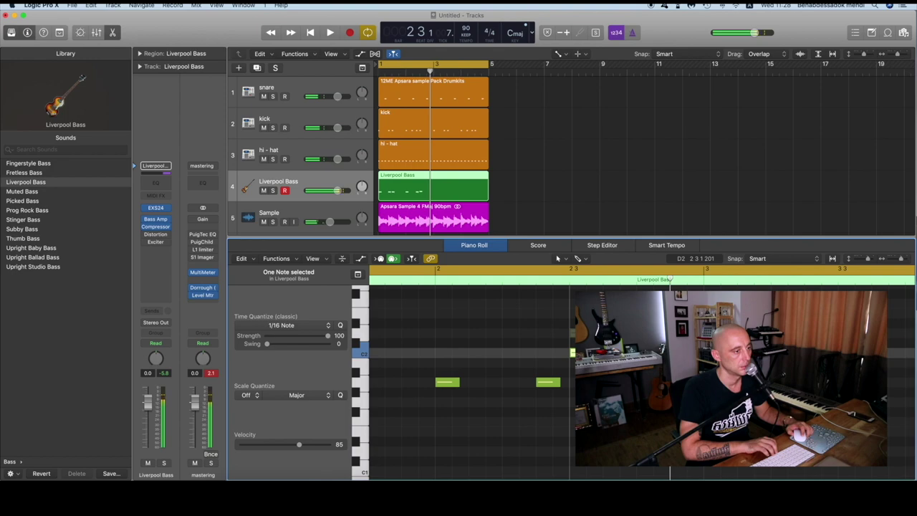
key("space")
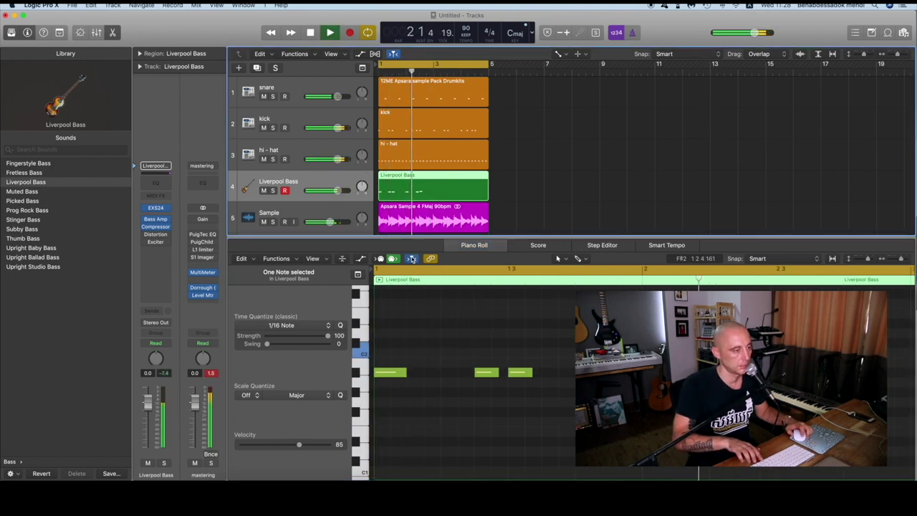
key("space")
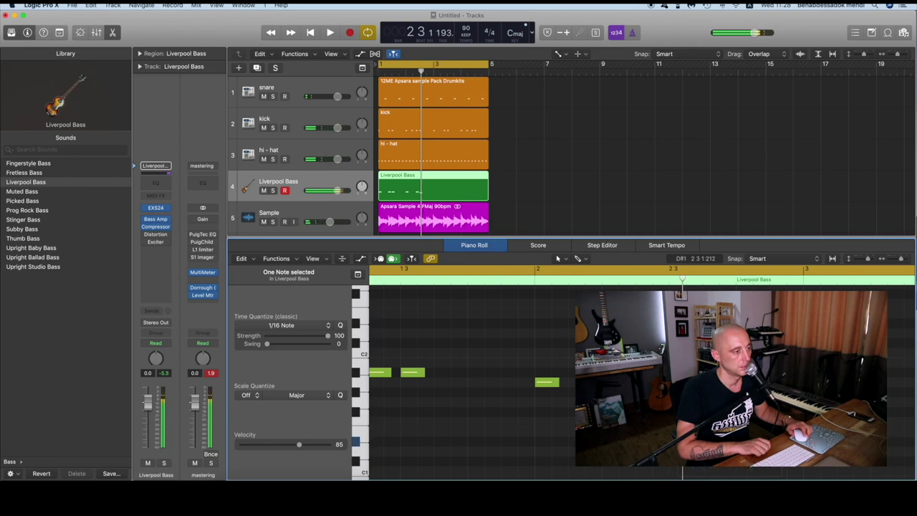
key("space")
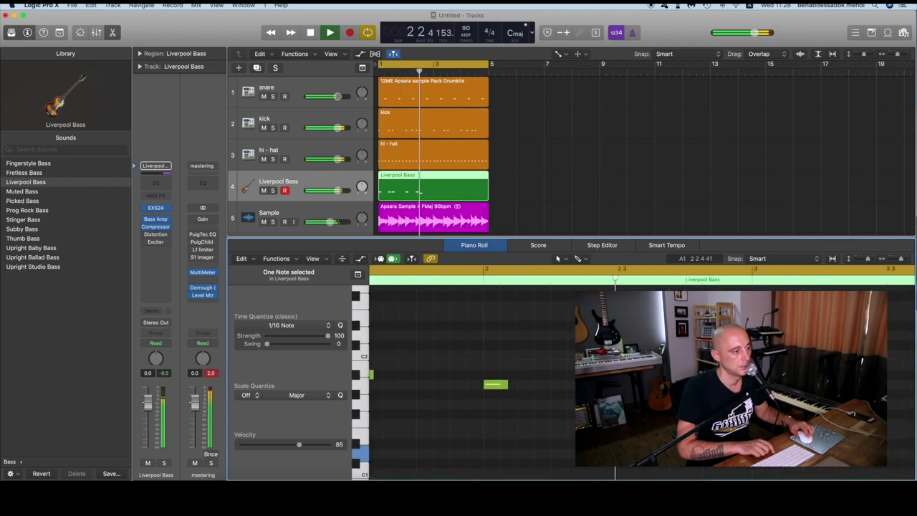
key("space")
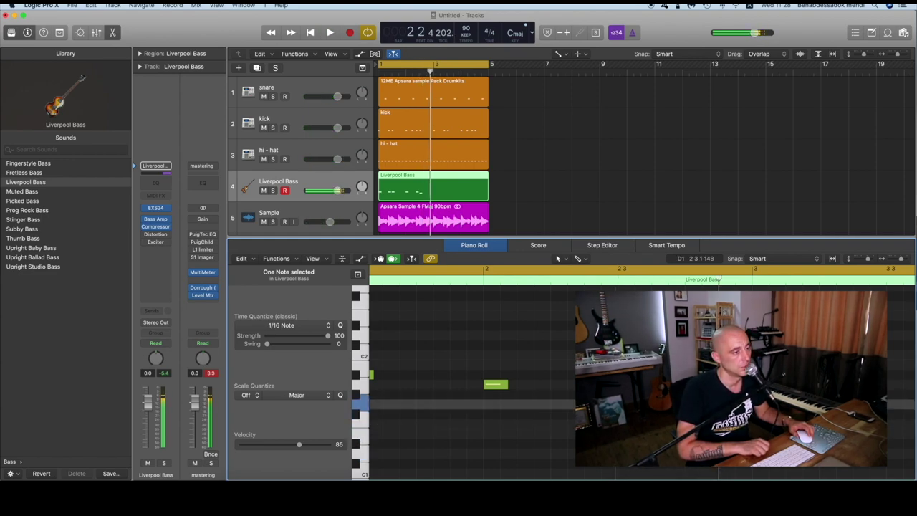
left_click(516, 378)
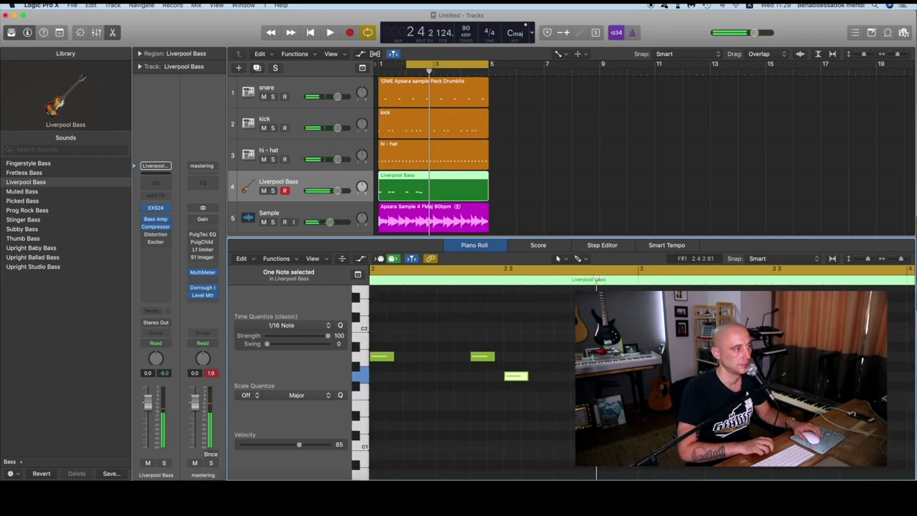
key("space")
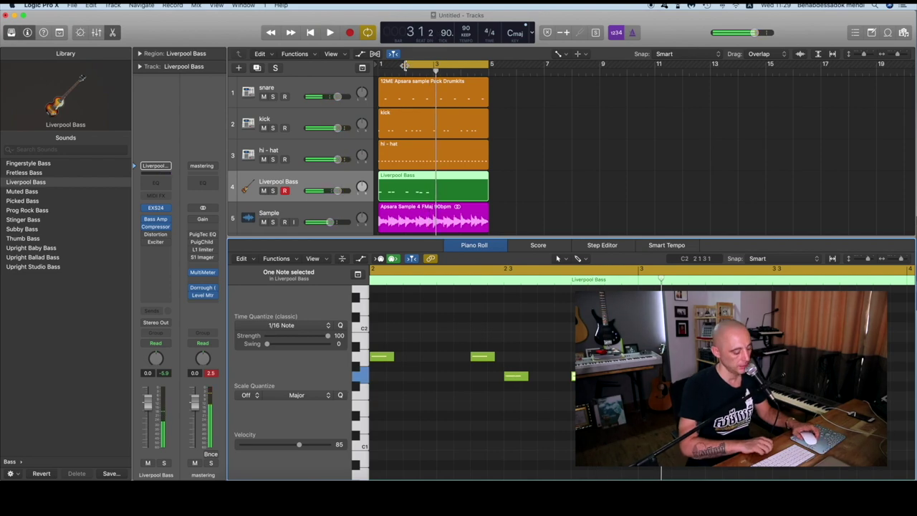
left_click_drag(405, 64, 380, 64)
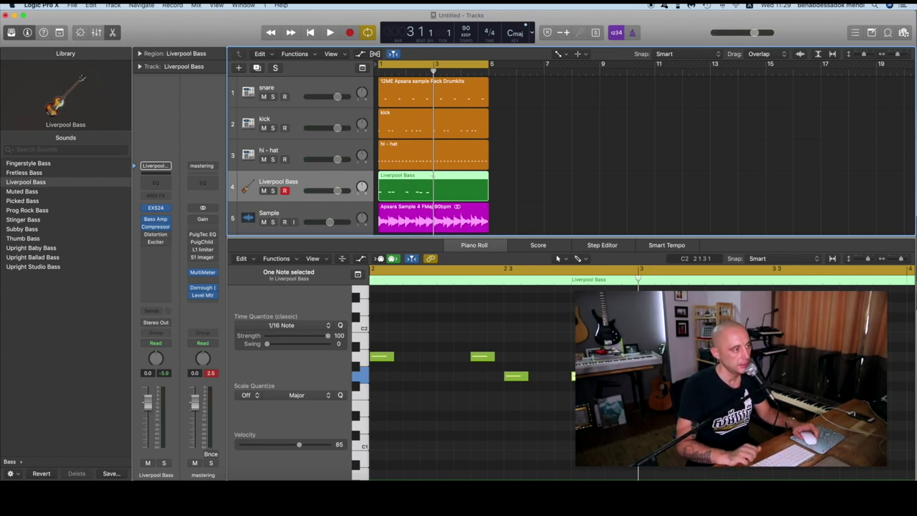
left_click(433, 175)
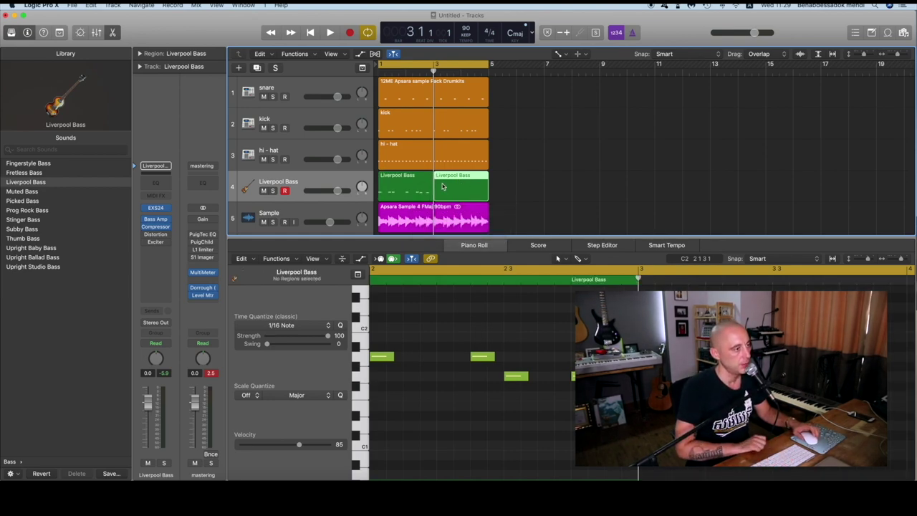
Delete the split-off right part and repeat the remaining bass region to fill bars 1–5
key("Delete")
left_click(413, 185)
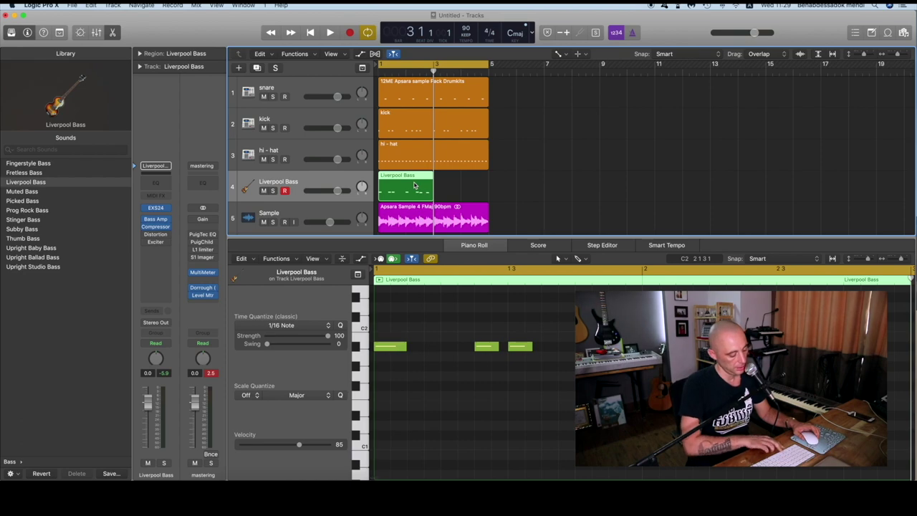
key("super+r")
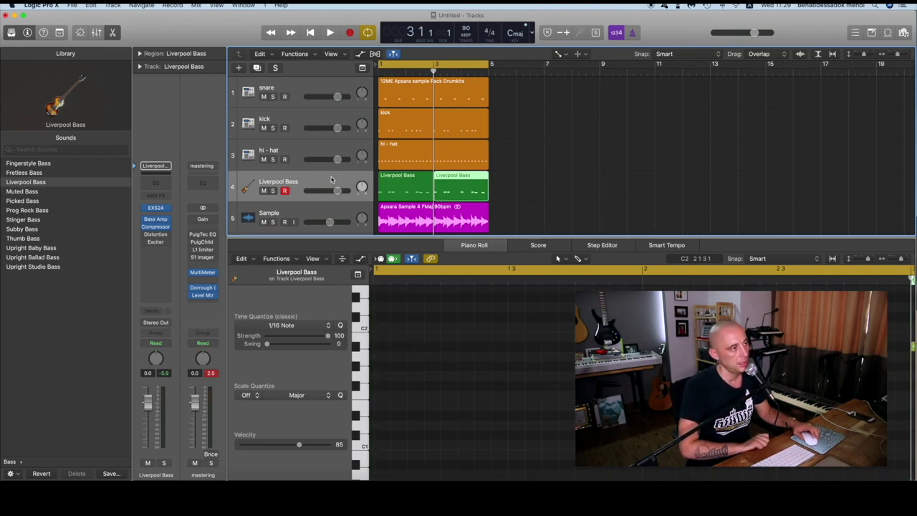
left_click(332, 179)
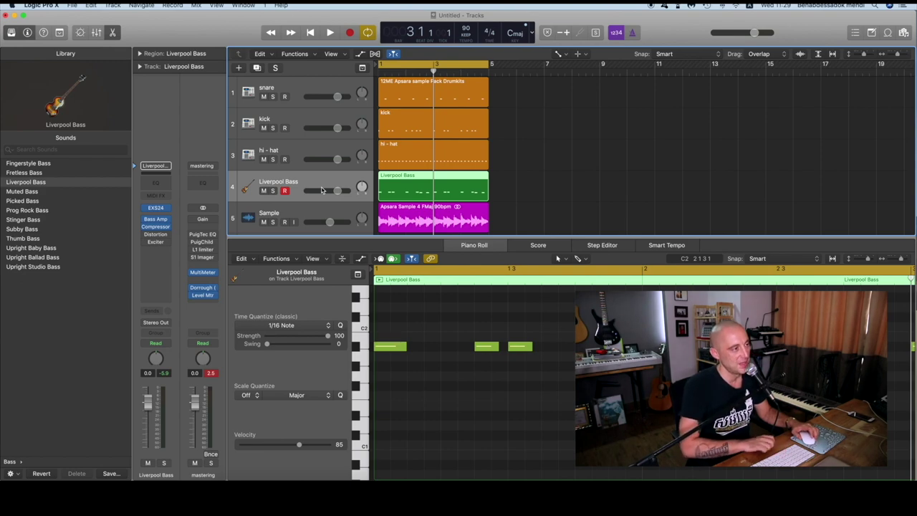
Colour both Liverpool Bass regions red and play the beat
key("alt+c")
left_click(410, 135)
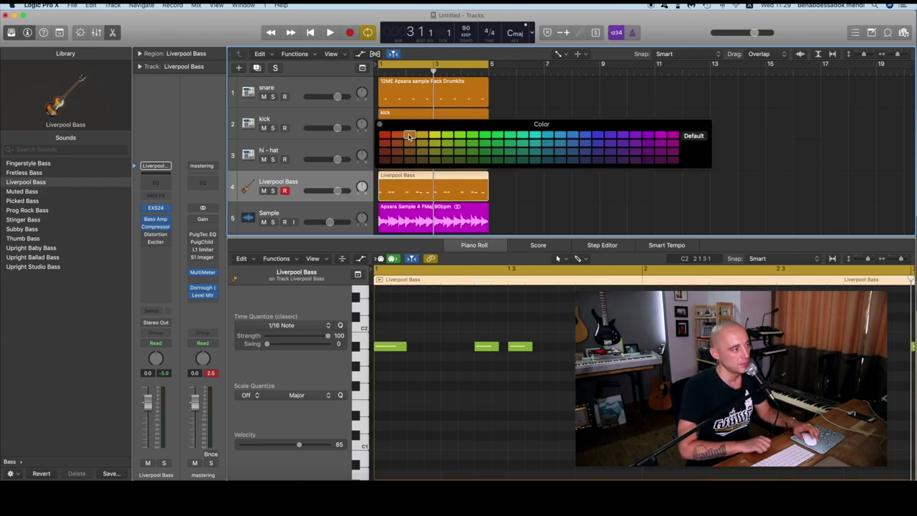
left_click(380, 125)
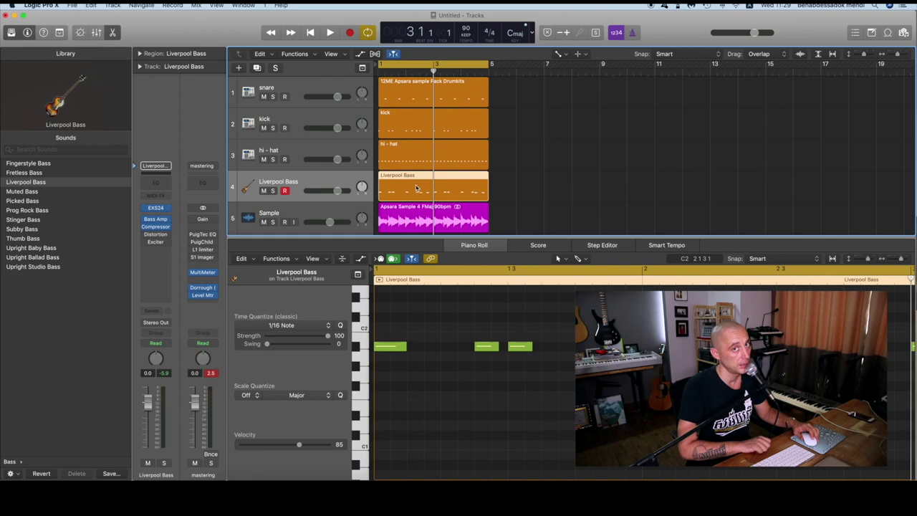
key("alt+c")
left_click(385, 135)
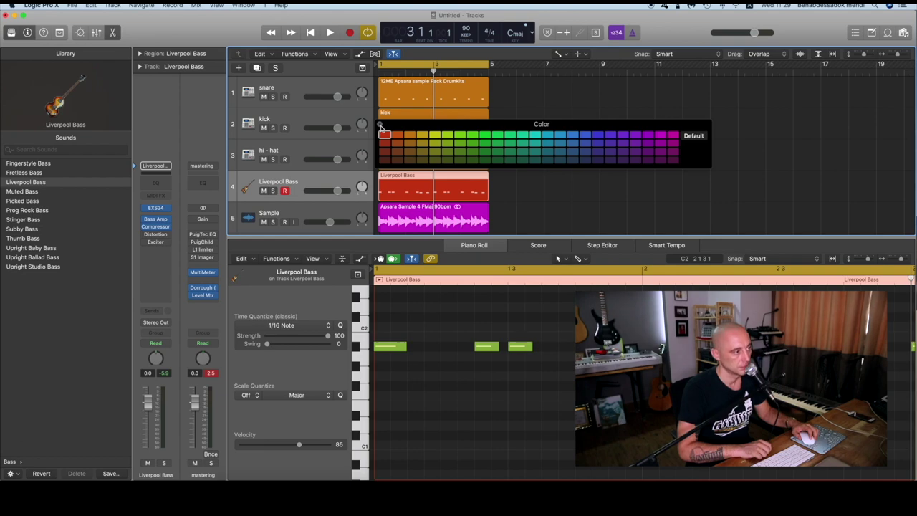
left_click(380, 125)
key("space")
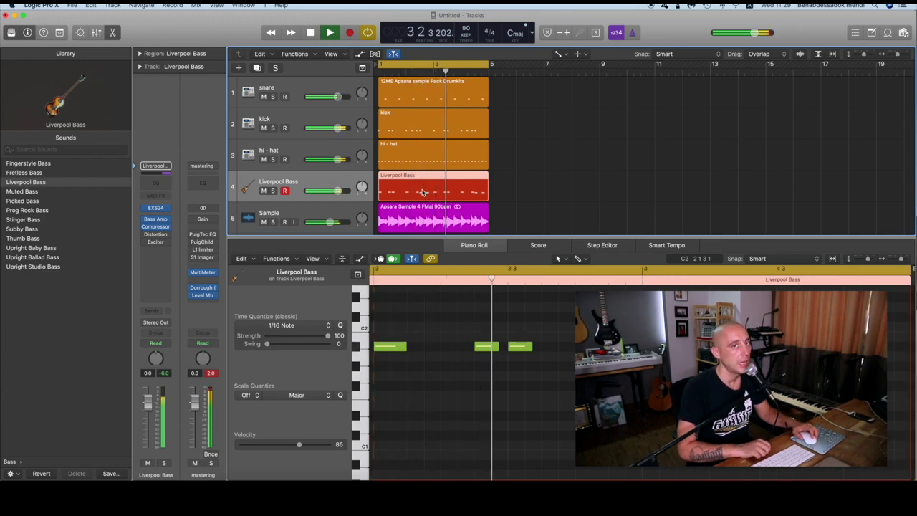
scroll(423, 192, "down", 1)
Loop bar 4, transpose its last bass note down, and replay the beat from bar 1
scroll(423, 192, "down", 1)
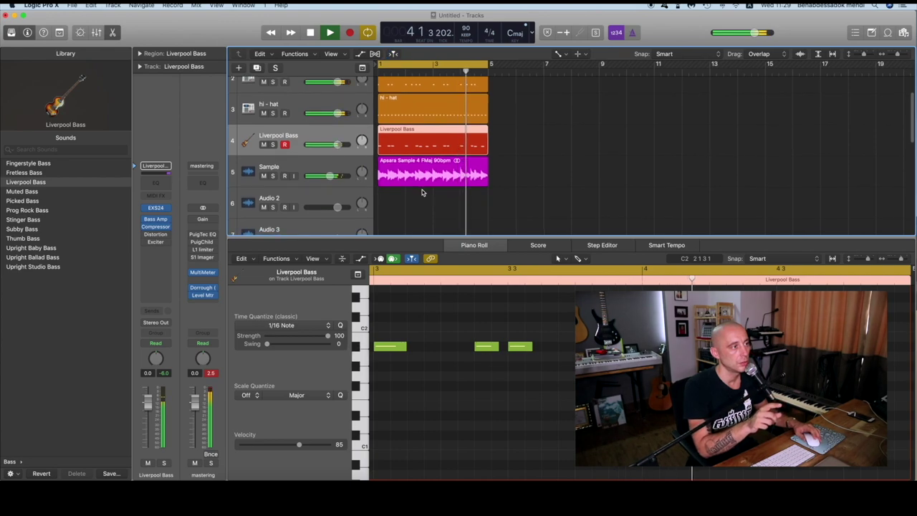
key("space")
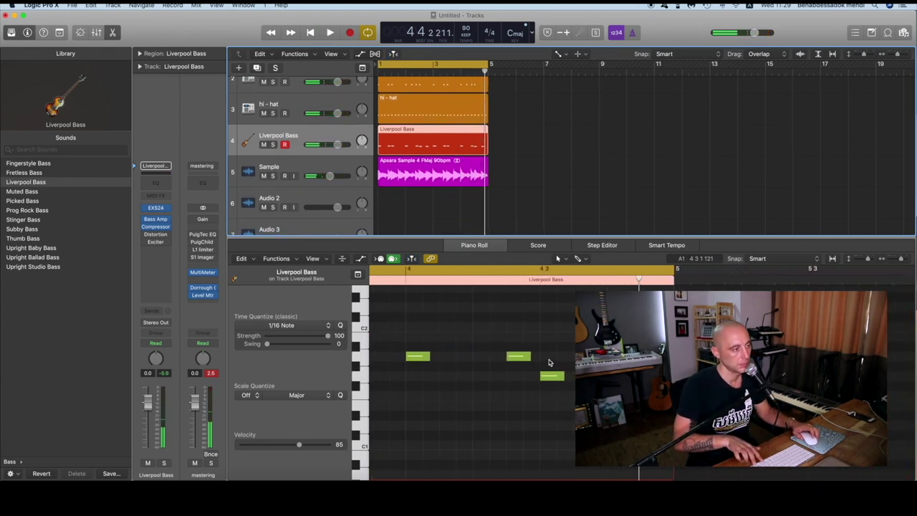
left_click_drag(462, 64, 490, 64)
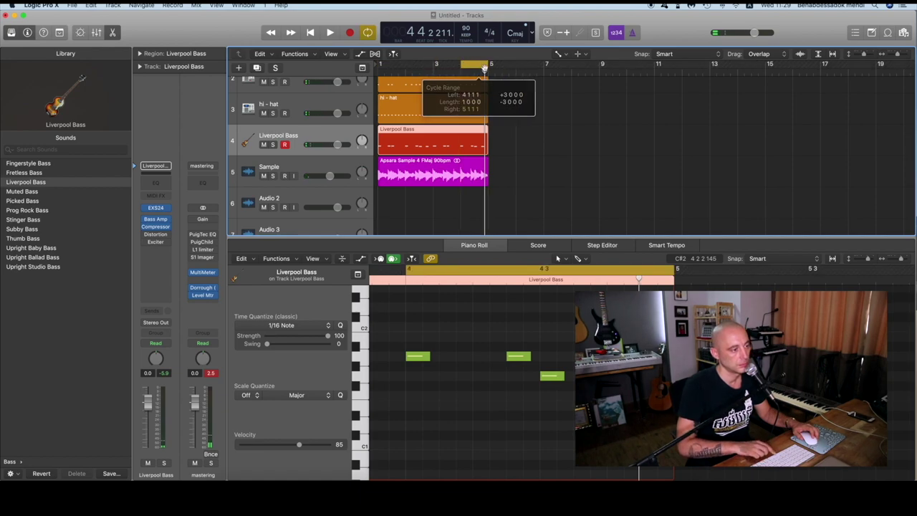
left_click(556, 374)
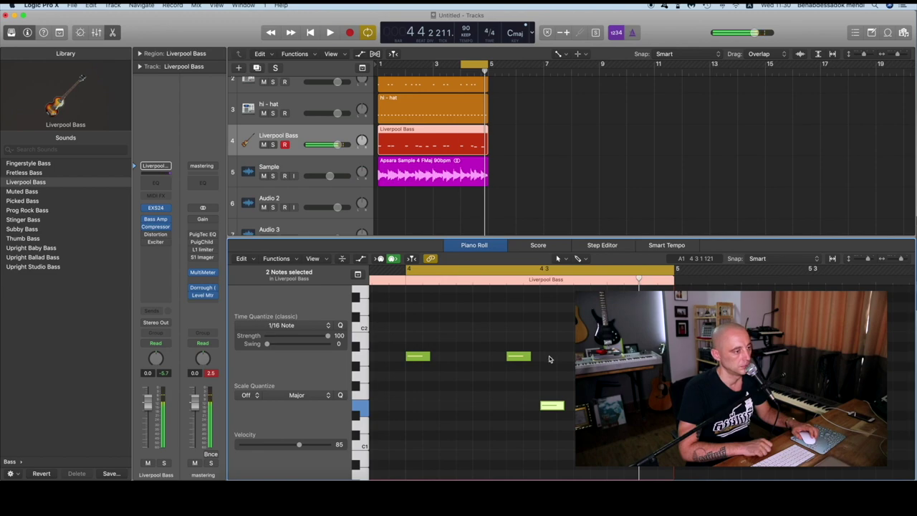
key("space")
key("space")
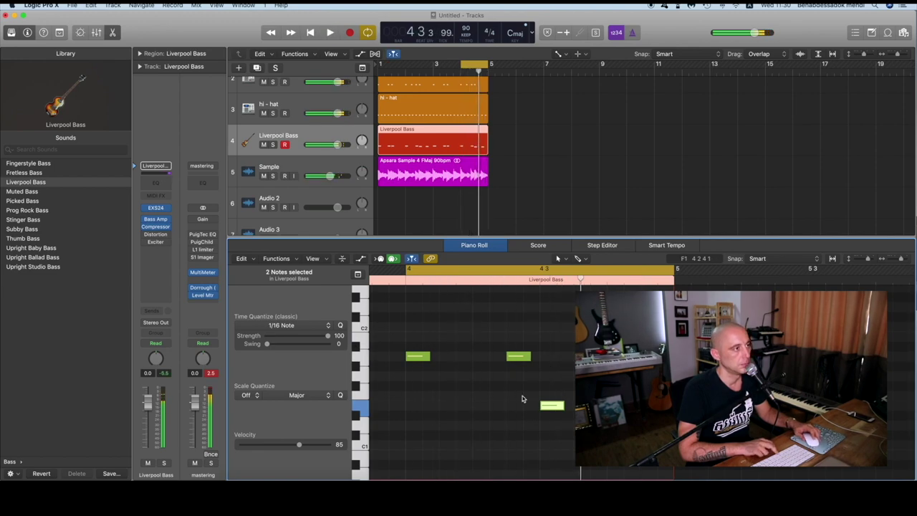
key("alt+Down")
key("alt+Down")
key("space")
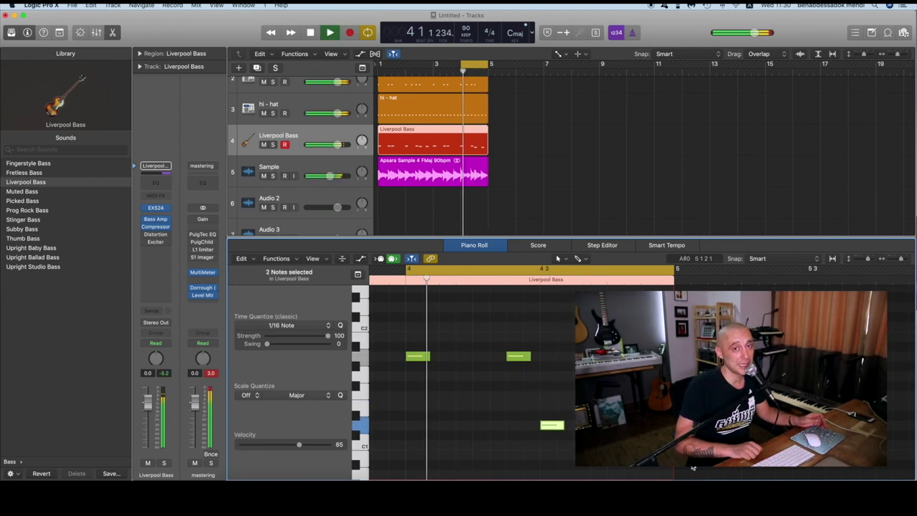
key("space")
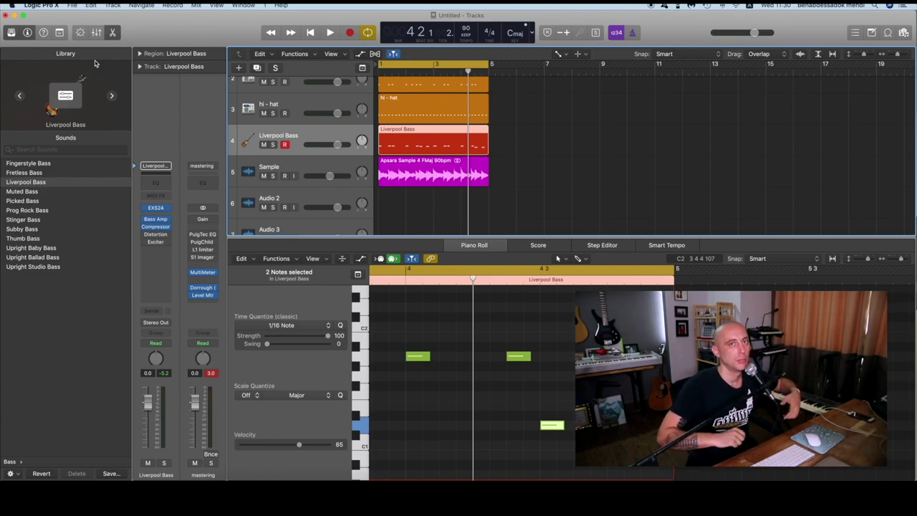
key("space")
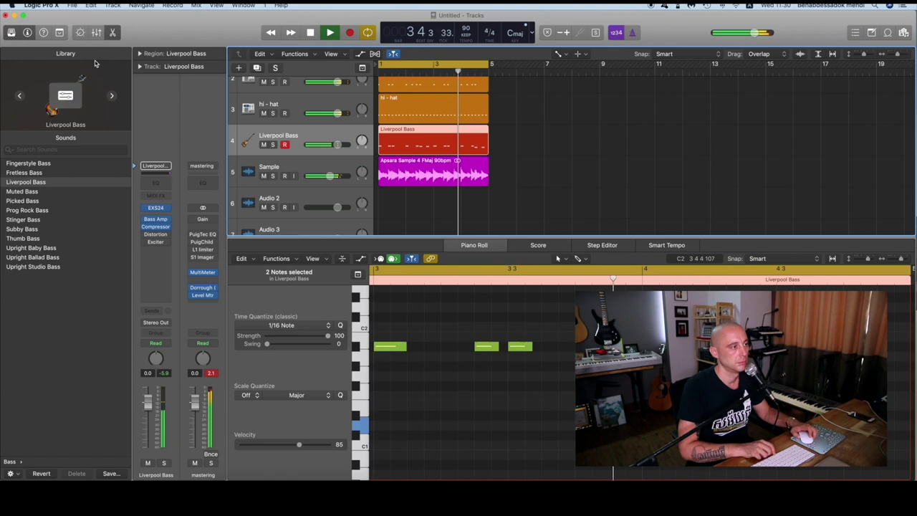
scroll(322, 179, "down", 1)
key("e")
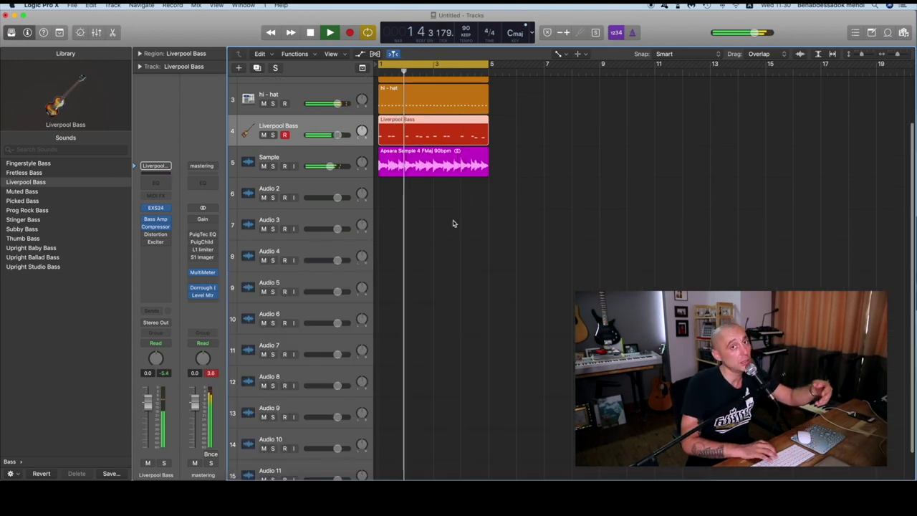
key("space")
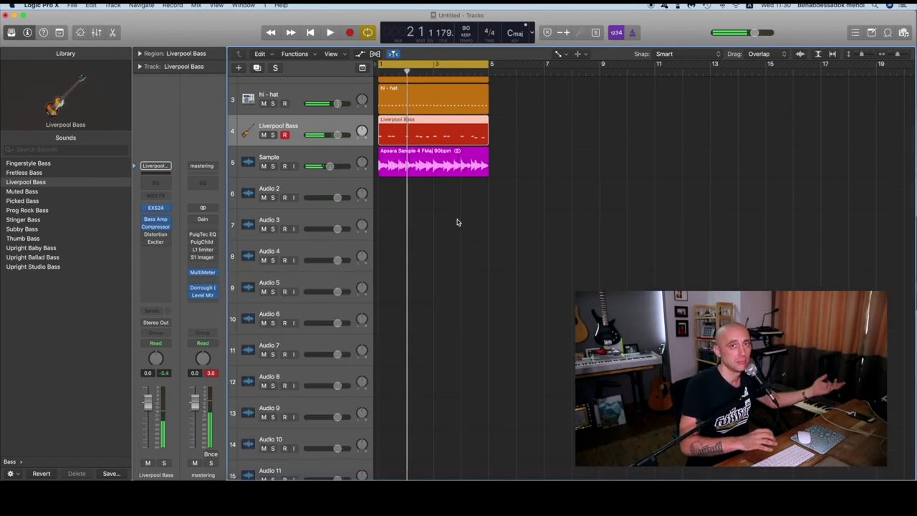
key("Return")
key("space")
key("space")
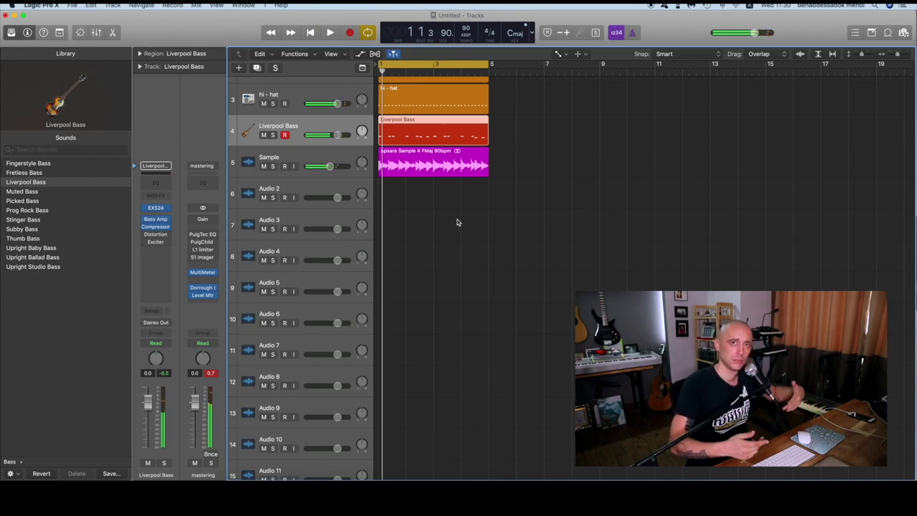
key("space")
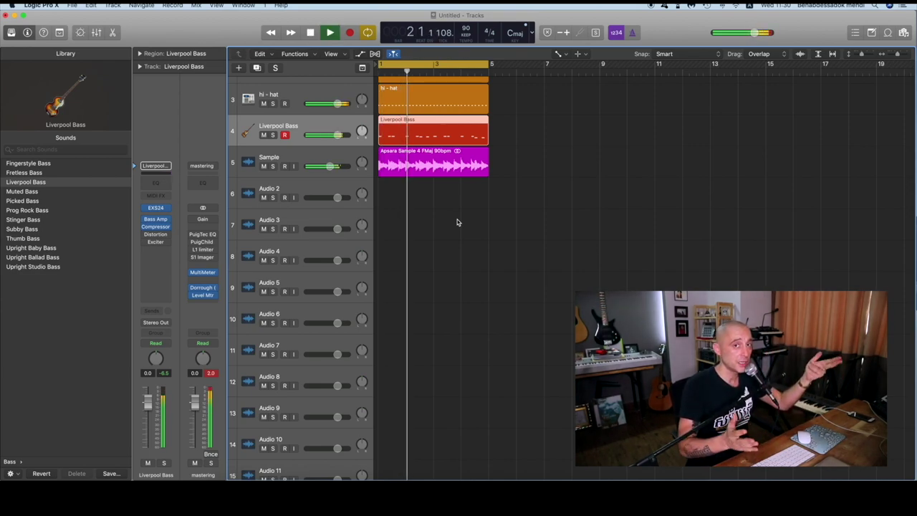
key("space")
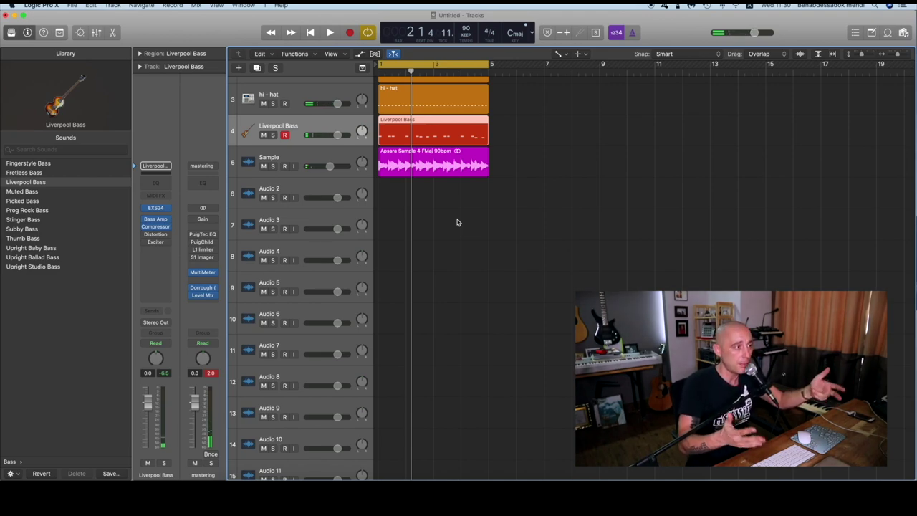
key("Return")
key("space")
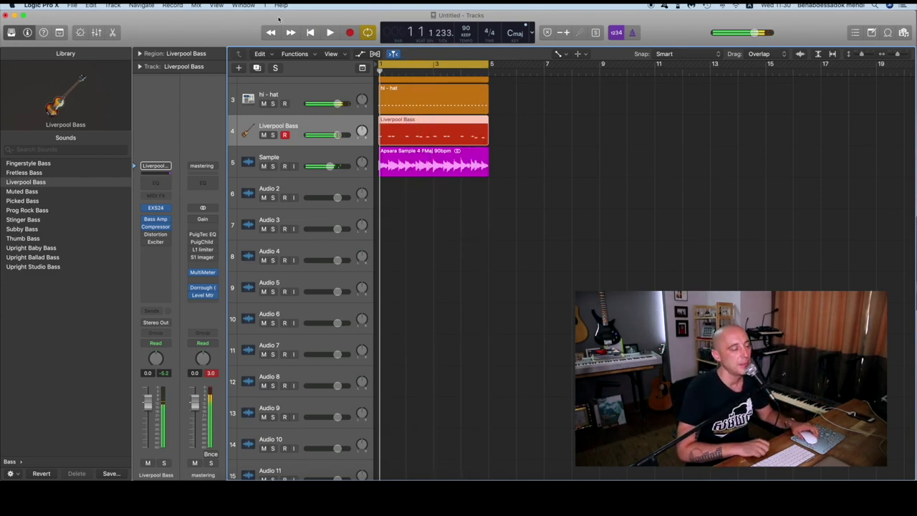
scroll(294, 136, "up", 2)
left_click(302, 124)
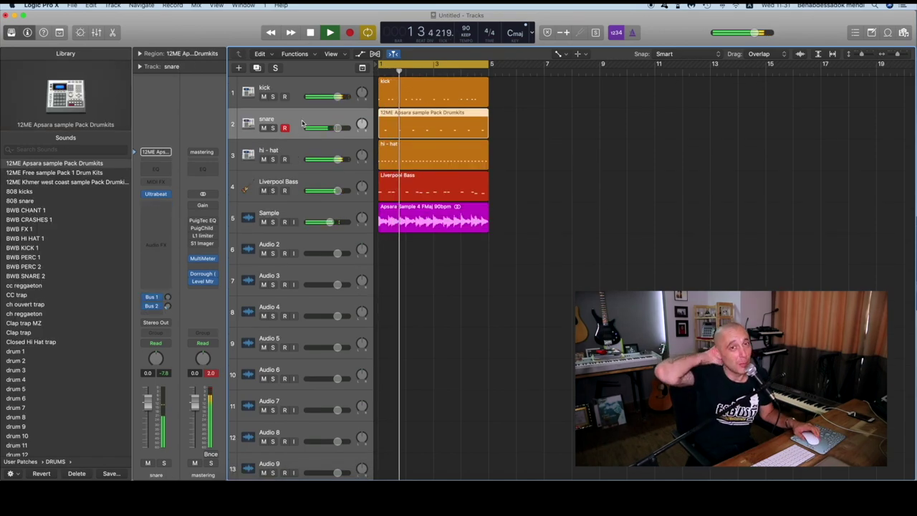
key("space")
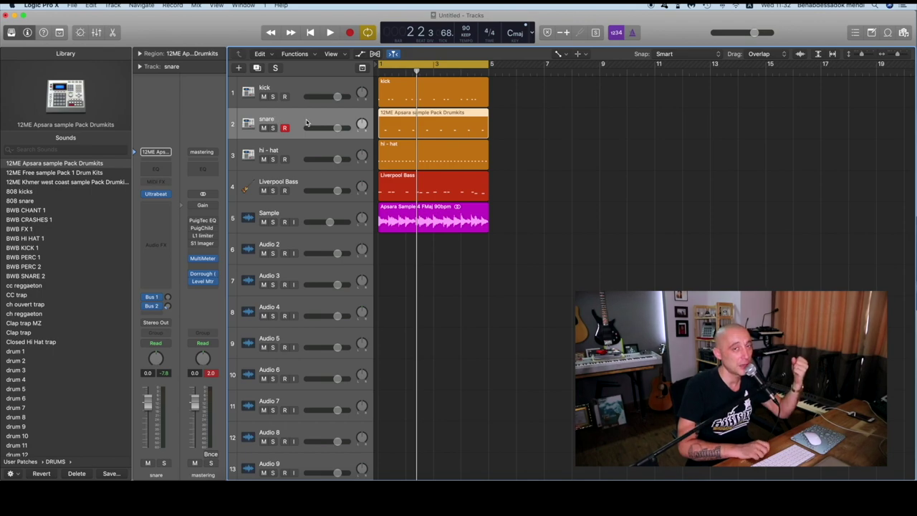
key("space")
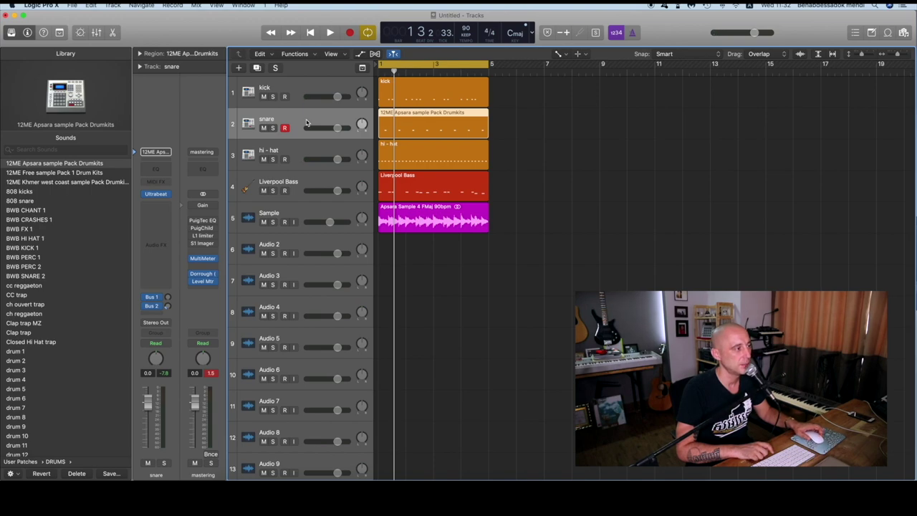
key("space")
key("space")
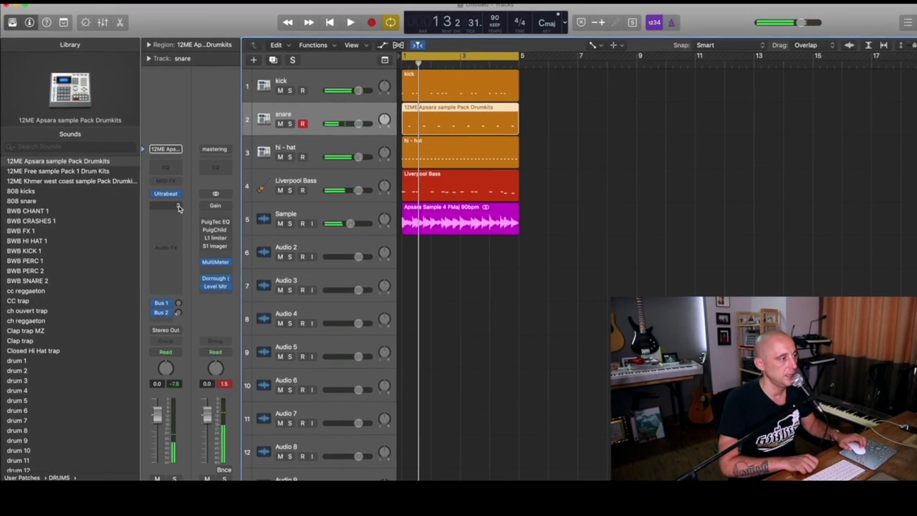
Insert a Dynamics > Limiter on the snare channel and raise its Gain to +5.5 dB
left_click(180, 207)
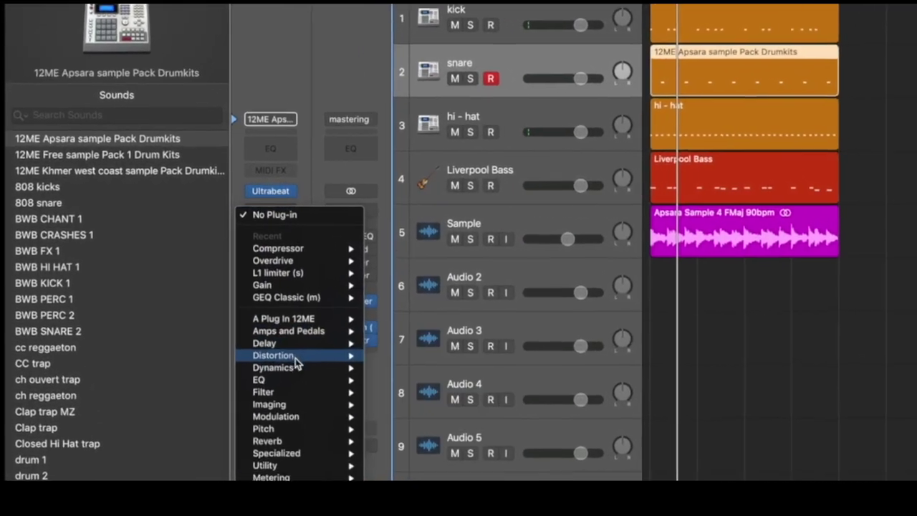
mouse_move(283, 368)
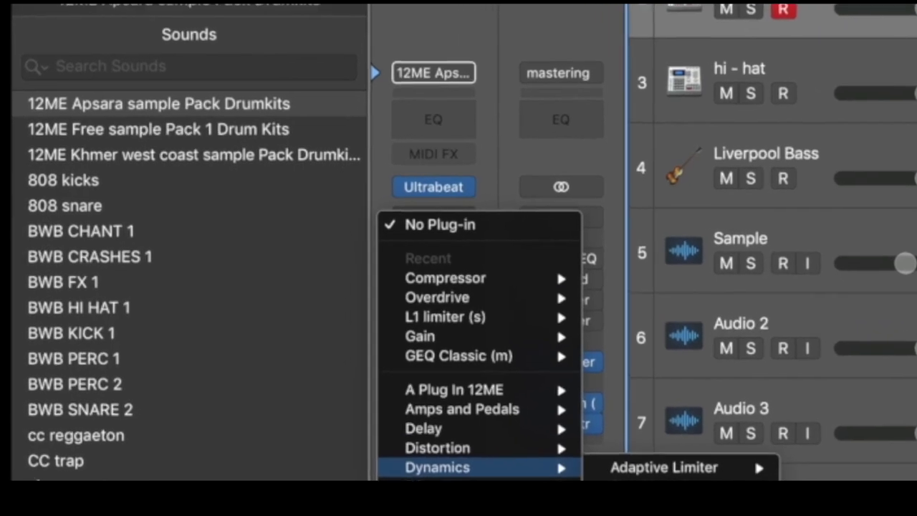
left_click(573, 513)
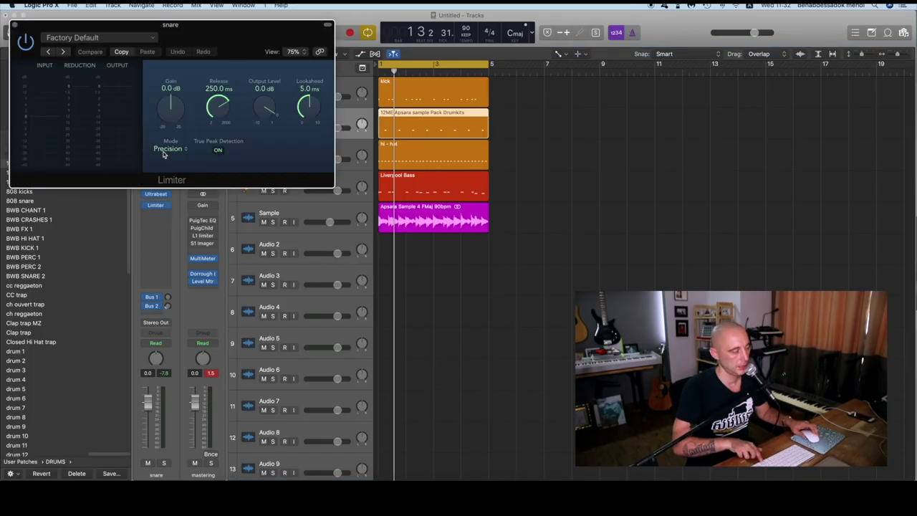
key("space")
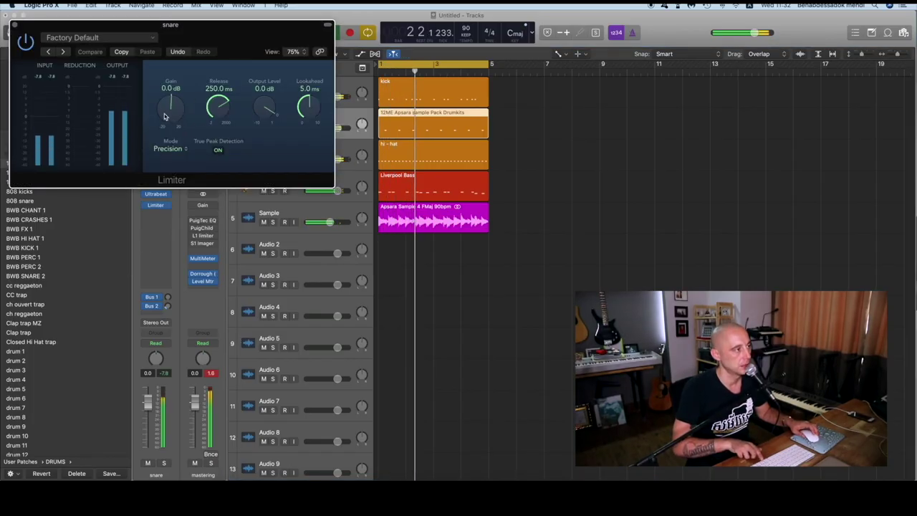
left_click_drag(165, 118, 163, 109)
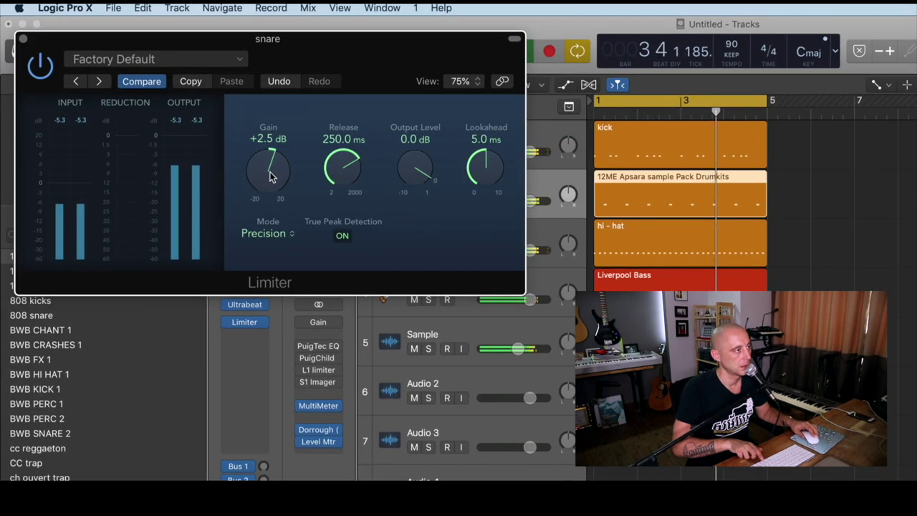
left_click_drag(259, 172, 251, 145)
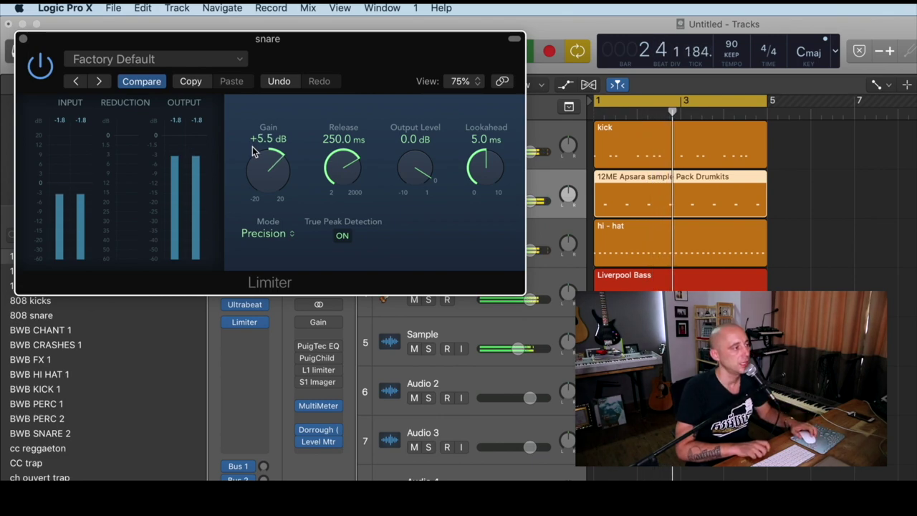
left_click(24, 39)
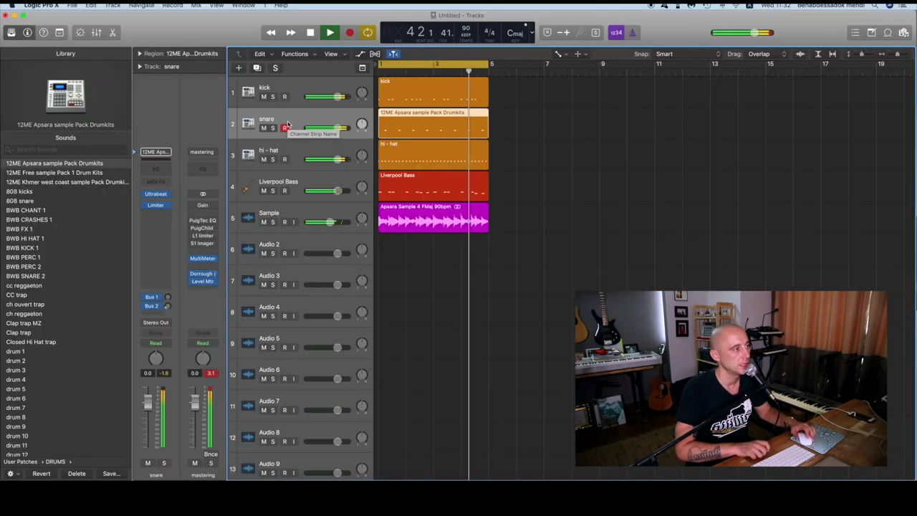
key("space")
Add a Limiter to the kick track's Audio FX and set its Gain to +4.0 dB
left_click(301, 95)
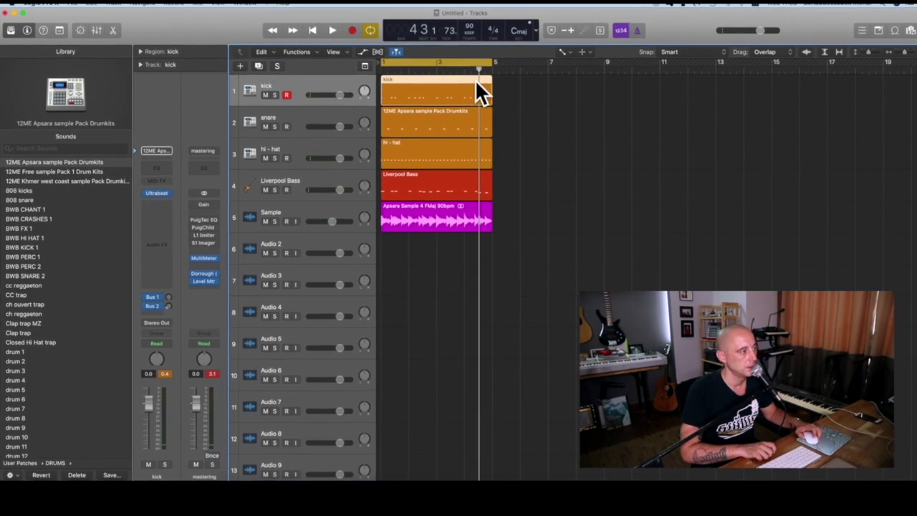
left_click(180, 199)
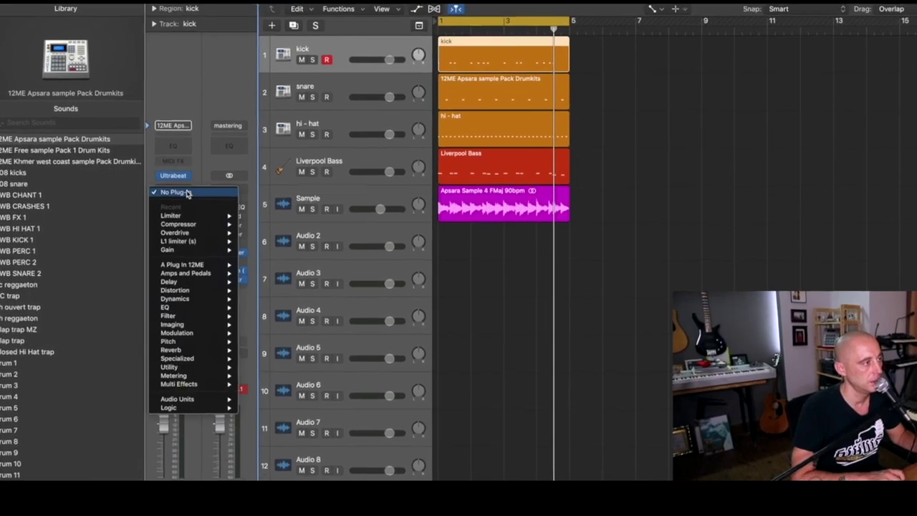
mouse_move(167, 248)
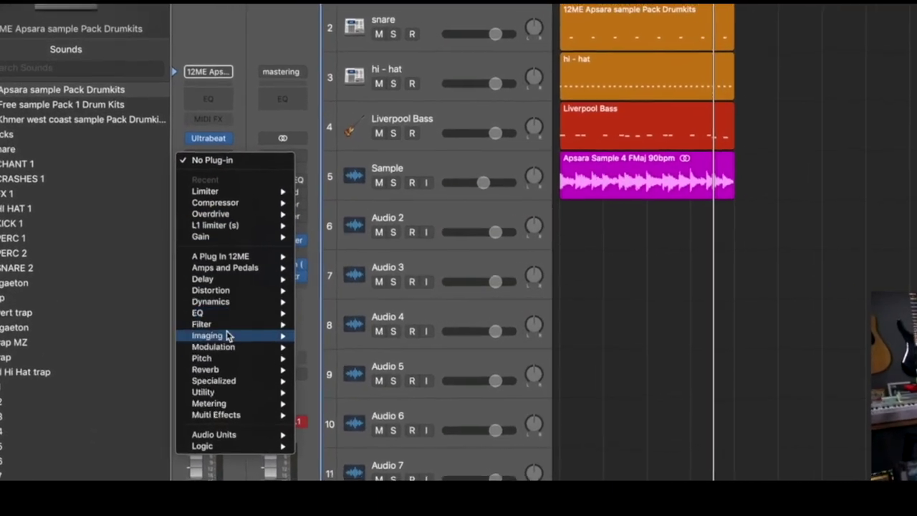
mouse_move(218, 303)
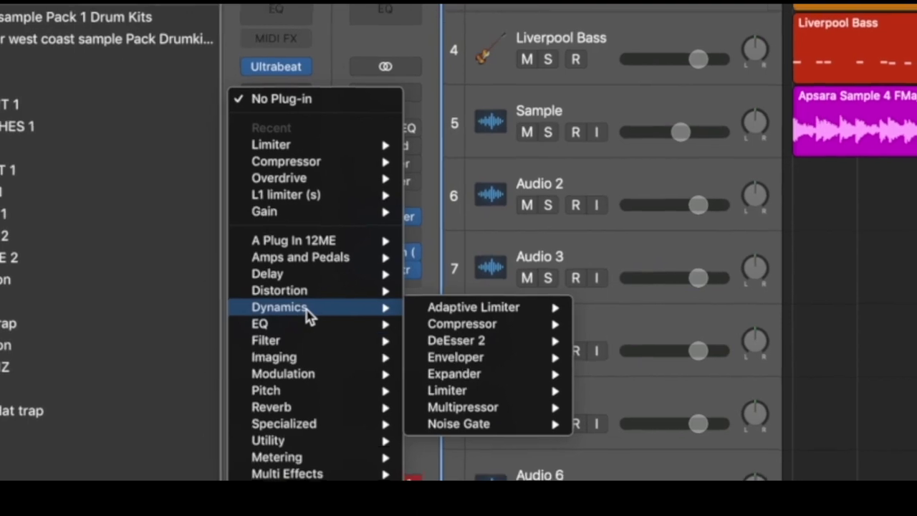
mouse_move(404, 384)
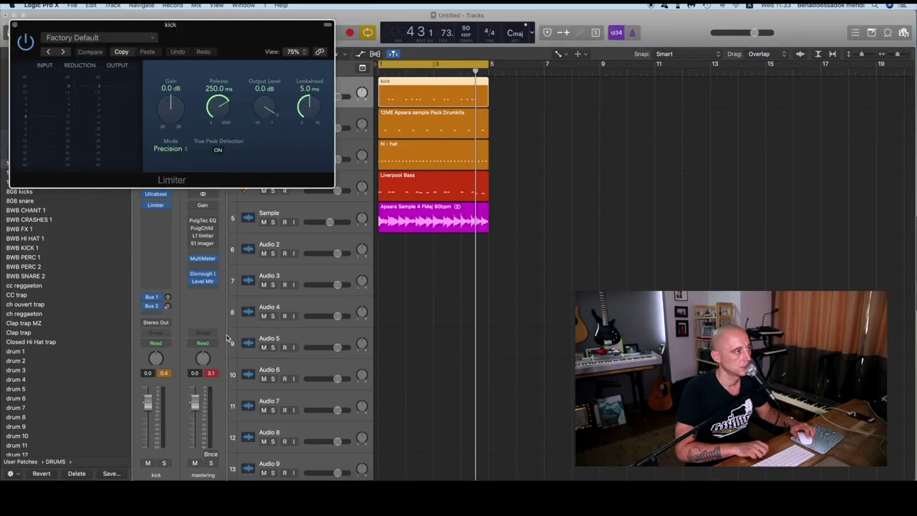
left_click_drag(170, 122, 166, 118)
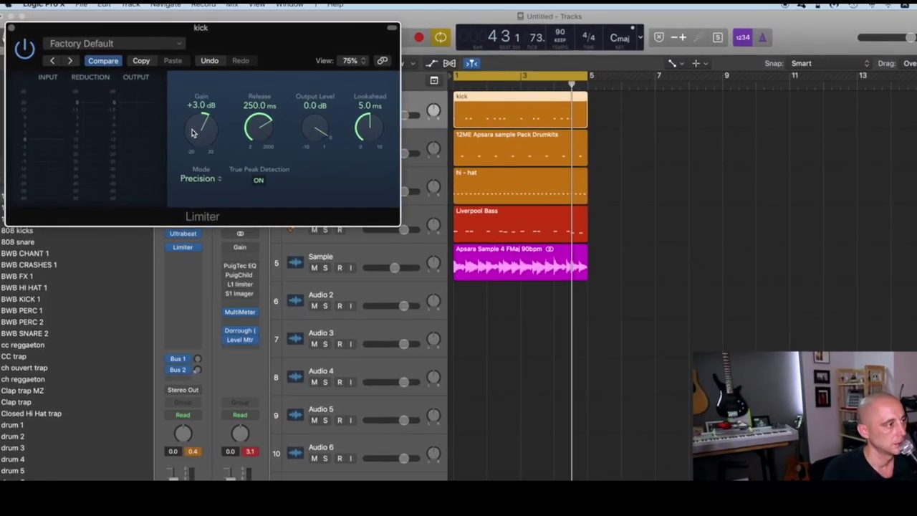
key("Return")
key("space")
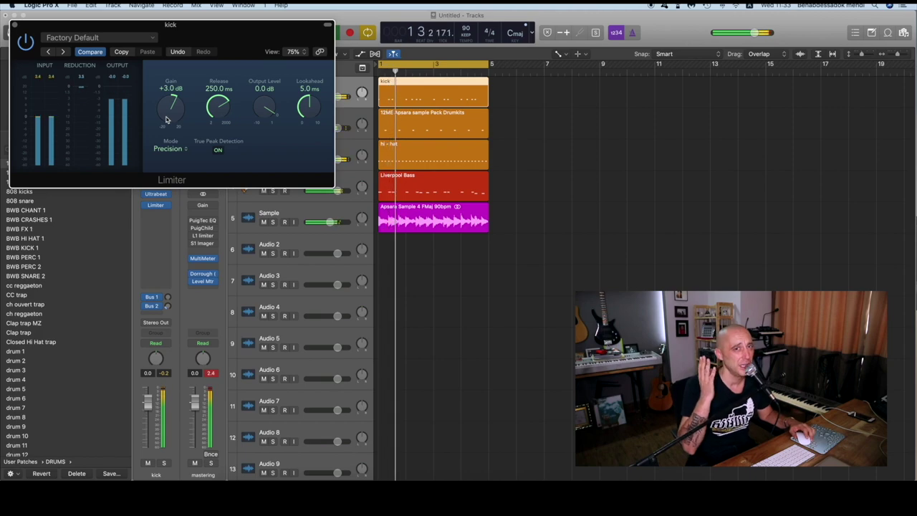
left_click_drag(166, 119, 164, 116)
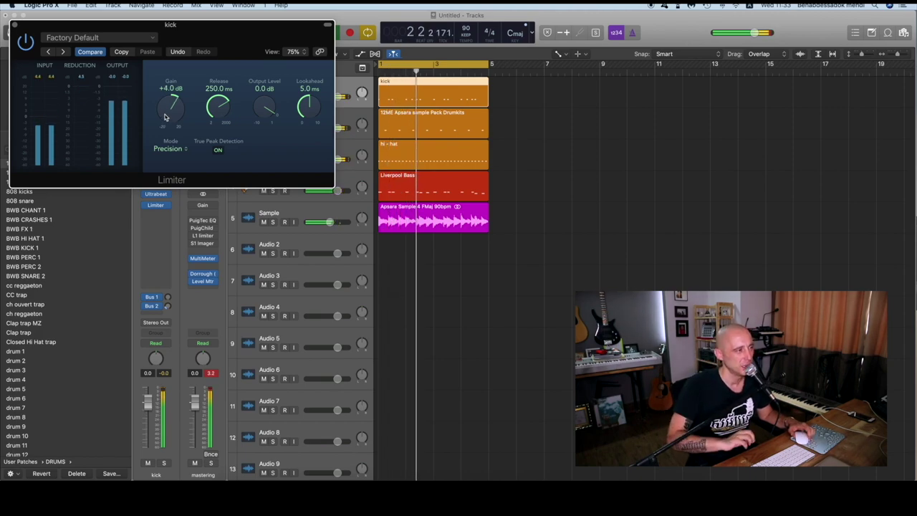
left_click(301, 151)
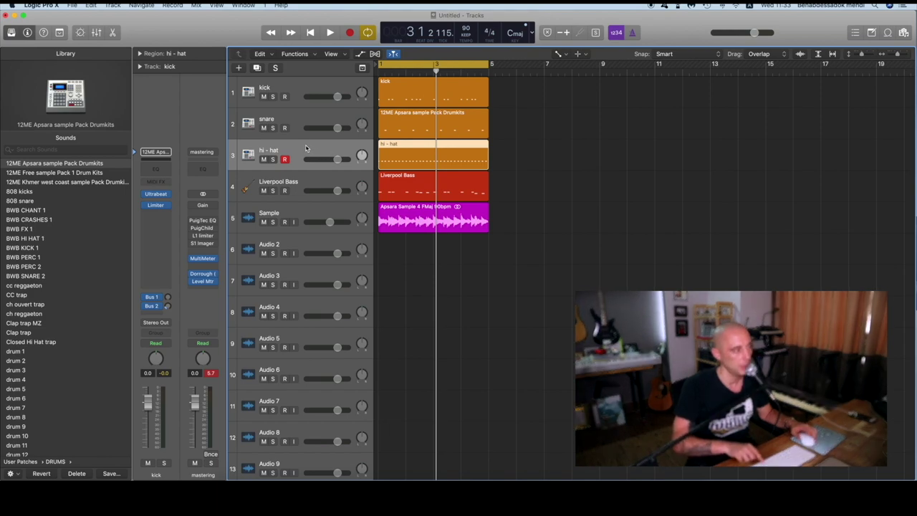
Pull the hi-hat track's volume slightly down and replay the beat from the start to judge it
left_click(672, 182)
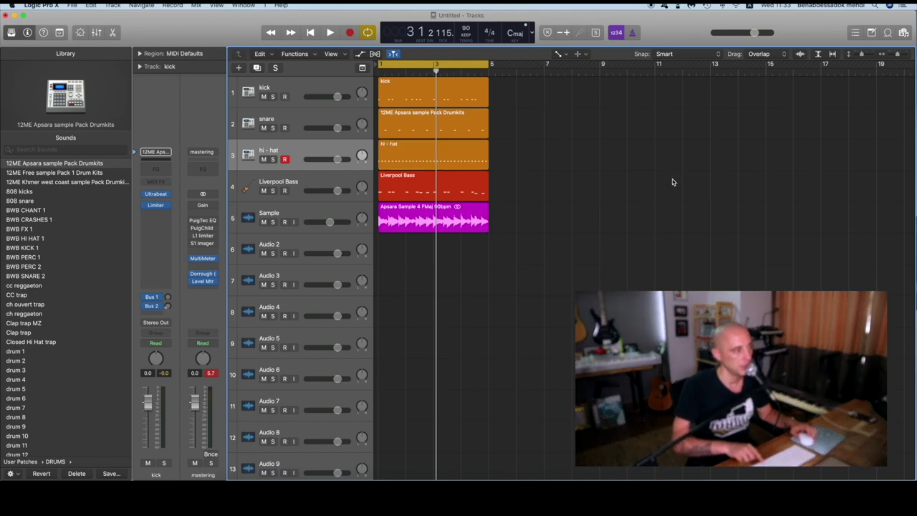
left_click(322, 150)
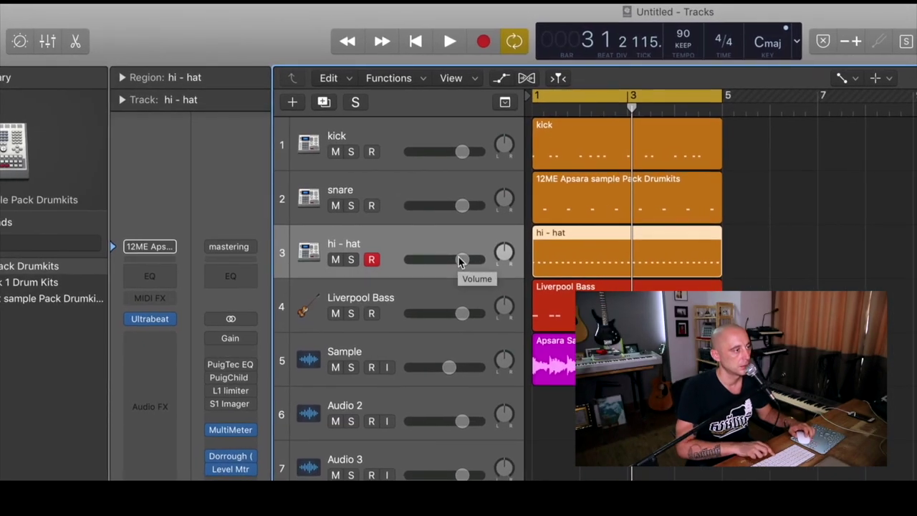
left_click_drag(458, 261, 416, 263)
left_click(414, 262, "alt")
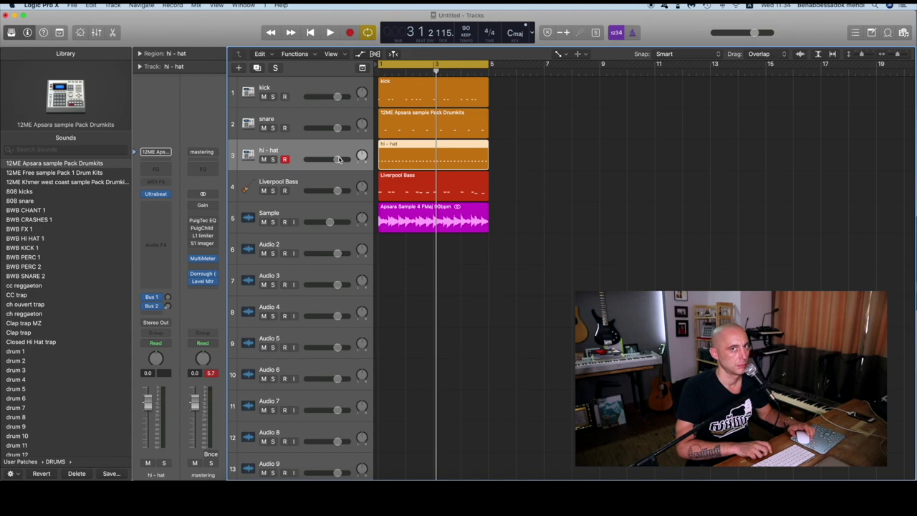
left_click_drag(340, 159, 327, 159)
key("Return")
key("space")
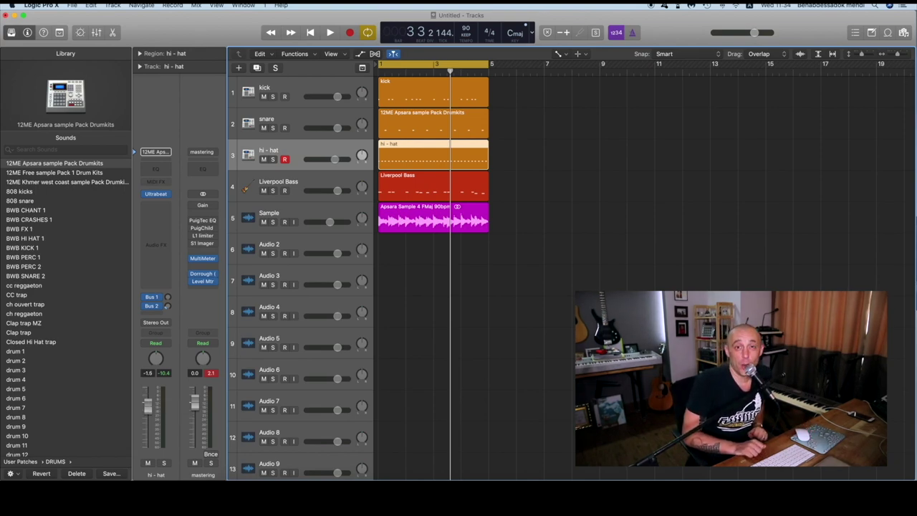
Nudge the hi-hat volume lower, stop playback, and pan the snare track right to +63
key("space")
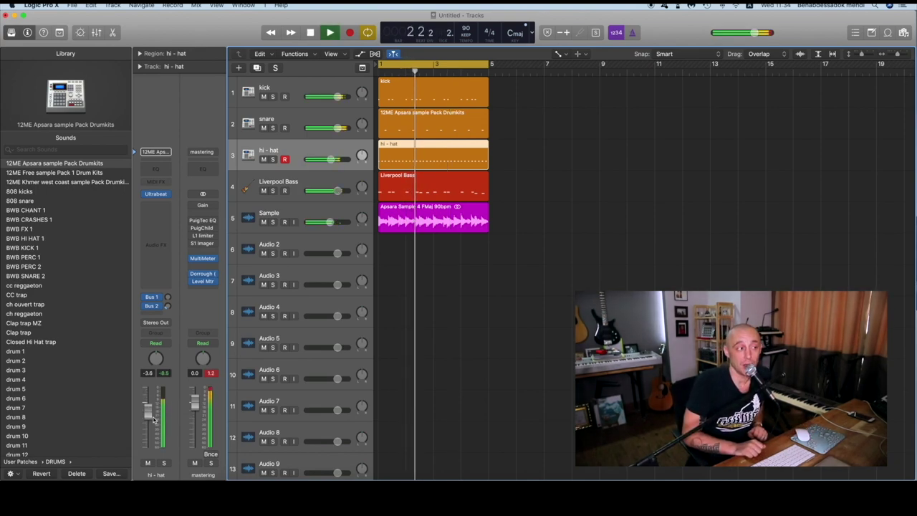
left_click_drag(147, 406, 153, 420)
key("space")
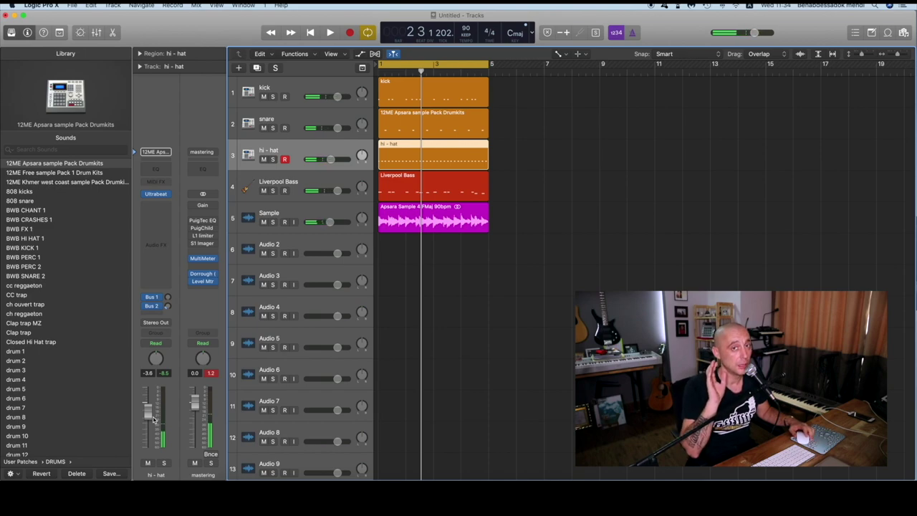
left_click(307, 124)
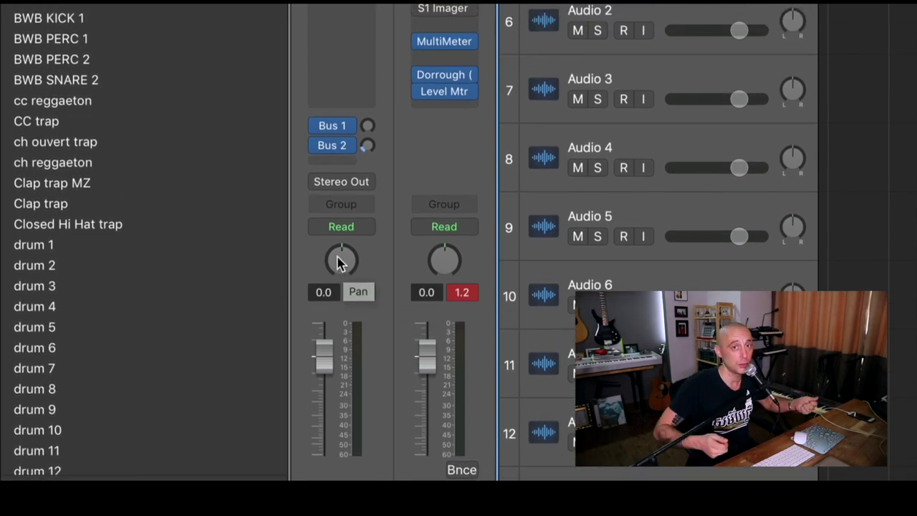
left_click_drag(341, 263, 378, 1)
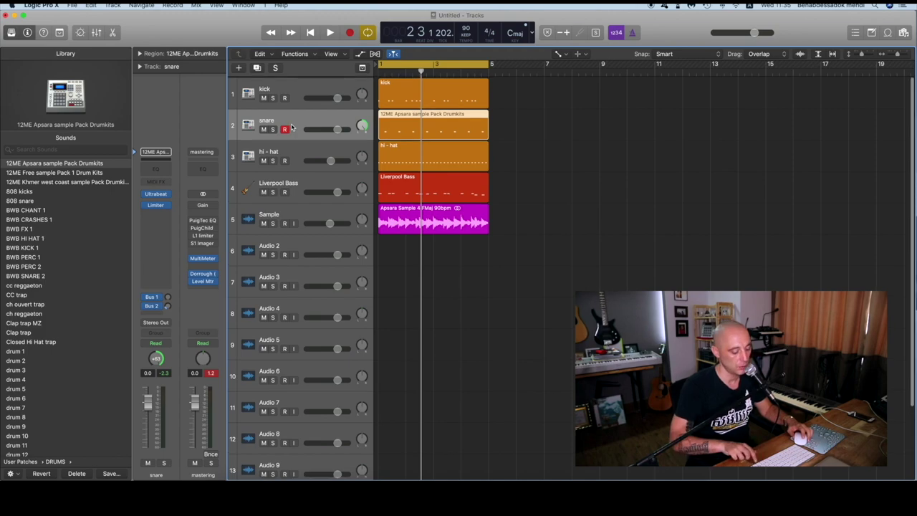
Check the kick's pan, set the snare pan to -4, and pan the hi-hat left to -6
scroll(343, 104, "right", 2)
left_click(311, 89)
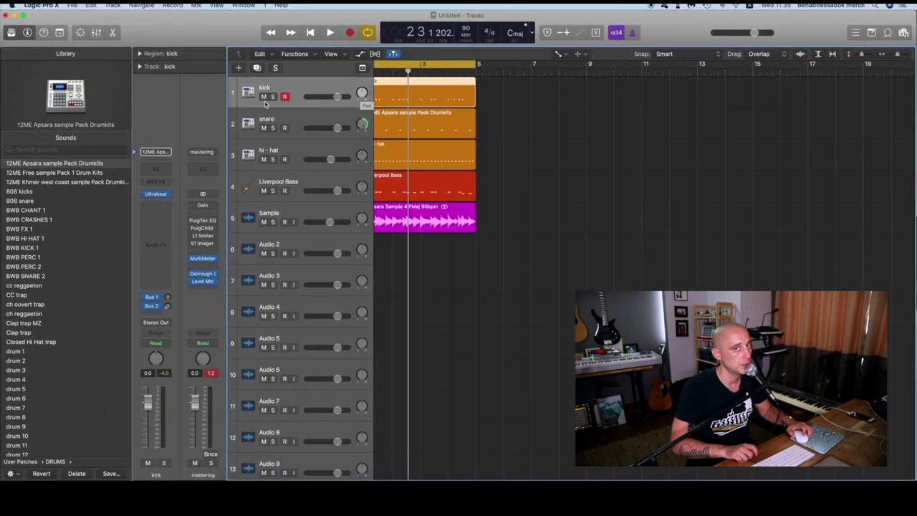
left_click(267, 119)
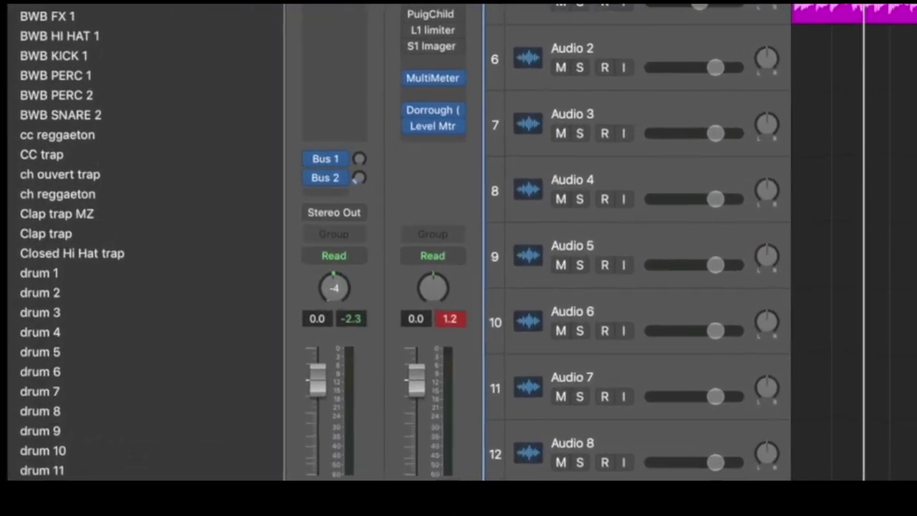
scroll(243, 331, "down", 1)
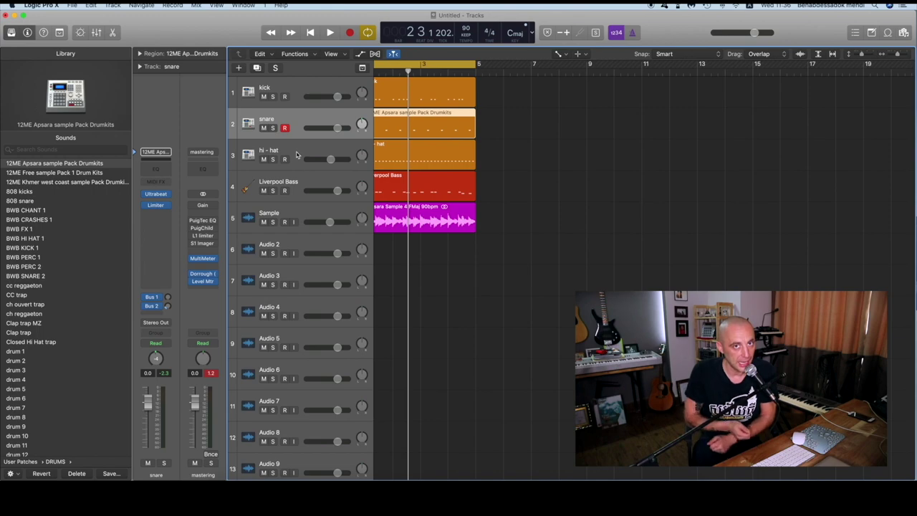
left_click(297, 154)
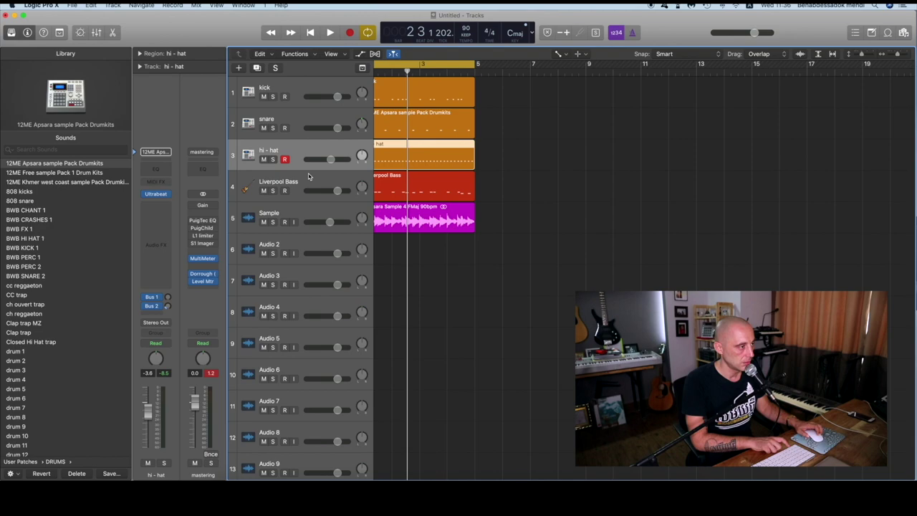
scroll(309, 157, "right", 1)
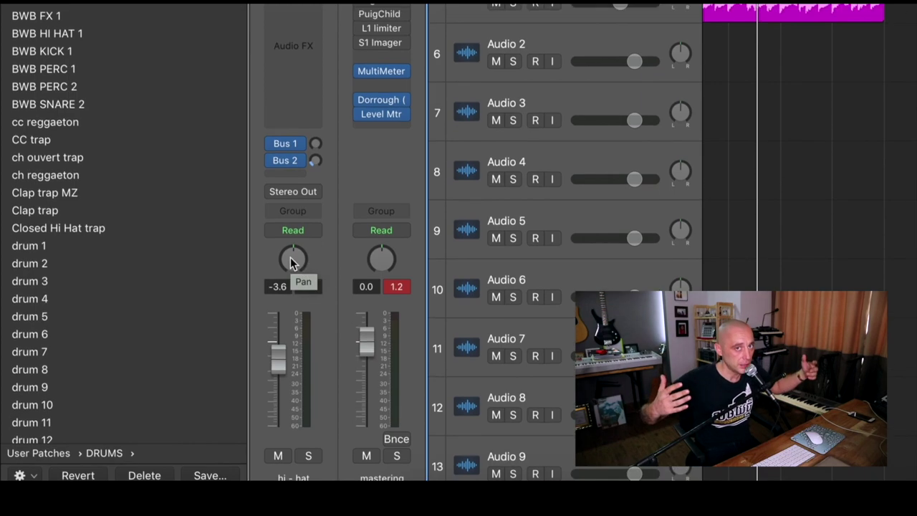
left_click(284, 263)
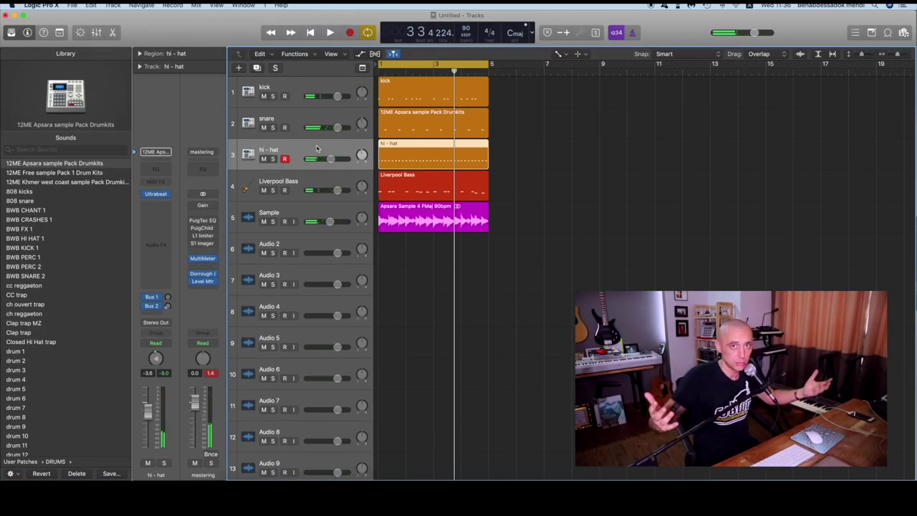
Start playback from the top to hear the finished drum mix
key("space")
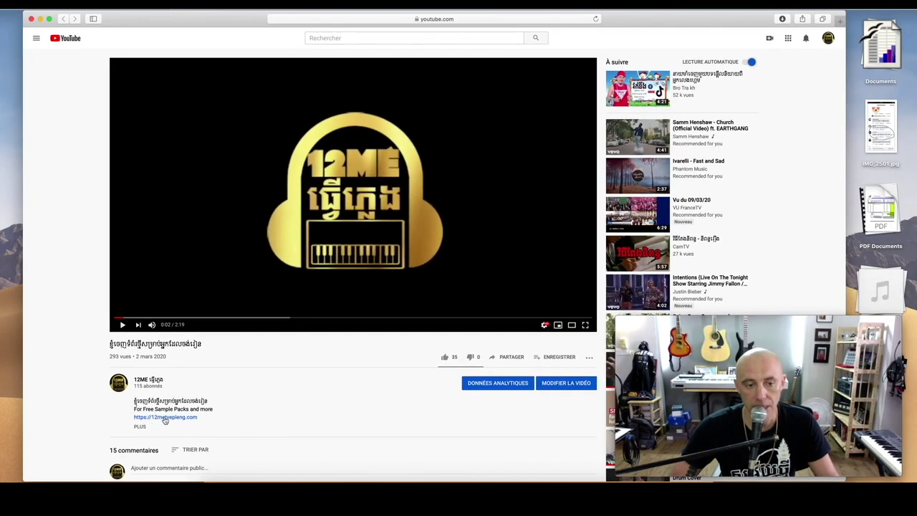
Follow the 12ME link from the video description and download the Free Sample Pack For Beginner
left_click(164, 418)
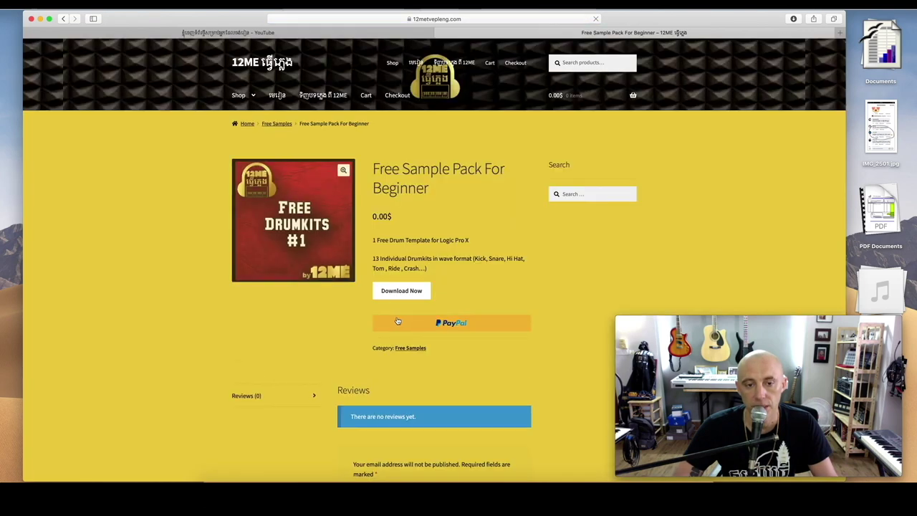
left_click(400, 291)
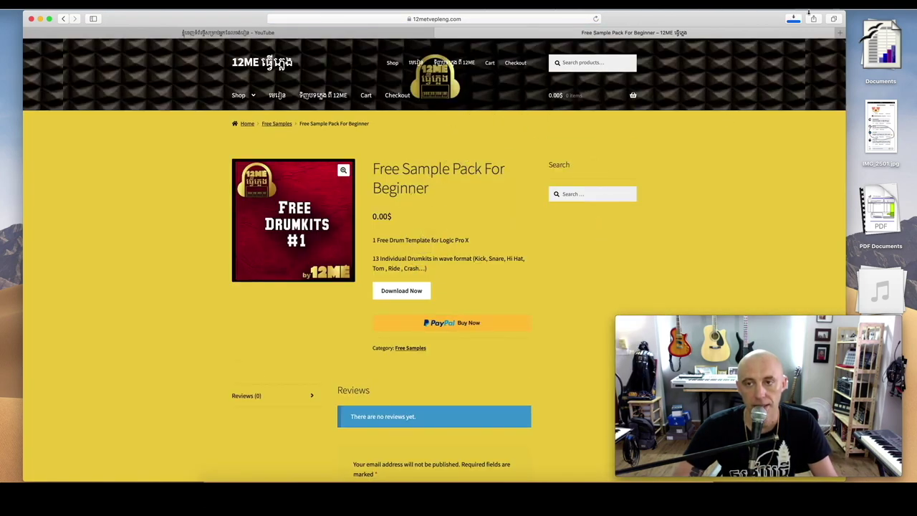
Check the free pack download, then add two Apsara Sample Packs at 5.00$ each to the cart
left_click(793, 19)
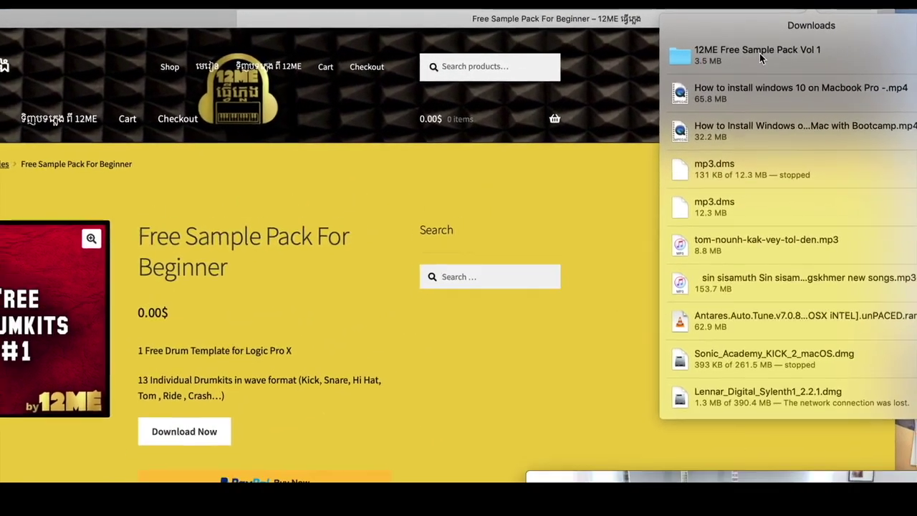
left_click(247, 123)
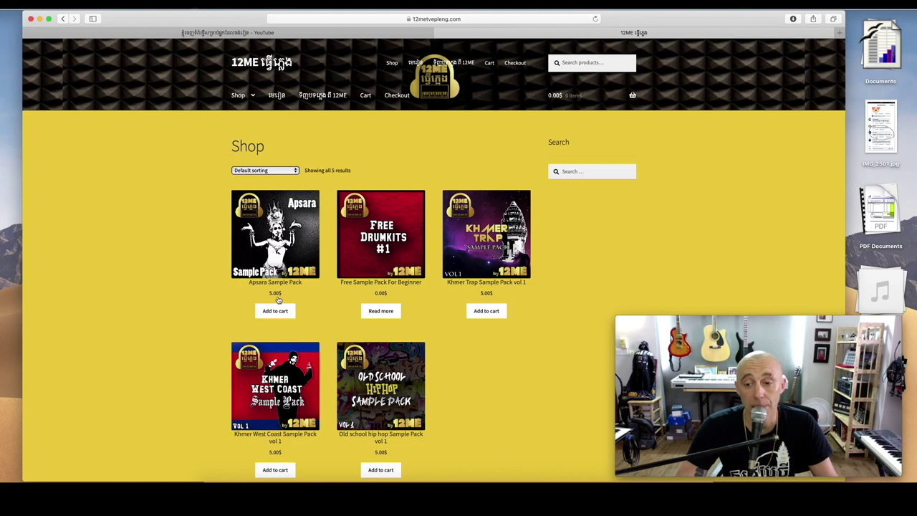
left_click(275, 272)
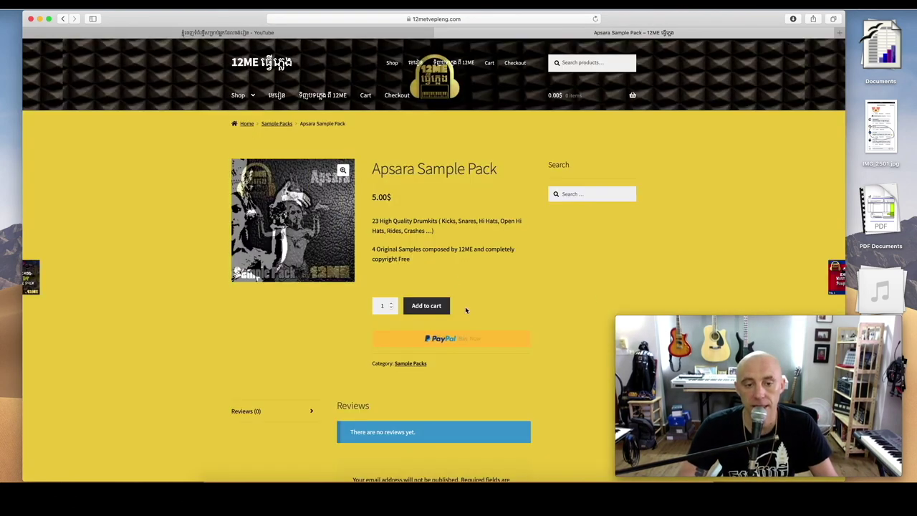
left_click(422, 312)
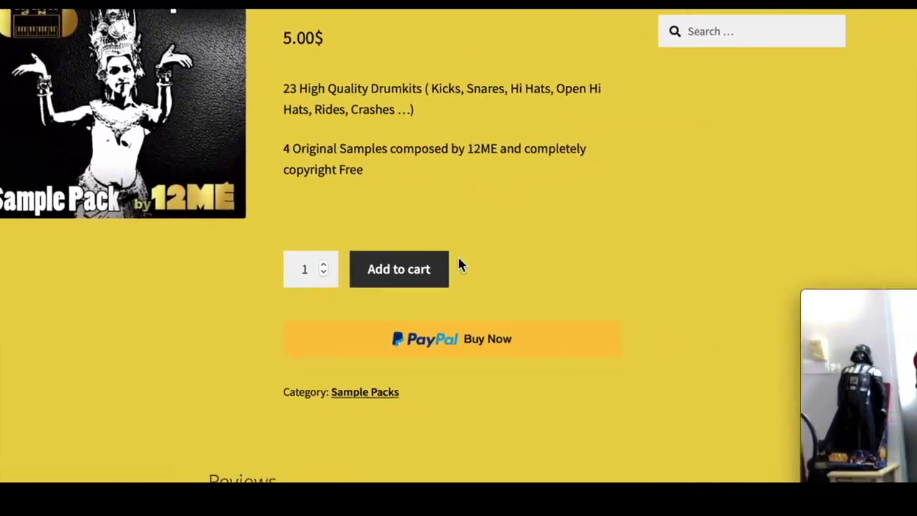
left_click(461, 265)
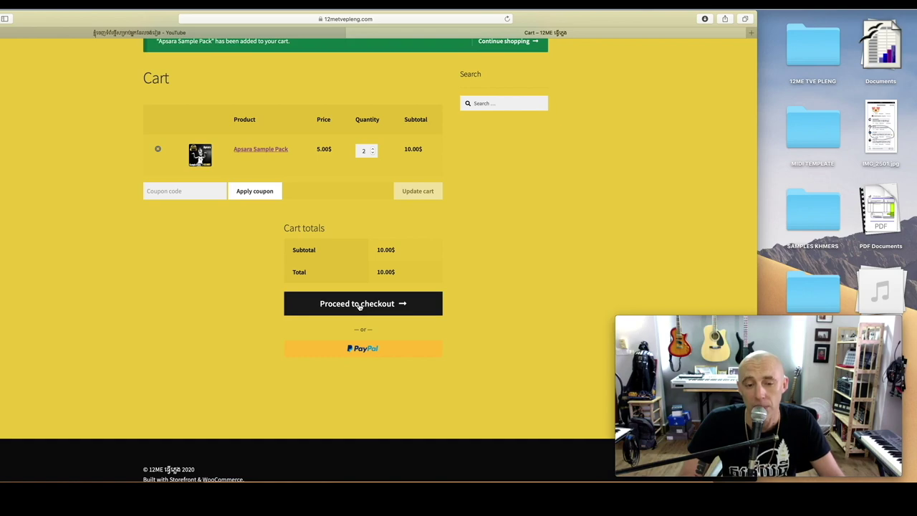
Check out the two Apsara packs, fill in a name and email, and pay by direct bank transfer
left_click(359, 305)
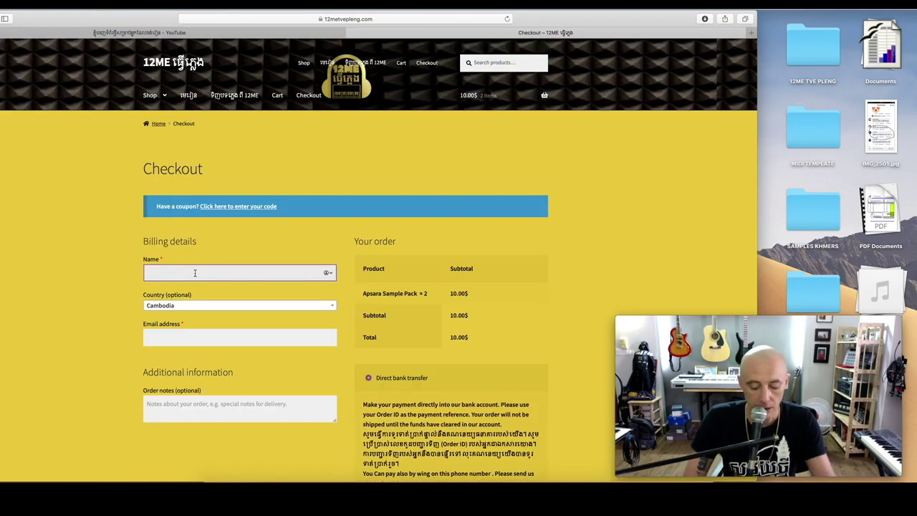
type("12me")
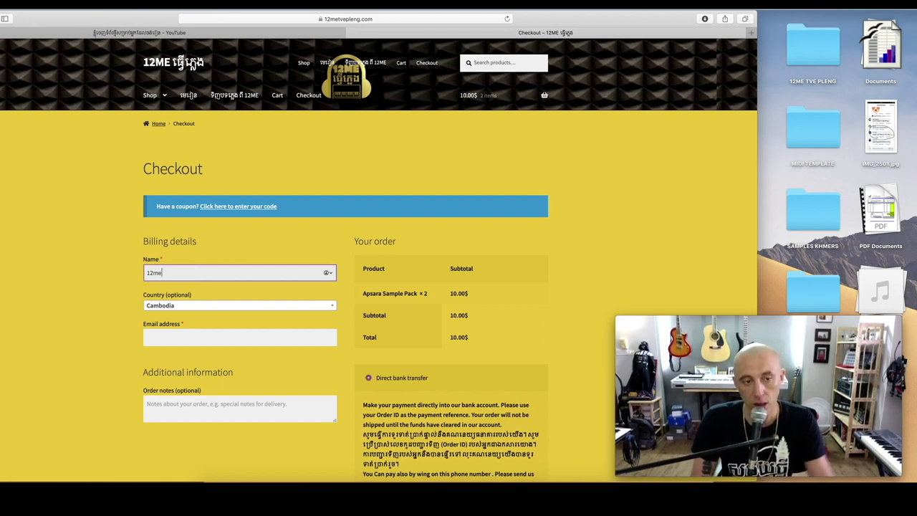
left_click(167, 334)
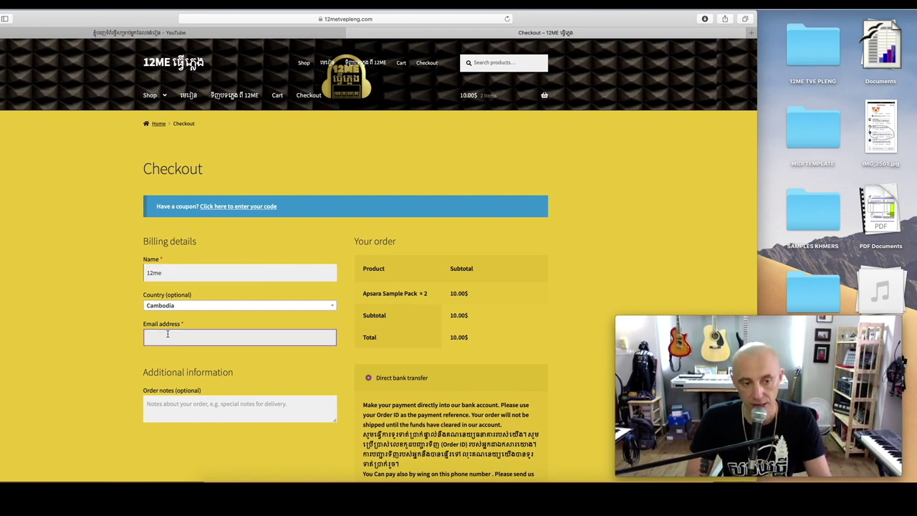
scroll(305, 378, "down", 2)
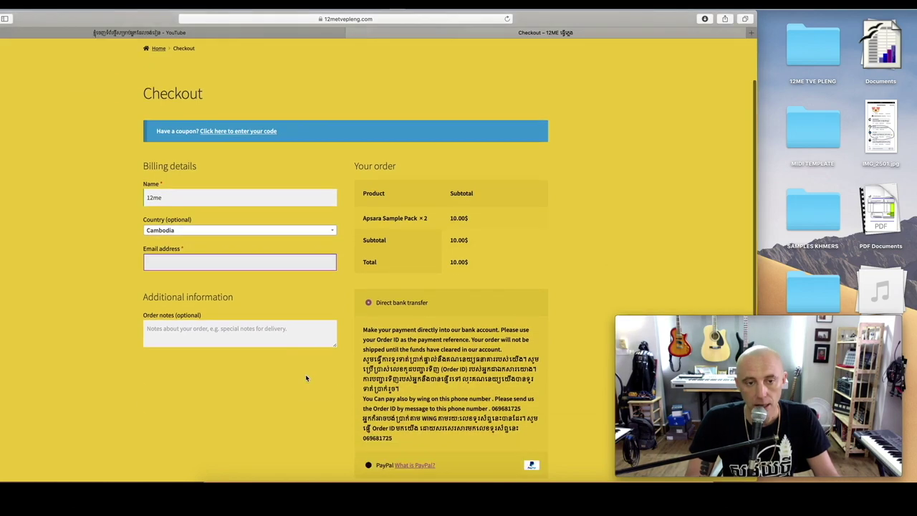
scroll(305, 377, "down", 5)
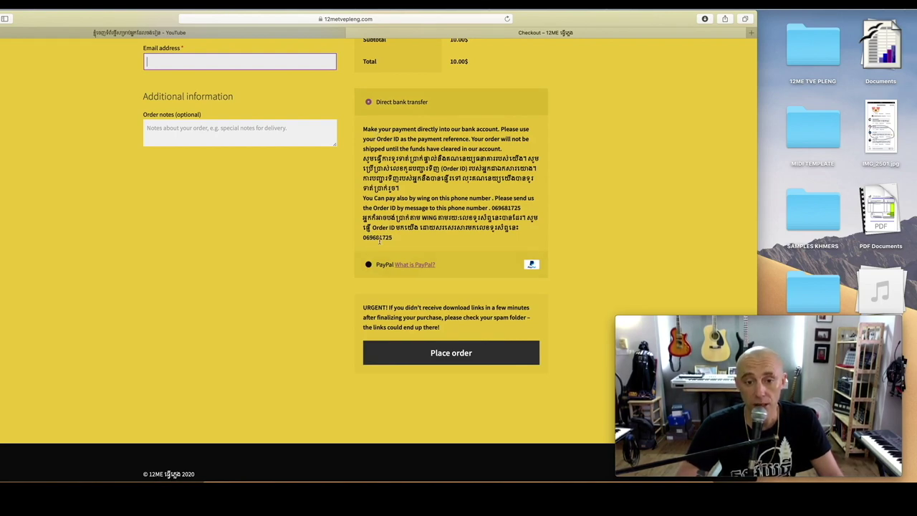
scroll(444, 215, "up", 1)
double_click(521, 216)
mouse_move(505, 216)
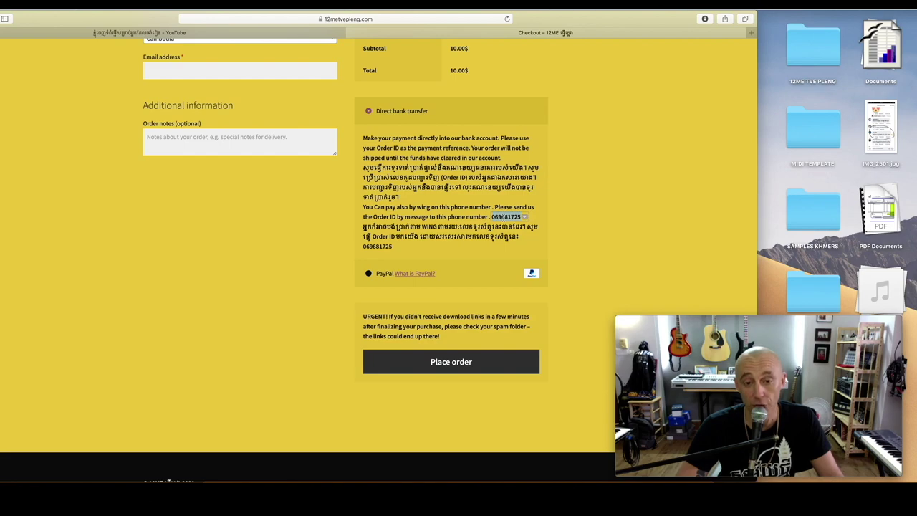
scroll(430, 215, "up", 3)
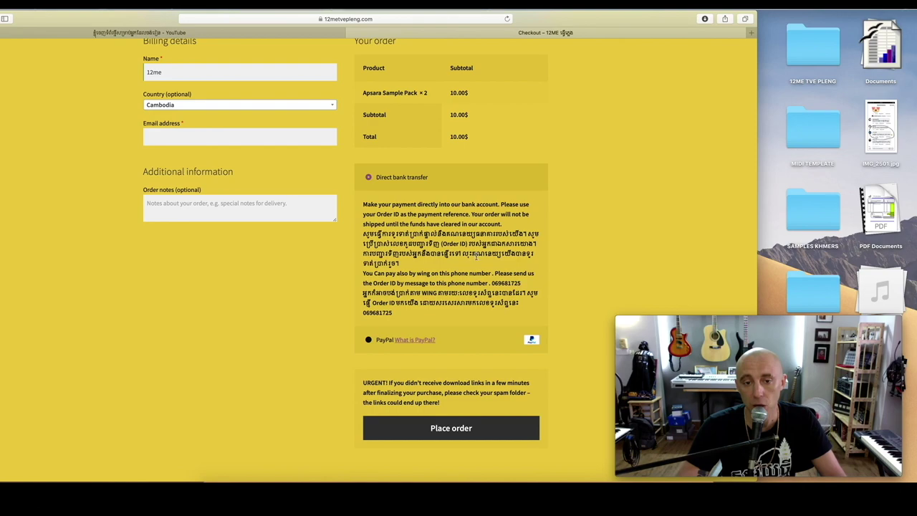
left_click(443, 428)
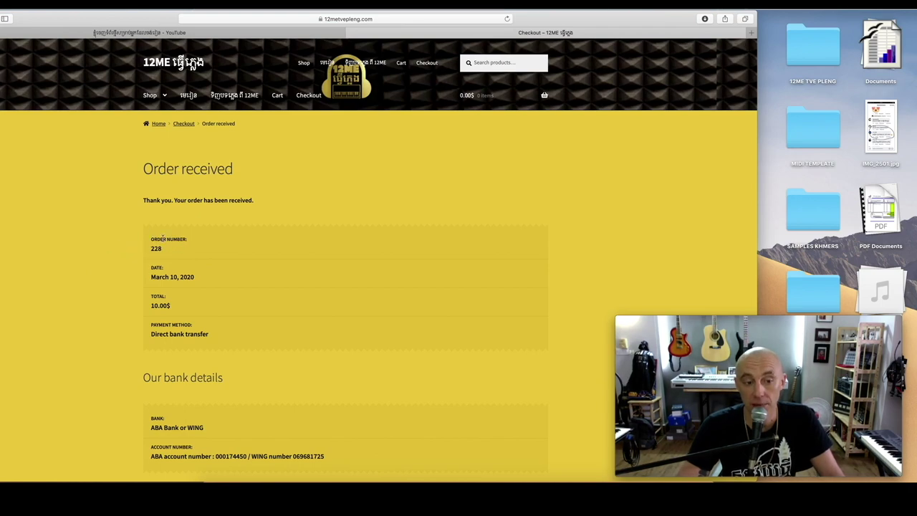
scroll(137, 247, "down", 5)
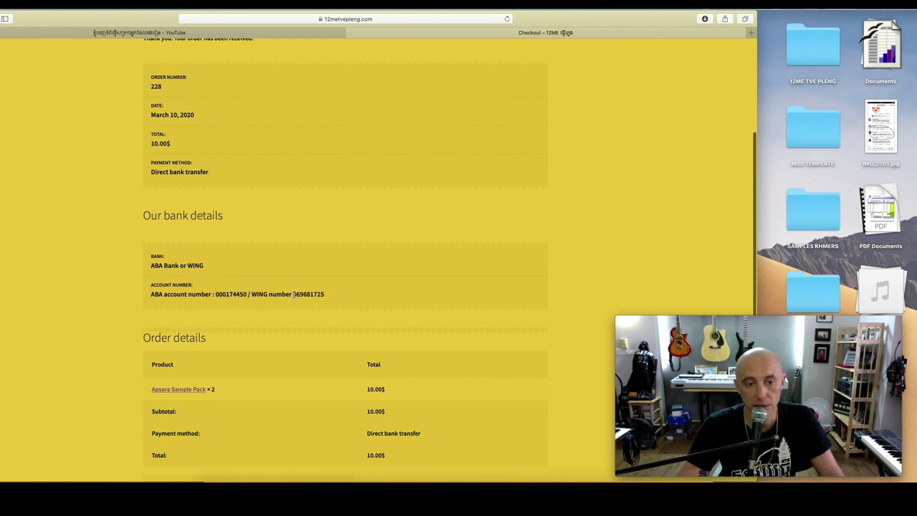
left_click_drag(293, 294, 301, 294)
left_click(315, 313)
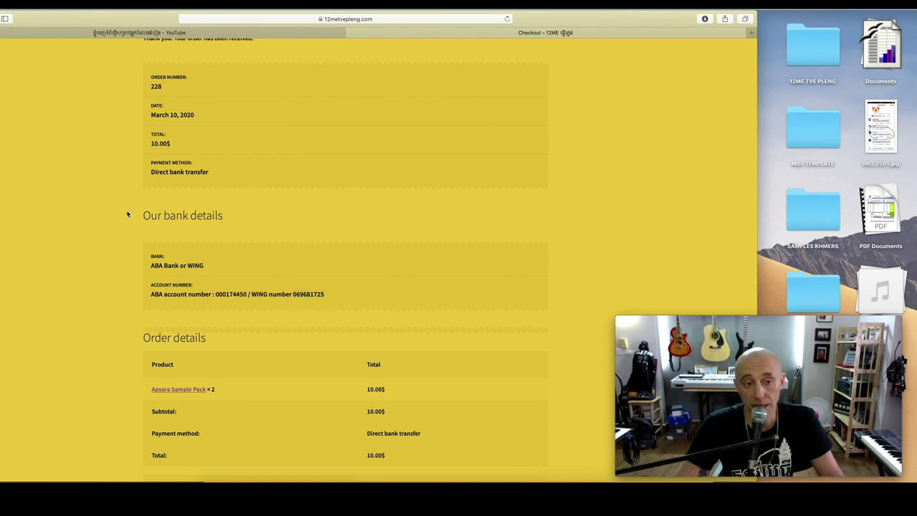
left_click_drag(151, 86, 163, 87)
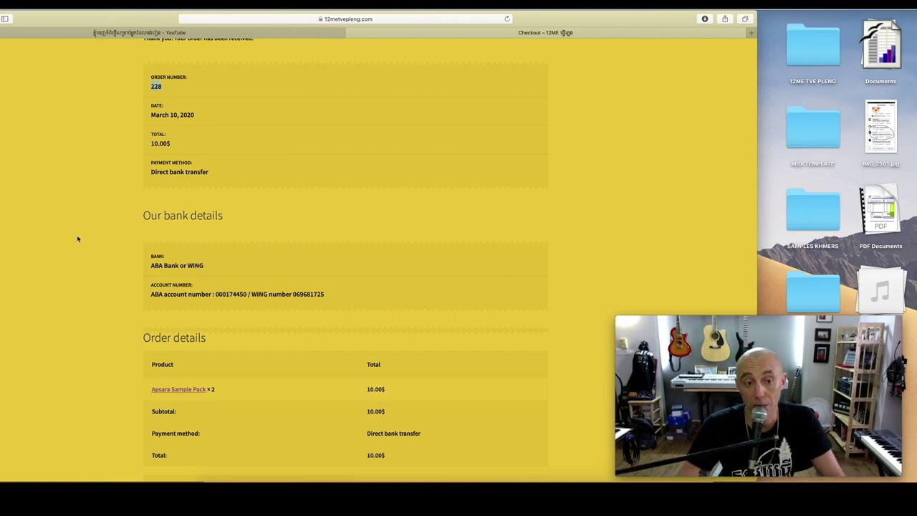
scroll(265, 255, "up", 3)
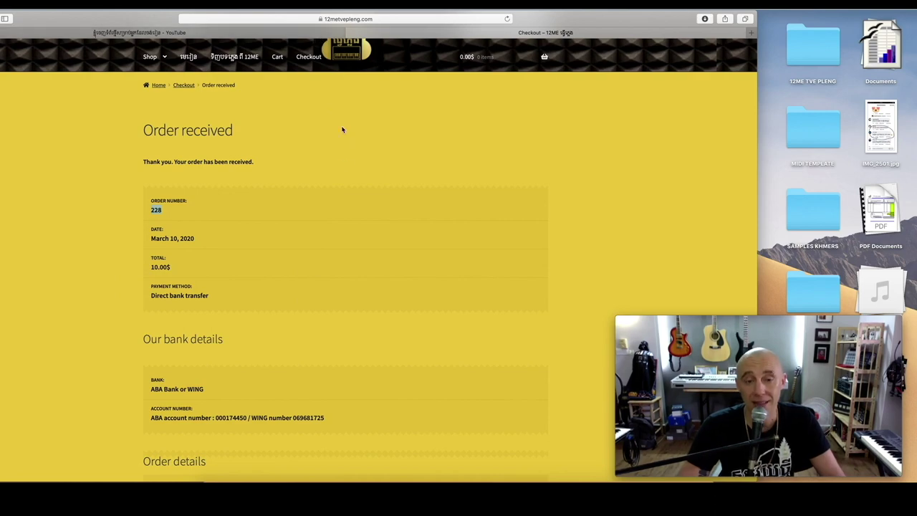